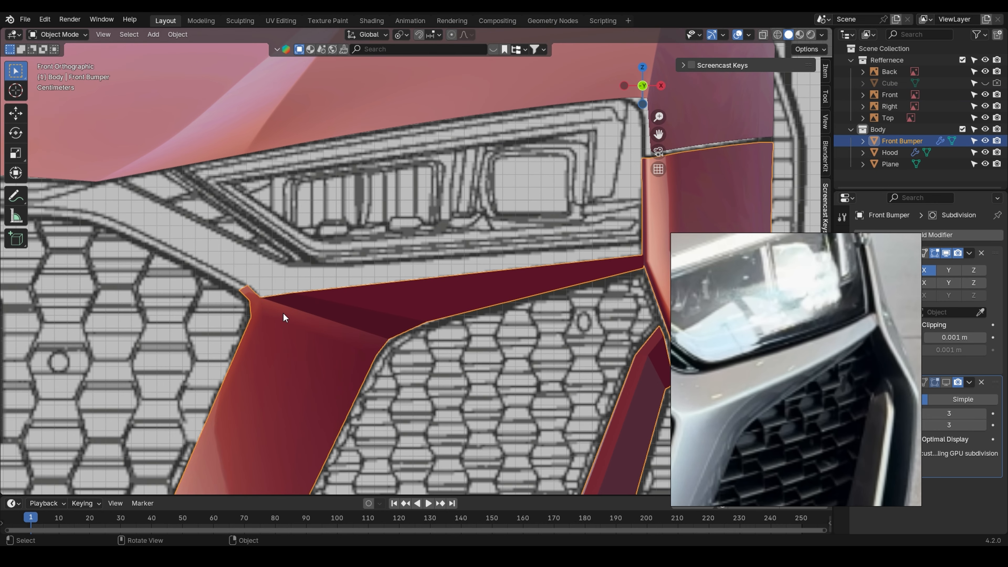
# - Edit the front bumper mesh and extrude its upper inner corner vertex in segments along the grille's sloped upper edge, around the bend
pyautogui.press('Tab')
pyautogui.keyDown('shift'); pyautogui.moveTo(283, 312); pyautogui.dragTo(496, 373, button='middle'); pyautogui.keyUp('shift')
pyautogui.keyDown('shift'); pyautogui.moveTo(327, 323); pyautogui.dragTo(482, 329, button='middle'); pyautogui.keyUp('shift')
pyautogui.scroll(-2, 483, 329)
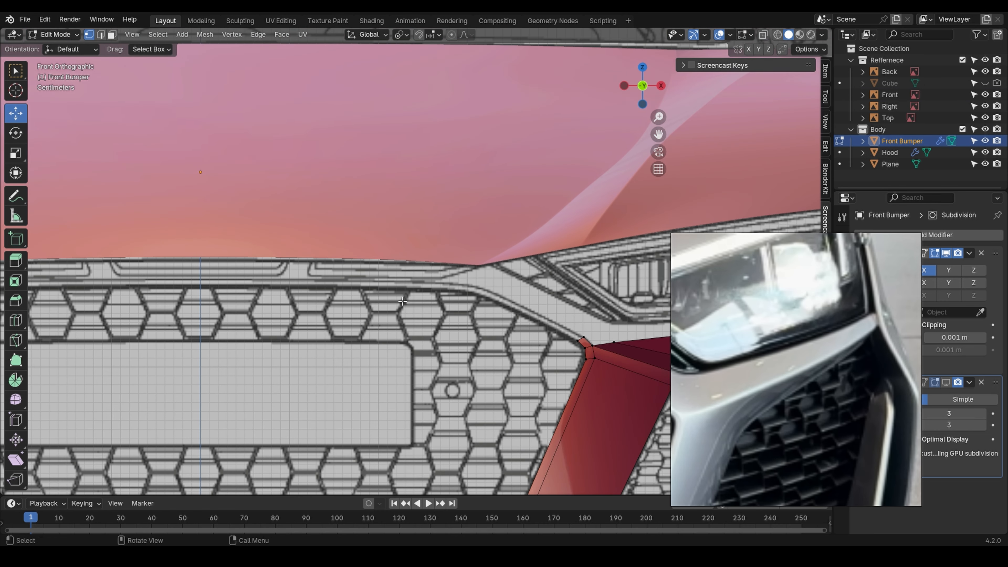
pyautogui.scroll(2, 558, 335)
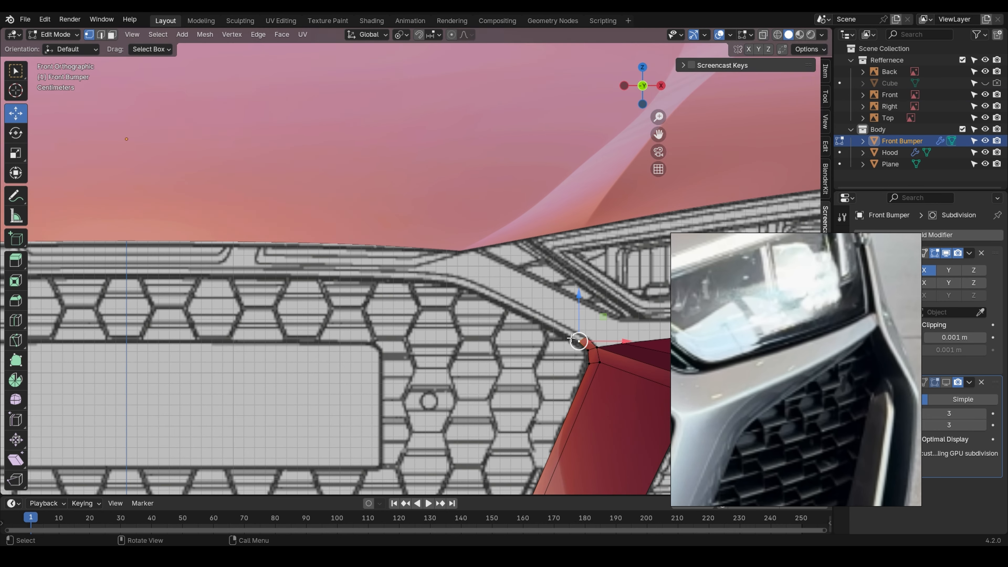
pyautogui.press('g')
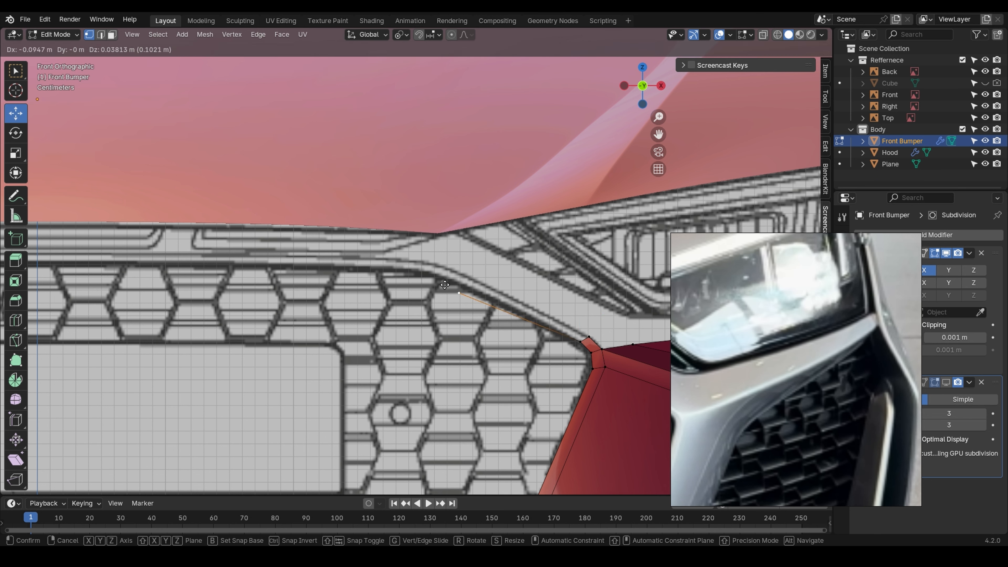
pyautogui.click(430, 268)
pyautogui.press('e')
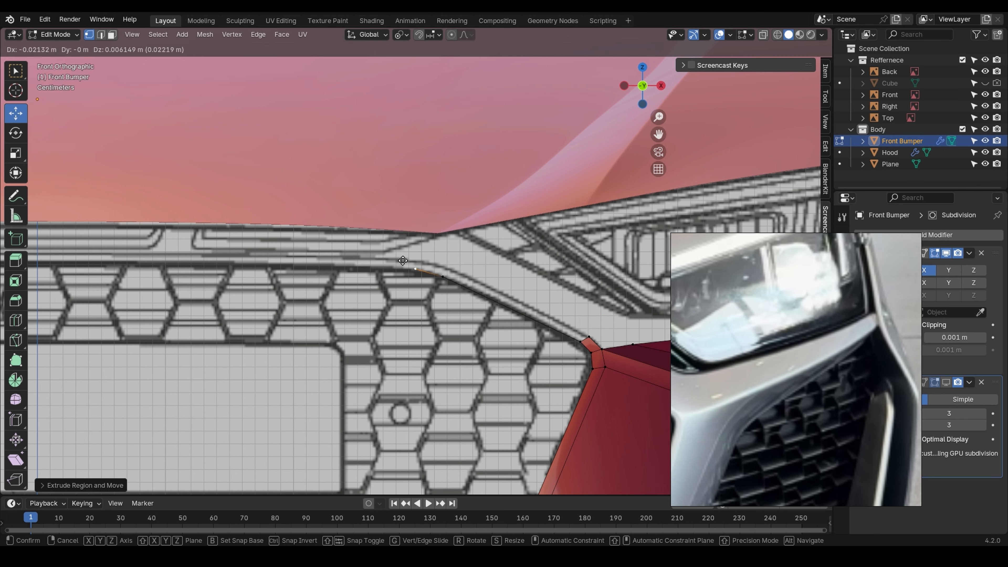
pyautogui.click(370, 258)
# - Extrude the last vertex along X to the car's centre line and raise it about 0.0045 m to the grille's top edge
pyautogui.scroll(-2, 370, 258)
pyautogui.press('e')
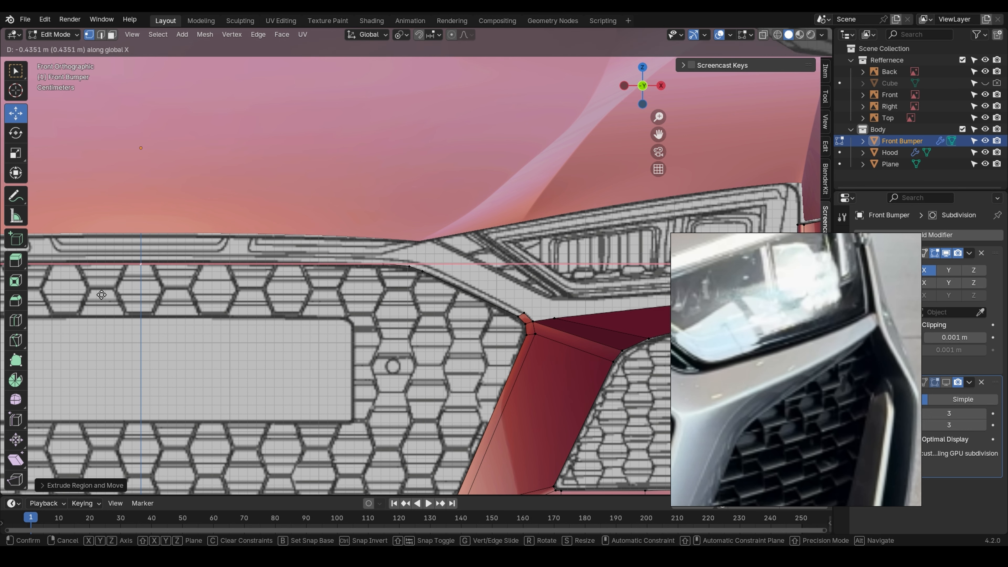
pyautogui.click(181, 265)
pyautogui.scroll(2, 183, 265)
pyautogui.press('g')
pyautogui.press('z')
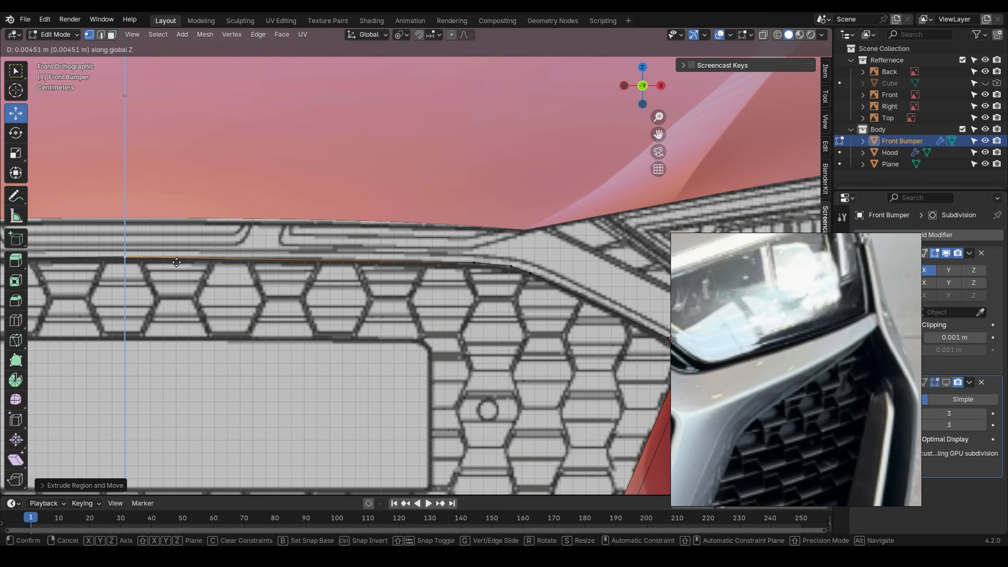
pyautogui.click(177, 262)
# - Select the new top edge from the centre line to the bend and move it forward along Y to the side blueprint's grille edge
pyautogui.keyDown('ctrl'); pyautogui.click(523, 276); pyautogui.keyUp('ctrl')
pyautogui.press('`')
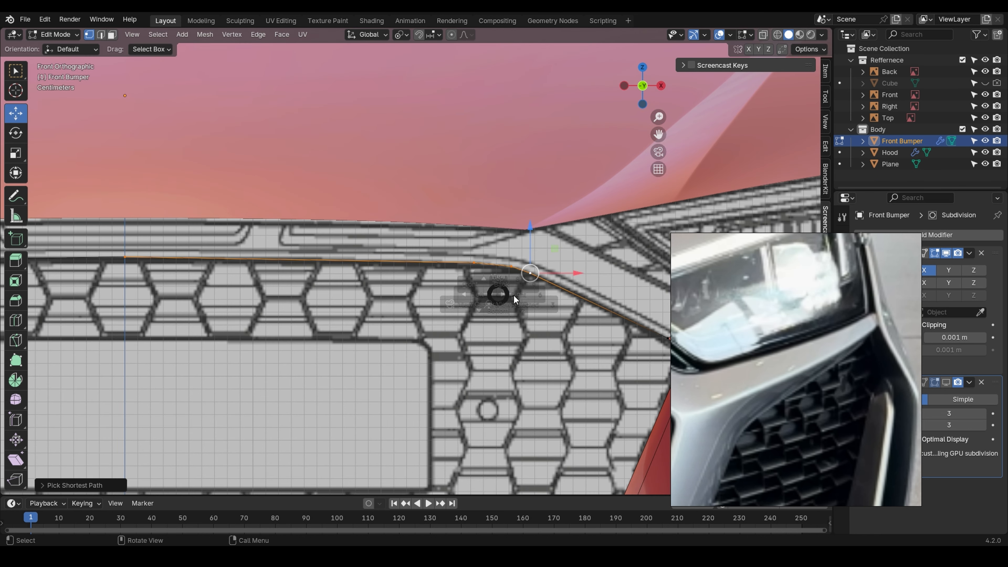
pyautogui.click(599, 306)
pyautogui.scroll(3, 443, 295)
pyautogui.press('g')
pyautogui.press('y')
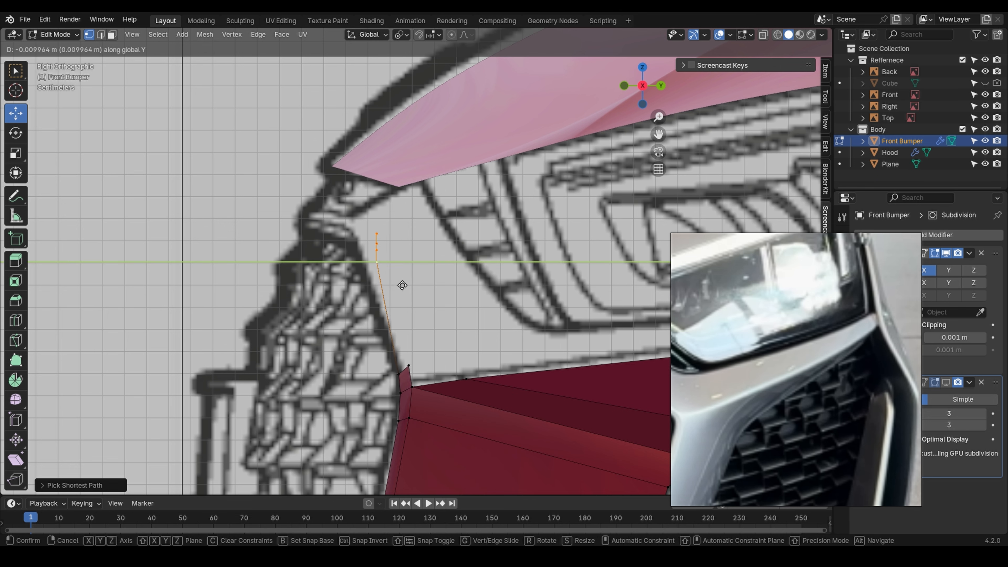
pyautogui.click(393, 285)
# - Shift successively smaller groups of bend vertices forward along Y to follow the side blueprint, the innermost pair by about 0.0008 m
pyautogui.click(365, 262)
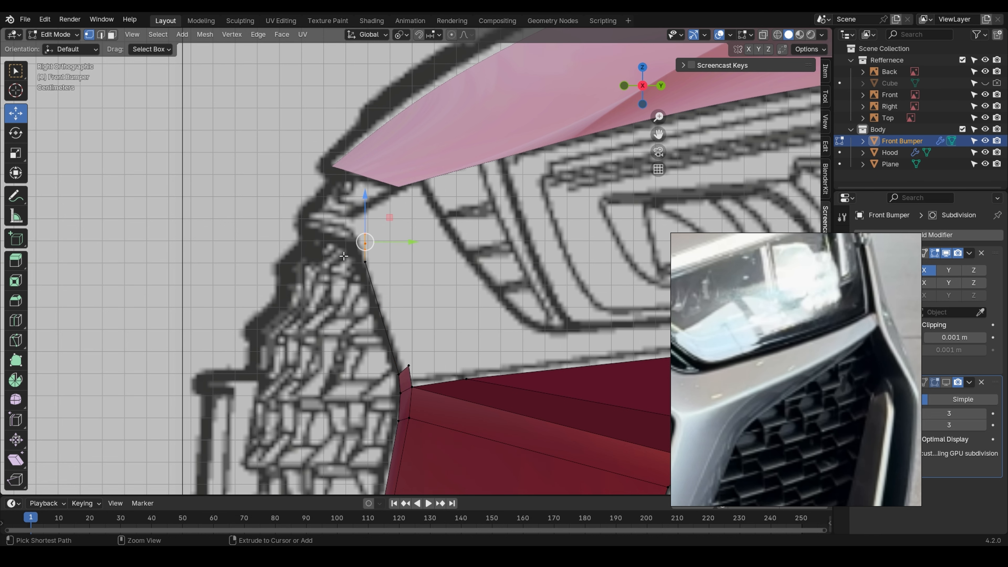
pyautogui.scroll(3, 367, 263)
pyautogui.press('g')
pyautogui.press('y')
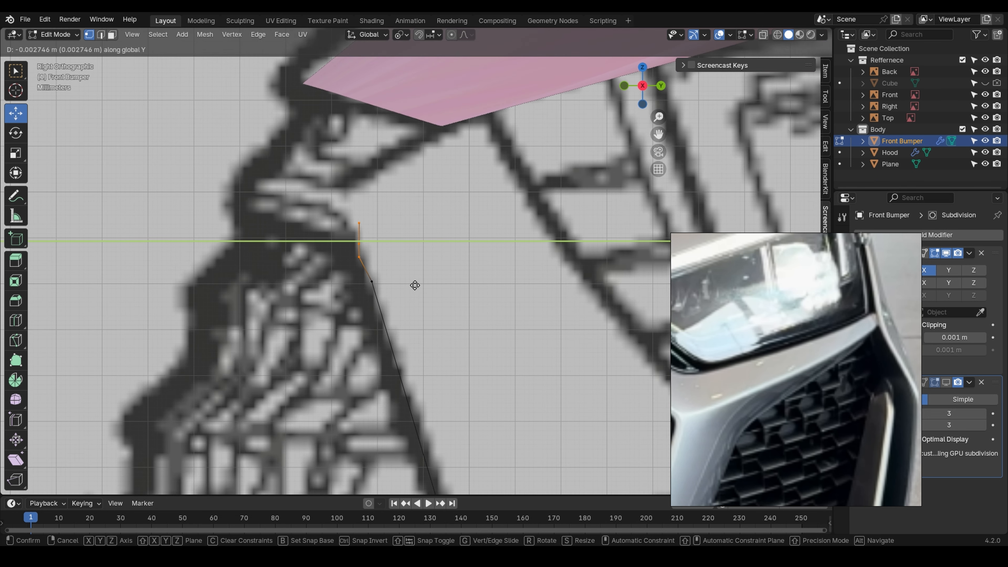
pyautogui.click(421, 286)
pyautogui.keyDown('ctrl'); pyautogui.moveTo(372, 252); pyautogui.dragTo(347, 300); pyautogui.keyUp('ctrl')
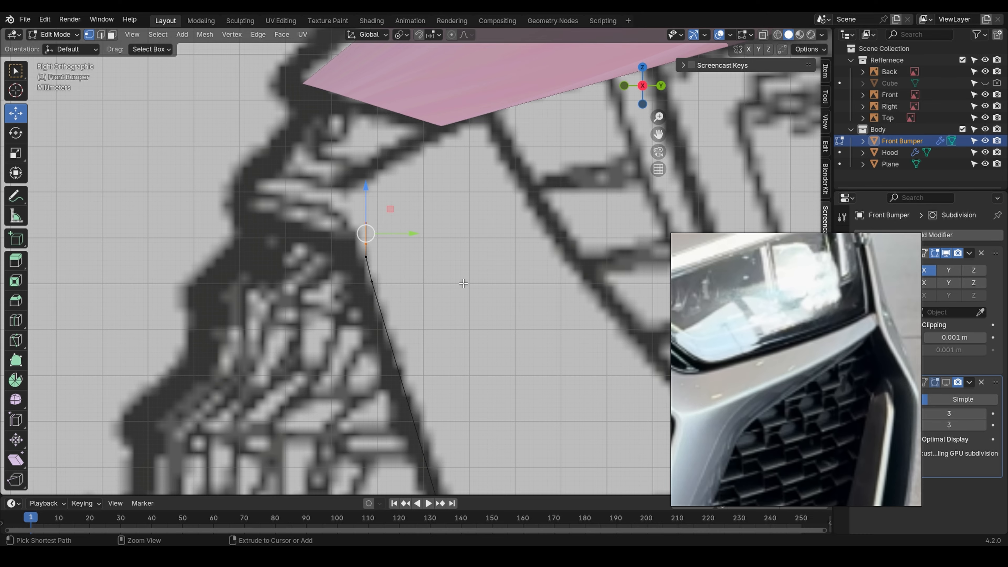
pyautogui.press('g')
pyautogui.press('y')
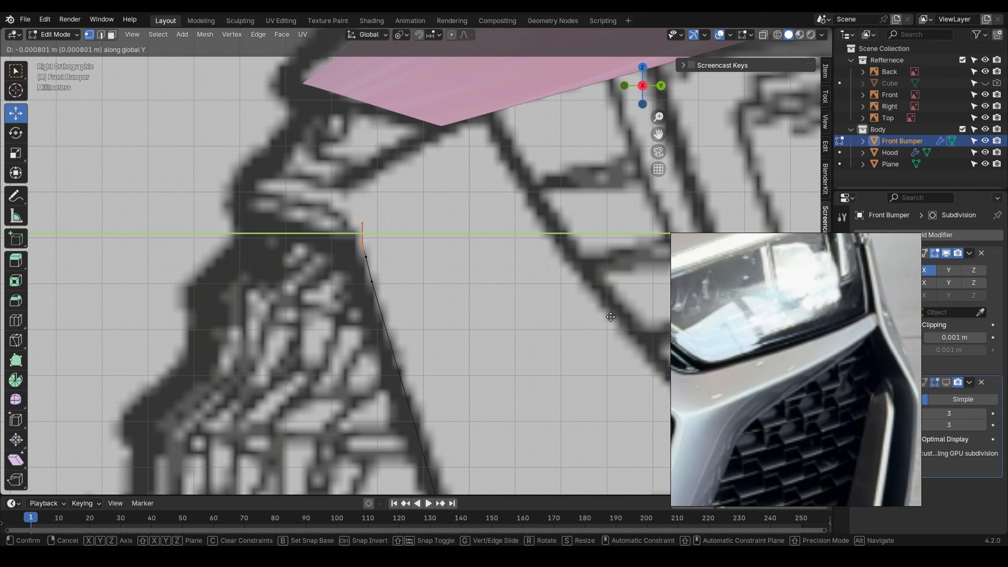
pyautogui.click(610, 317)
# - Move the centre-line vertex of the grille's top edge forward along Y to the nose of the side blueprint
pyautogui.press('KP_1')
pyautogui.scroll(-6, 440, 246)
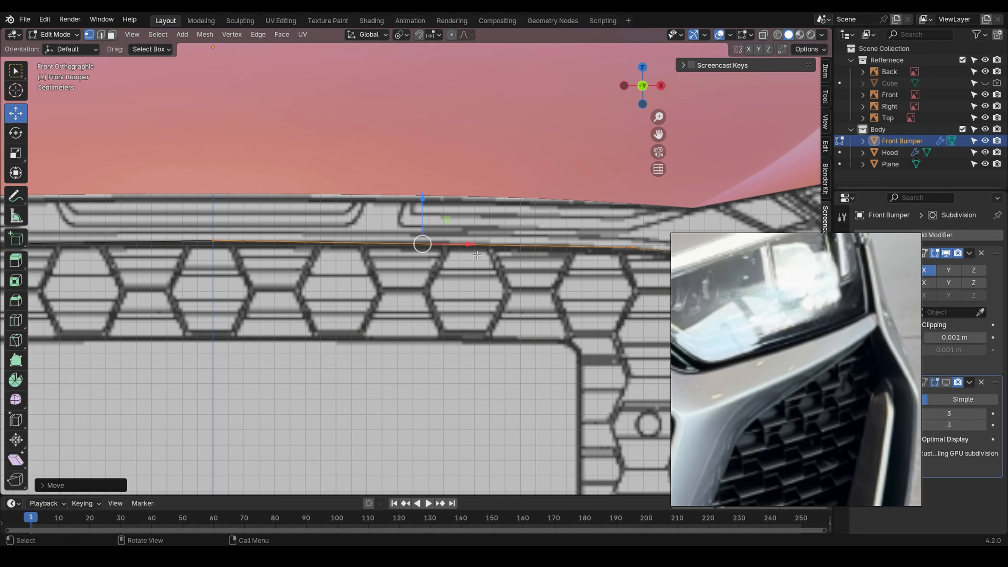
pyautogui.scroll(-2, 445, 256)
pyautogui.press('KP_3')
pyautogui.scroll(4, 360, 260)
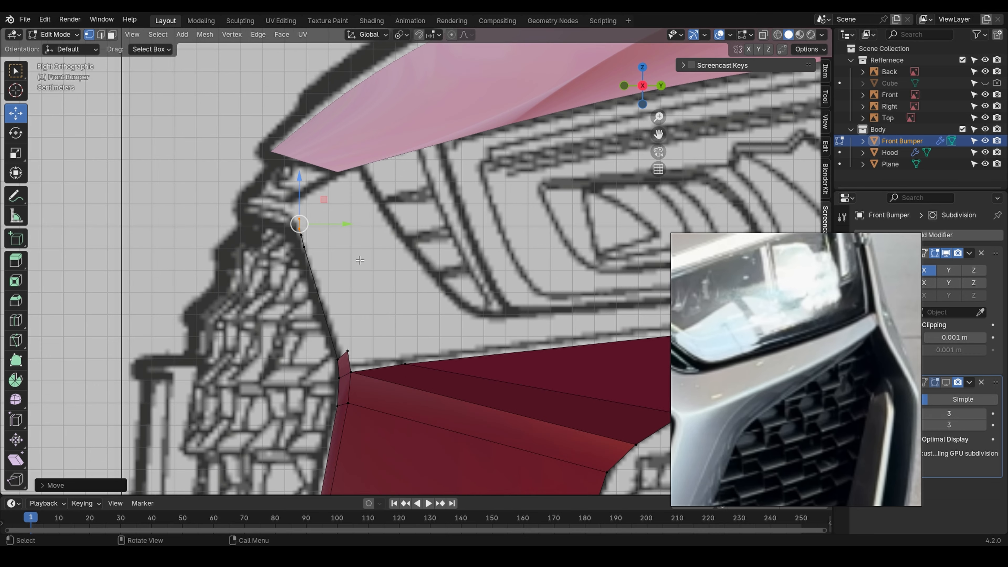
pyautogui.scroll(3, 260, 225)
pyautogui.press('g')
pyautogui.press('y')
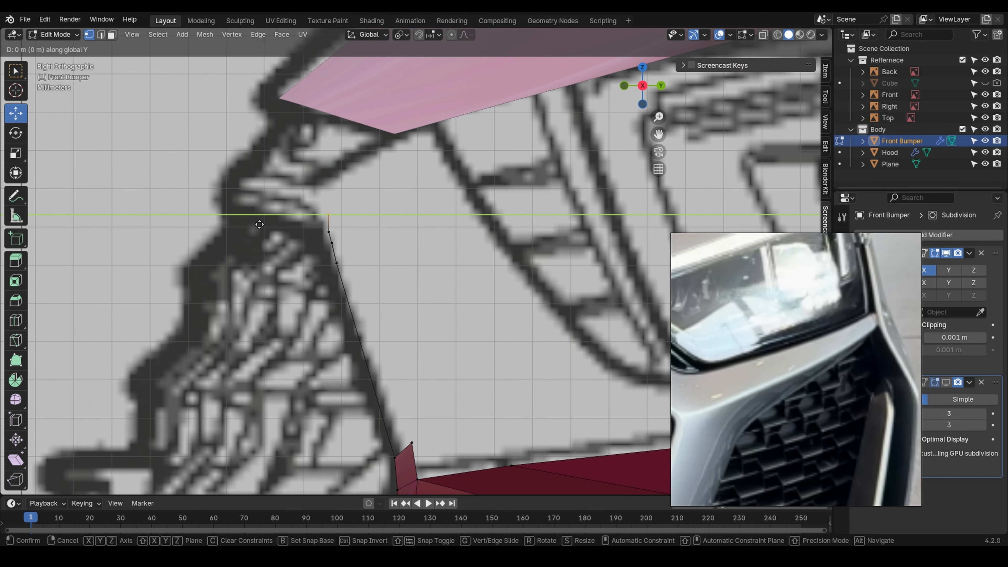
pyautogui.click(167, 210)
# - Add two loop cuts to the long top edge and raise the new vertices about 0.0017 m along Z
pyautogui.press('KP_1')
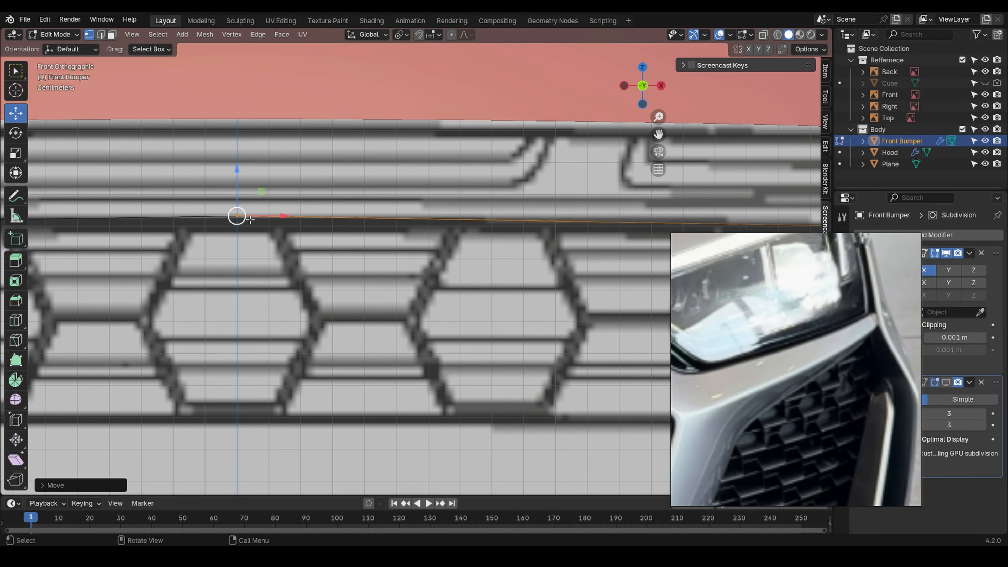
pyautogui.scroll(-4, 396, 238)
pyautogui.hotkey('ctrl', 'r')
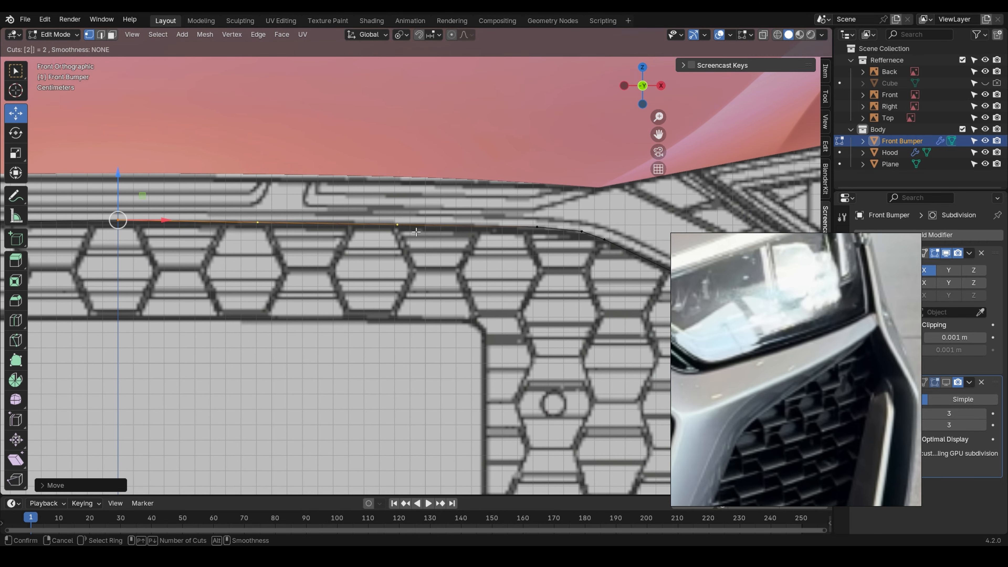
pyautogui.click(415, 232)
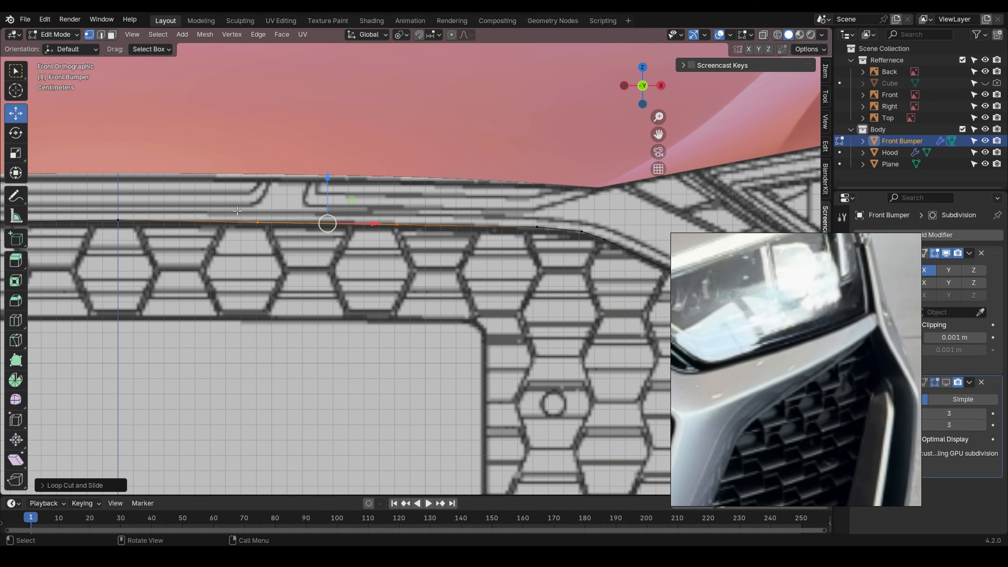
pyautogui.press('KP_3')
pyautogui.scroll(6, 329, 226)
pyautogui.press('g')
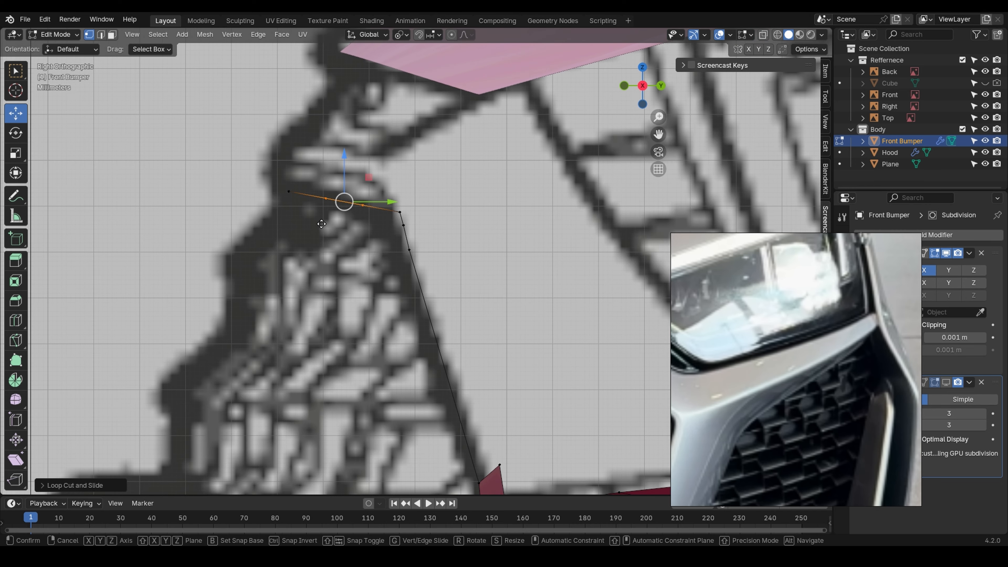
pyautogui.press('z')
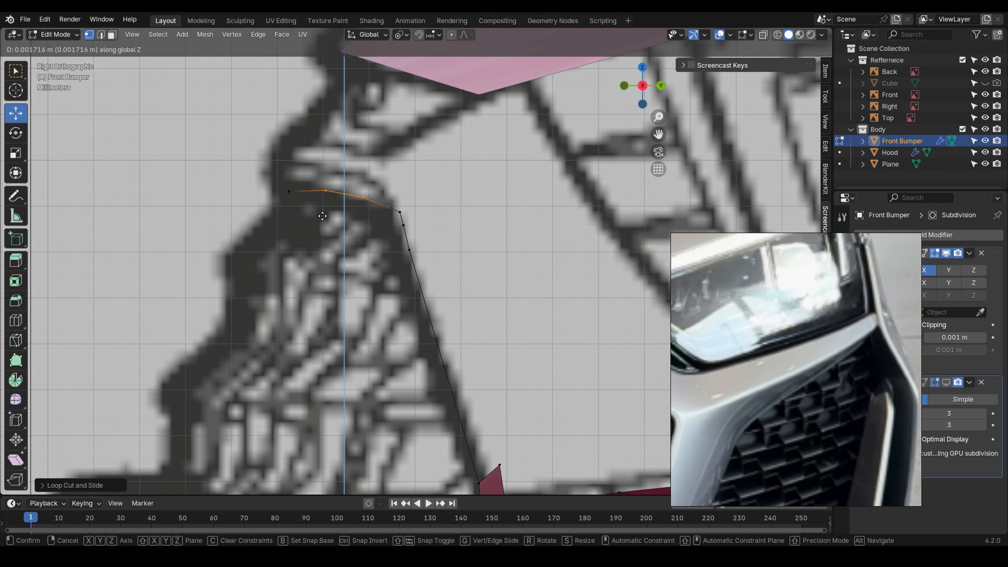
pyautogui.click(322, 216)
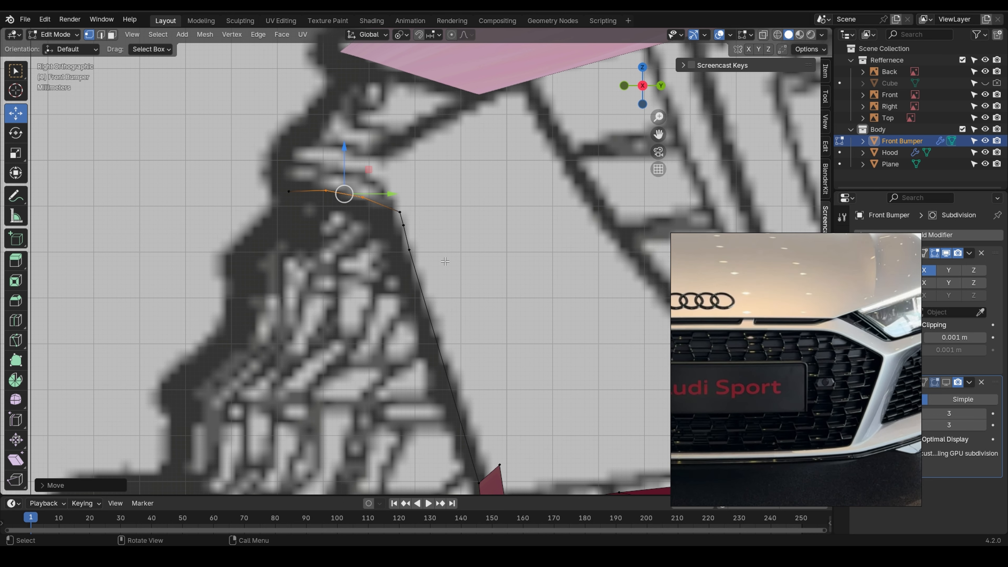
# - Move the two uppermost bend vertices slightly forward along Y to round the corner in the side profile
pyautogui.click(400, 212)
pyautogui.press('g')
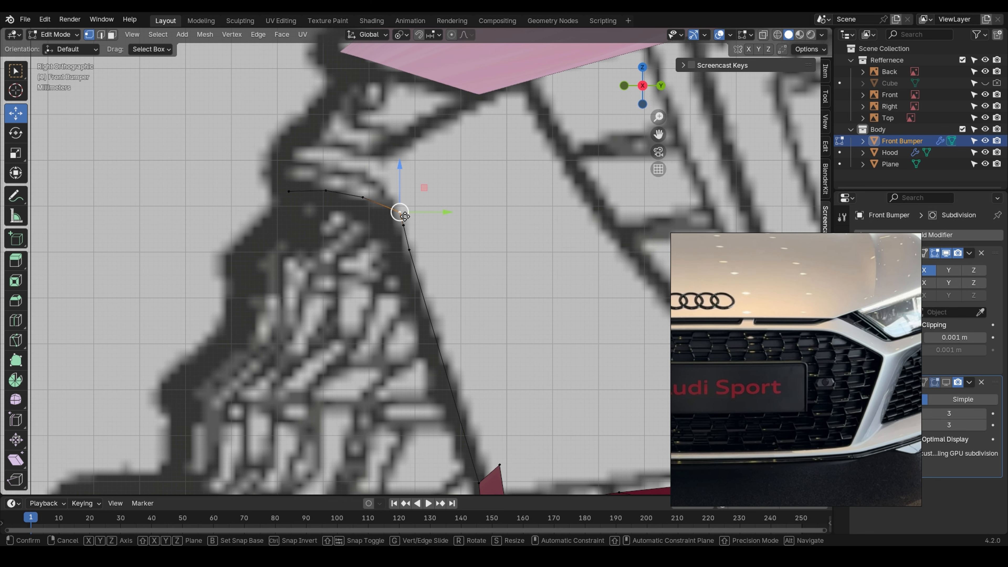
pyautogui.press('y')
pyautogui.click(398, 215)
pyautogui.click(403, 225)
pyautogui.press('g')
pyautogui.press('y')
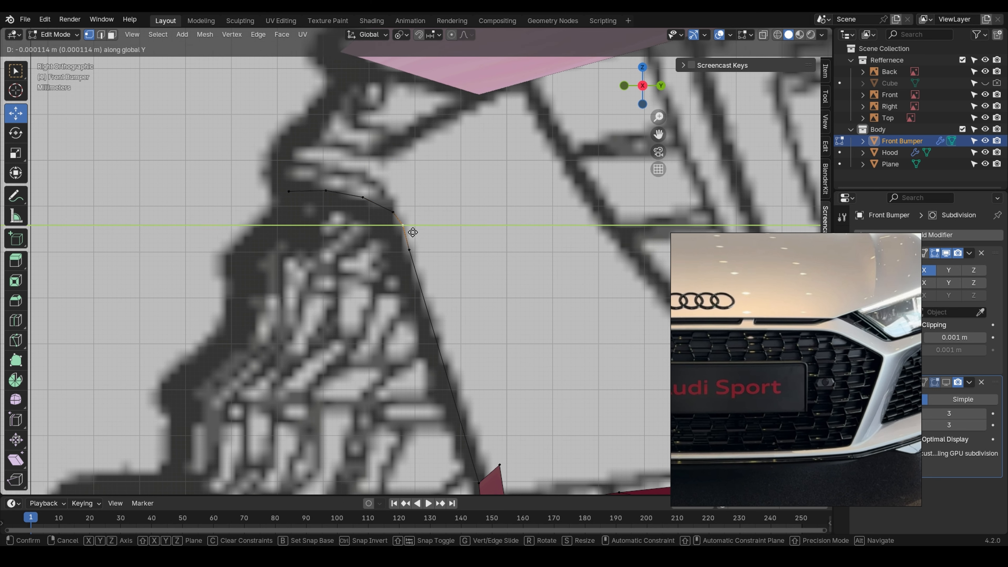
pyautogui.click(411, 233)
# - Raise the centre-line vertex of the grille's top edge about 0.0022 m along Z
pyautogui.click(392, 212)
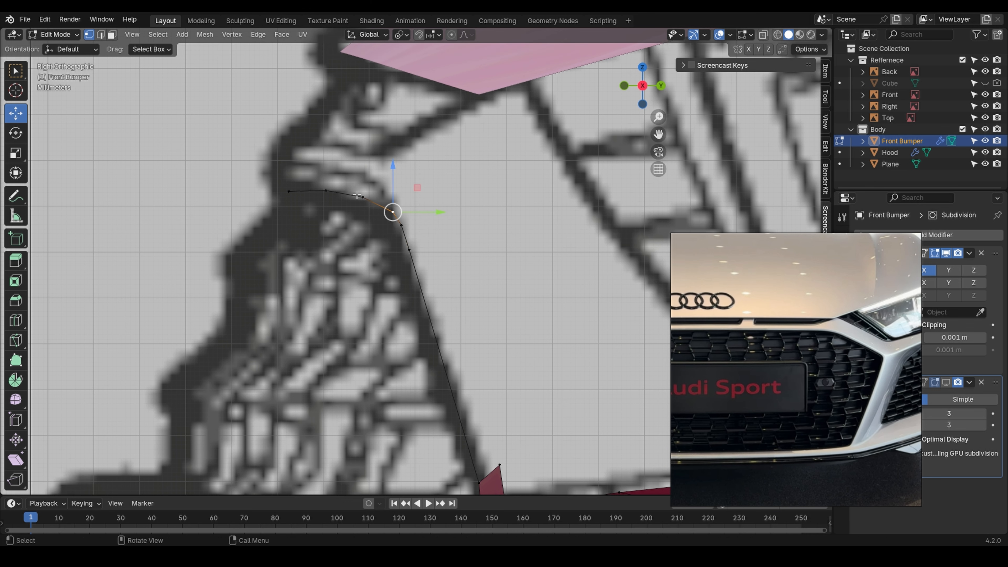
pyautogui.click(277, 190)
pyautogui.press('g')
pyautogui.press('z')
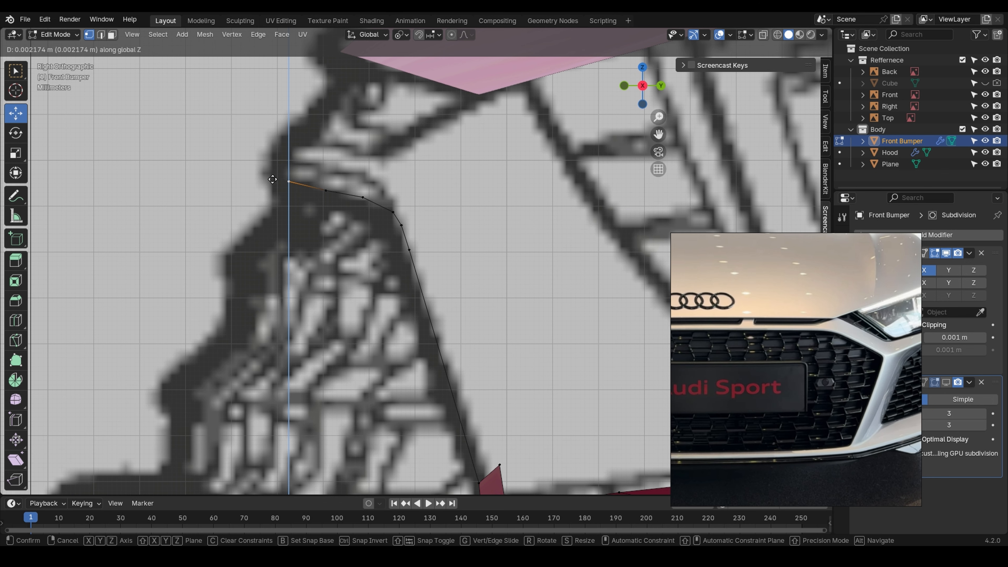
pyautogui.click(272, 180)
# - Adjust the height of the loop-cut vertex nearest the centre line along Z to fit the front blueprint's grille edge
pyautogui.press('`')
pyautogui.click(271, 187)
pyautogui.scroll(-4, 272, 169)
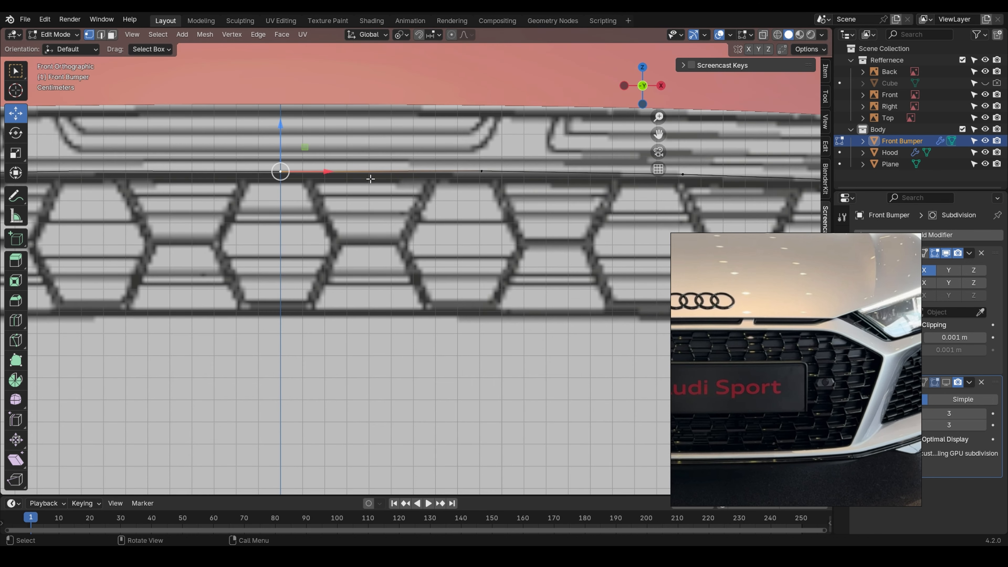
pyautogui.keyDown('shift'); pyautogui.moveTo(492, 178); pyautogui.dragTo(416, 181, button='middle'); pyautogui.keyUp('shift')
pyautogui.click(436, 172)
pyautogui.press('g')
pyautogui.press('z')
pyautogui.click(448, 175)
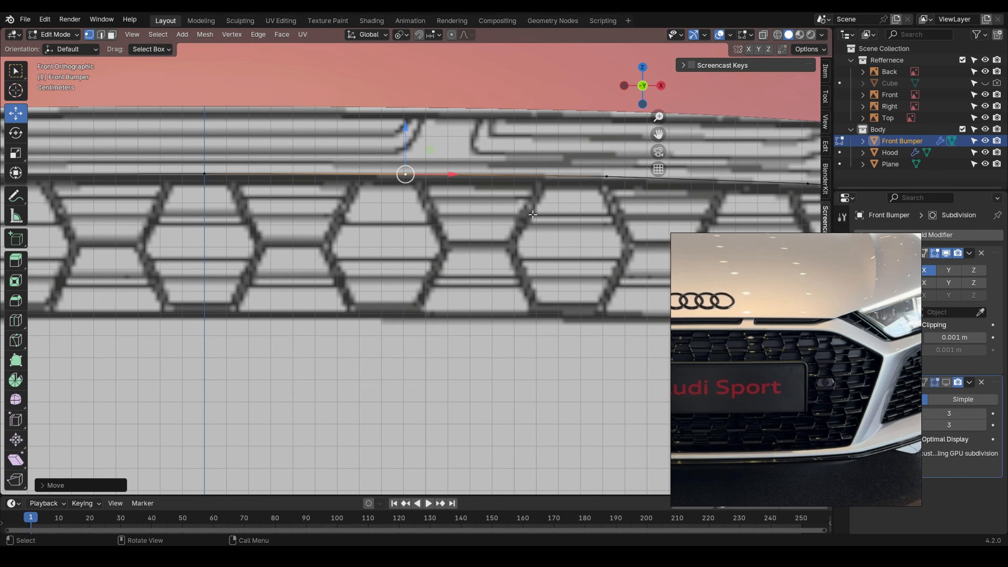
# - Adjust the height of the outer loop-cut vertex along Z to fit the front blueprint's grille edge
pyautogui.keyDown('shift'); pyautogui.moveTo(533, 214); pyautogui.dragTo(367, 206, button='middle'); pyautogui.keyUp('shift')
pyautogui.click(437, 172)
pyautogui.press('g')
pyautogui.press('z')
pyautogui.click(338, 190)
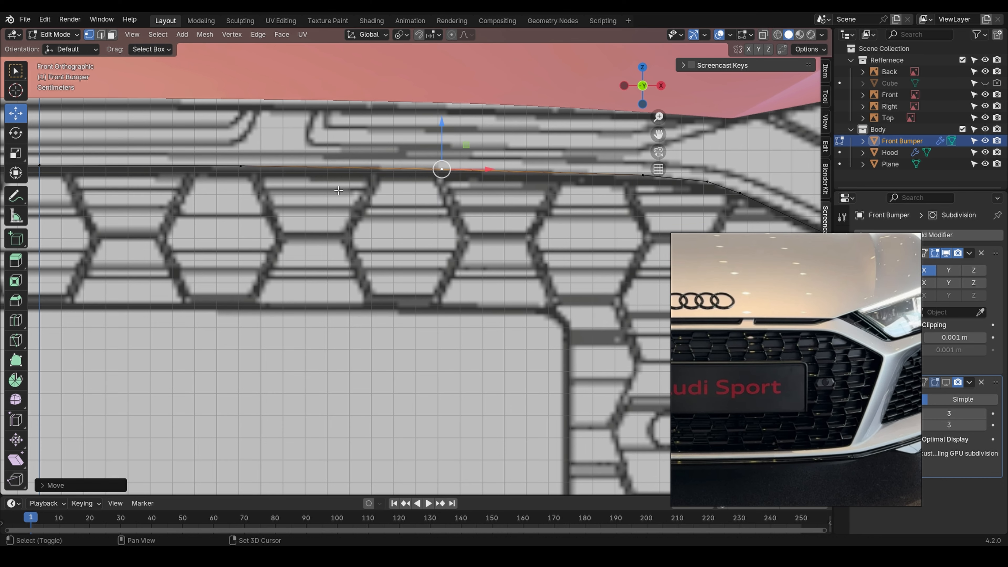
# - Select the top edge from the outer loop-cut vertex to the centre line and shift it slightly backward along Y
pyautogui.scroll(-2, 295, 179)
pyautogui.keyDown('ctrl'); pyautogui.click(115, 173); pyautogui.keyUp('ctrl')
pyautogui.press('KP_3')
pyautogui.keyDown('shift'); pyautogui.moveTo(116, 173); pyautogui.dragTo(234, 176, button='middle'); pyautogui.keyUp('shift')
pyautogui.scroll(5, 233, 177)
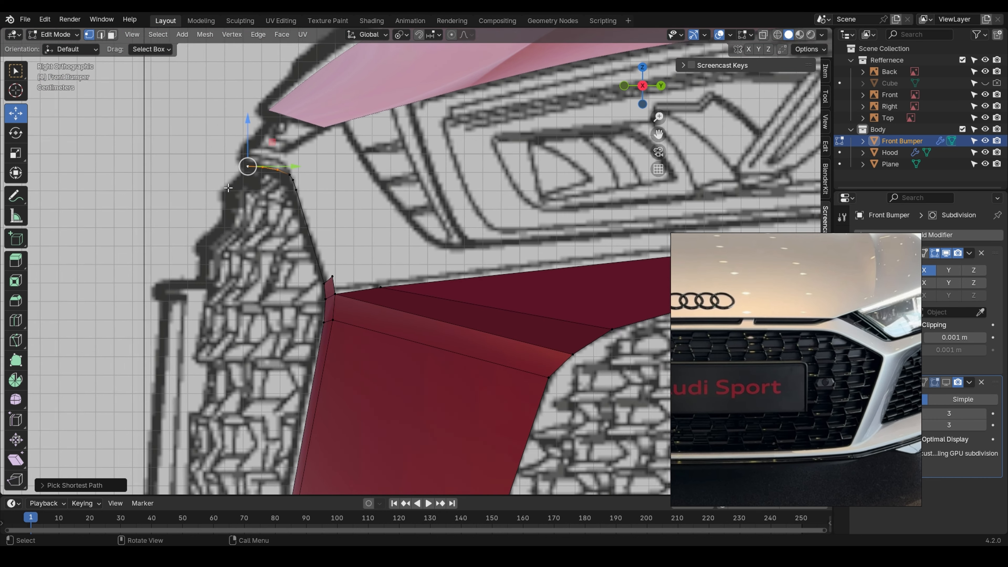
pyautogui.press('g')
pyautogui.press('y')
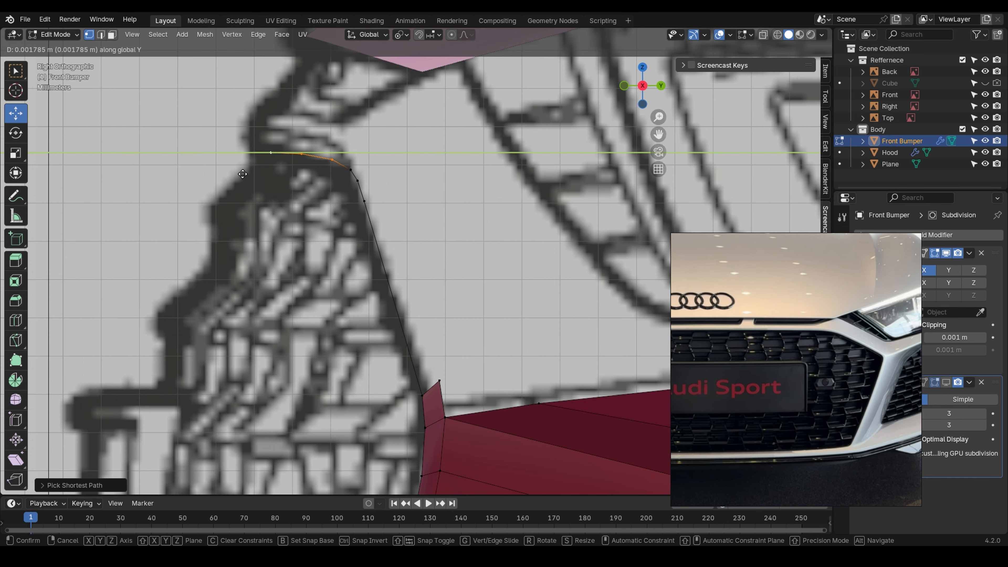
pyautogui.click(248, 174)
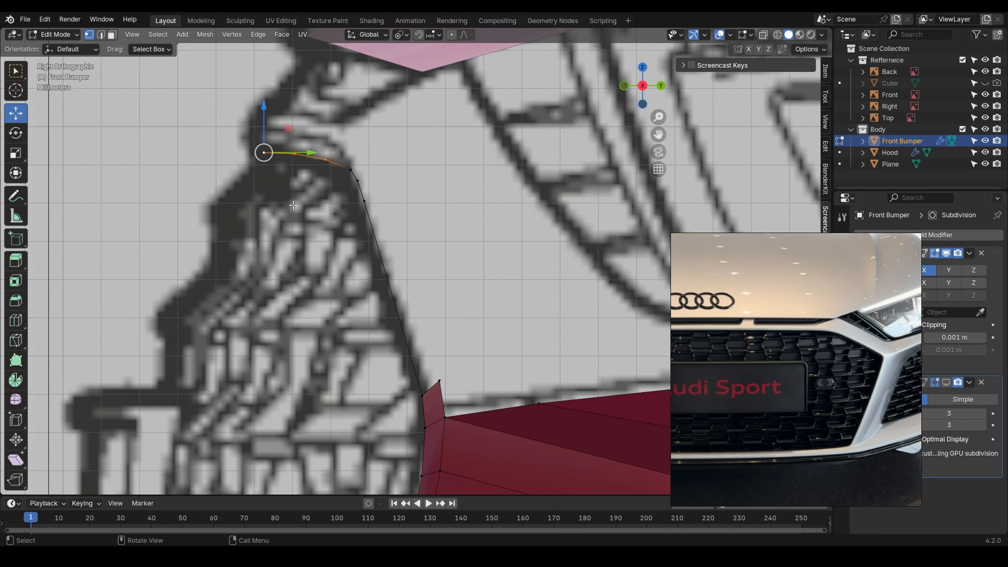
# - In front view, extrude the grille corner's top vertex along the trim's upper line, about 0.11 m inward and 0.056 m up
pyautogui.moveTo(293, 205); pyautogui.dragTo(405, 212, button='middle')
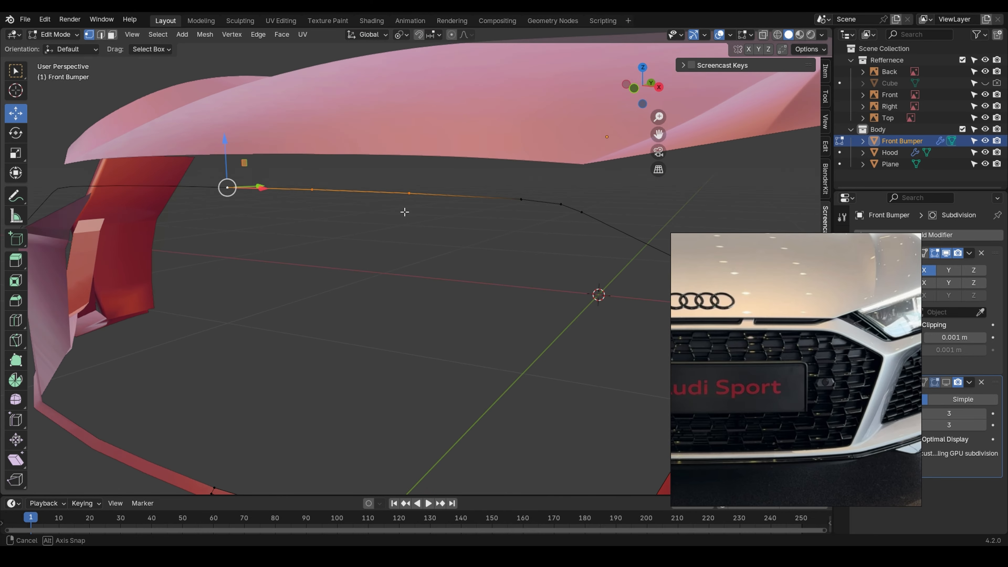
pyautogui.press('`')
pyautogui.click(327, 165)
pyautogui.scroll(4, 475, 227)
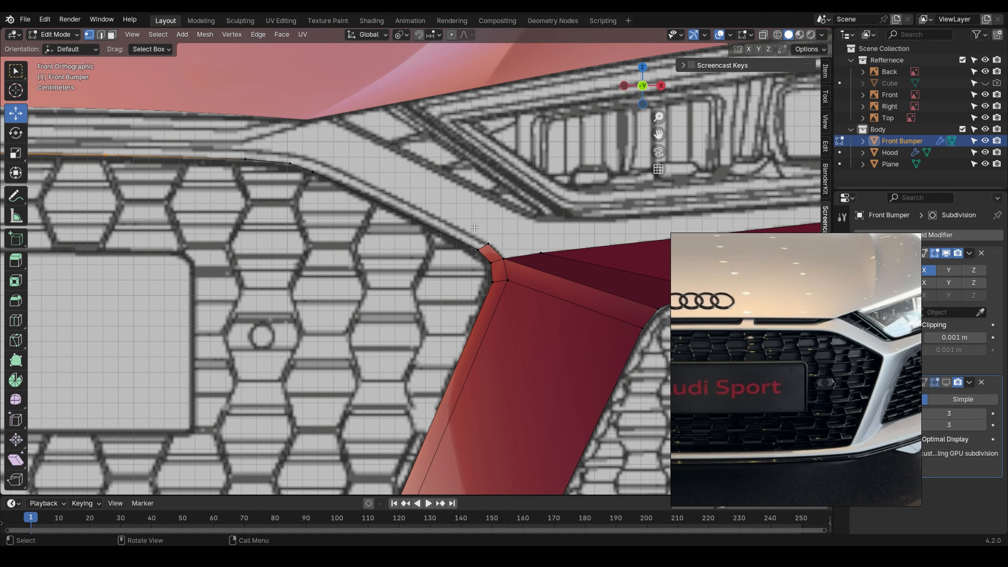
pyautogui.keyDown('shift'); pyautogui.moveTo(491, 239); pyautogui.dragTo(547, 263, button='middle'); pyautogui.keyUp('shift')
pyautogui.press('e')
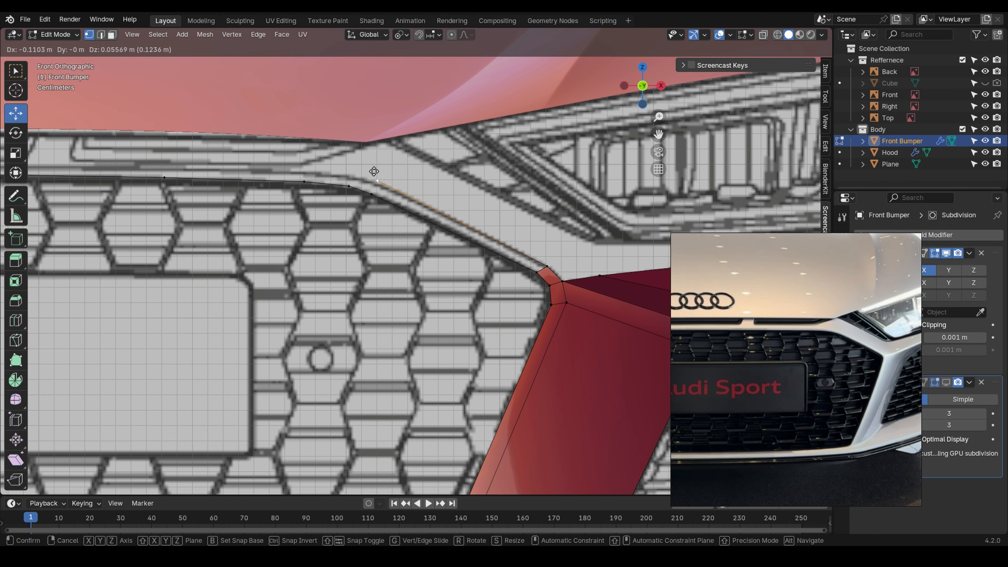
pyautogui.click(375, 176)
# - Extrude two more vertices around the bend and inward along the trim's upper line, above the matching lower-edge vertices
pyautogui.scroll(3, 375, 175)
pyautogui.press('g')
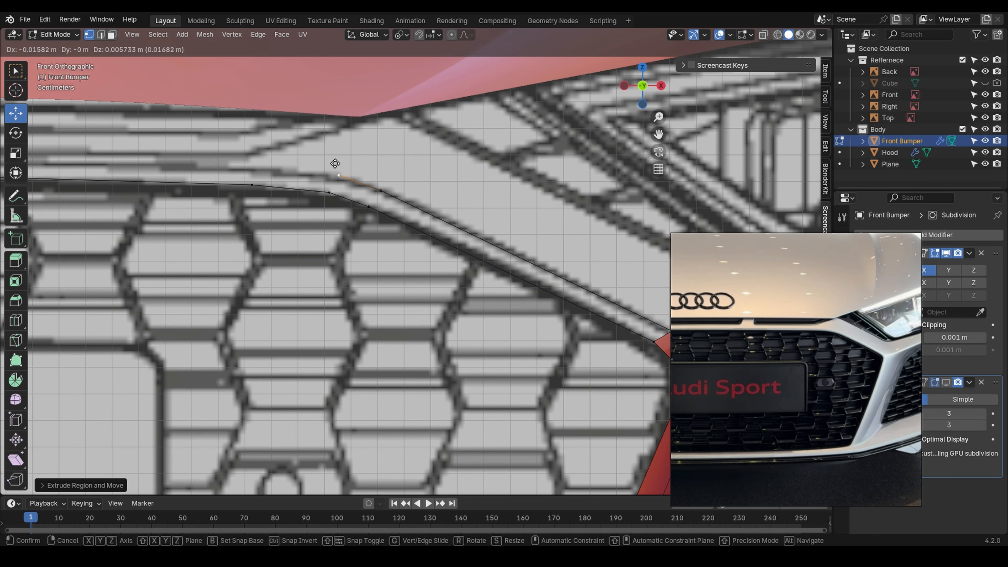
pyautogui.click(327, 166)
pyautogui.press('e')
pyautogui.click(244, 156)
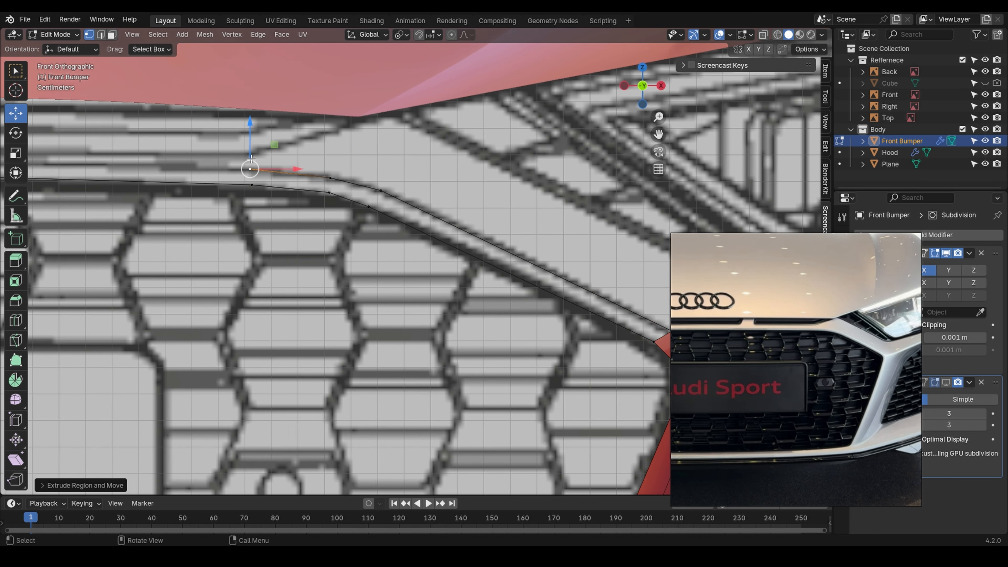
# - Select the three extruded upper-edge vertices and shift them forward along Y to fit the side blueprint
pyautogui.keyDown('ctrl'); pyautogui.click(380, 190); pyautogui.keyUp('ctrl')
pyautogui.press('KP_3')
pyautogui.scroll(3, 347, 191)
pyautogui.moveTo(348, 191); pyautogui.dragTo(267, 191)
pyautogui.keyDown('shift'); pyautogui.moveTo(207, 189); pyautogui.dragTo(275, 205, button='middle'); pyautogui.keyUp('shift')
pyautogui.scroll(2, 275, 205)
# - Deselect the outermost of the three upper-edge vertices and shift the other two forward about 0.0024 m along Y
pyautogui.moveTo(345, 239); pyautogui.dragTo(257, 195)
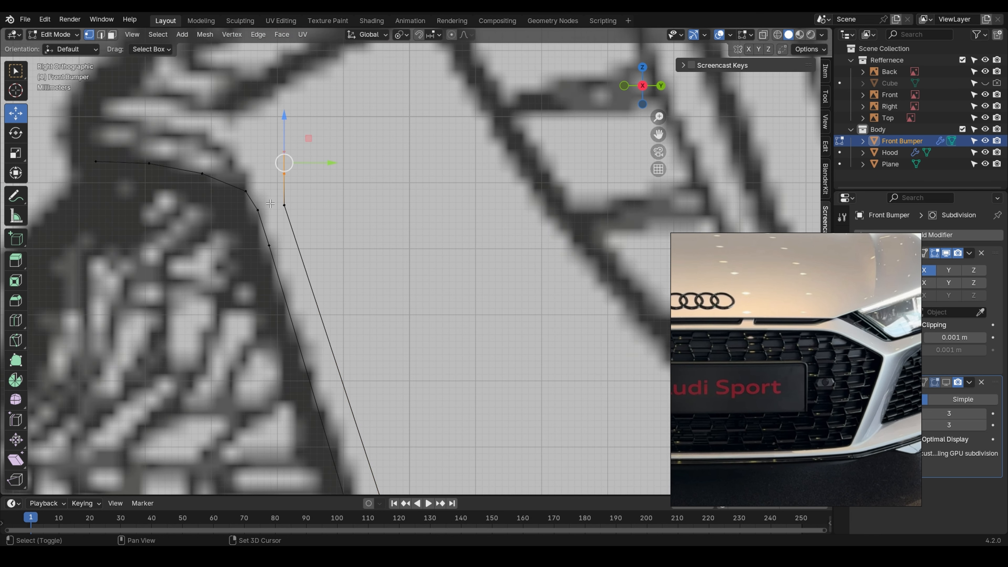
pyautogui.keyDown('shift'); pyautogui.moveTo(305, 208); pyautogui.dragTo(367, 218, button='middle'); pyautogui.keyUp('shift')
pyautogui.press('g')
pyautogui.press('y')
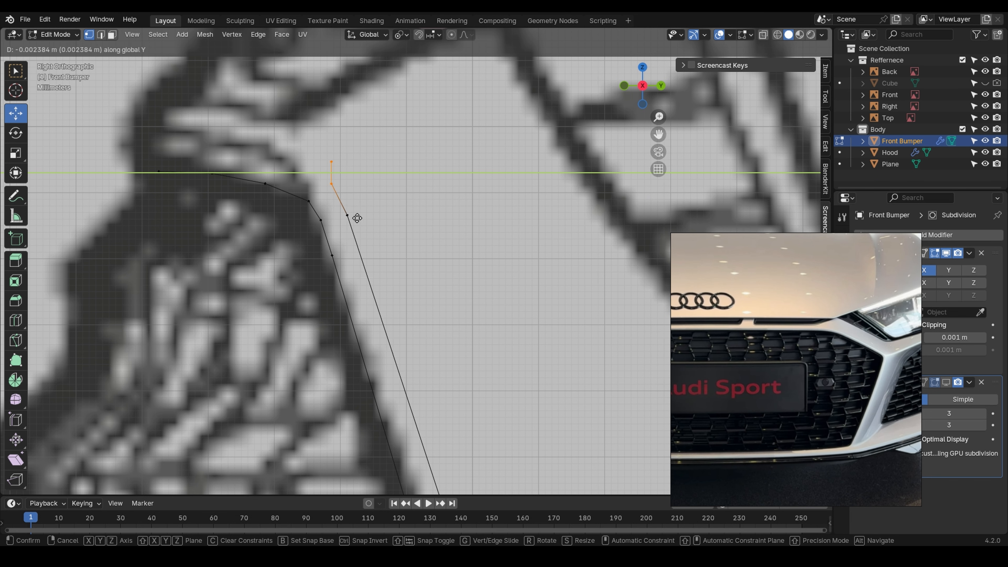
pyautogui.click(356, 217)
# - Keep only the innermost upper-edge vertex selected and shift it forward along Y to follow the side blueprint's curve
pyautogui.keyDown('ctrl'); pyautogui.moveTo(344, 201); pyautogui.dragTo(323, 176); pyautogui.keyUp('ctrl')
pyautogui.keyDown('shift'); pyautogui.moveTo(360, 199); pyautogui.dragTo(407, 209, button='middle'); pyautogui.keyUp('shift')
pyautogui.press('g')
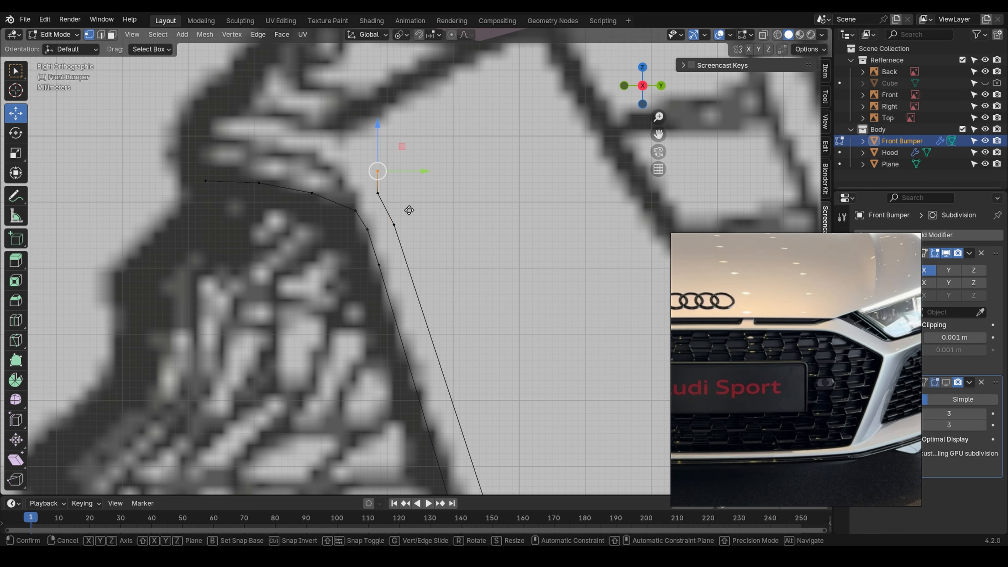
pyautogui.press('y')
pyautogui.click(380, 207)
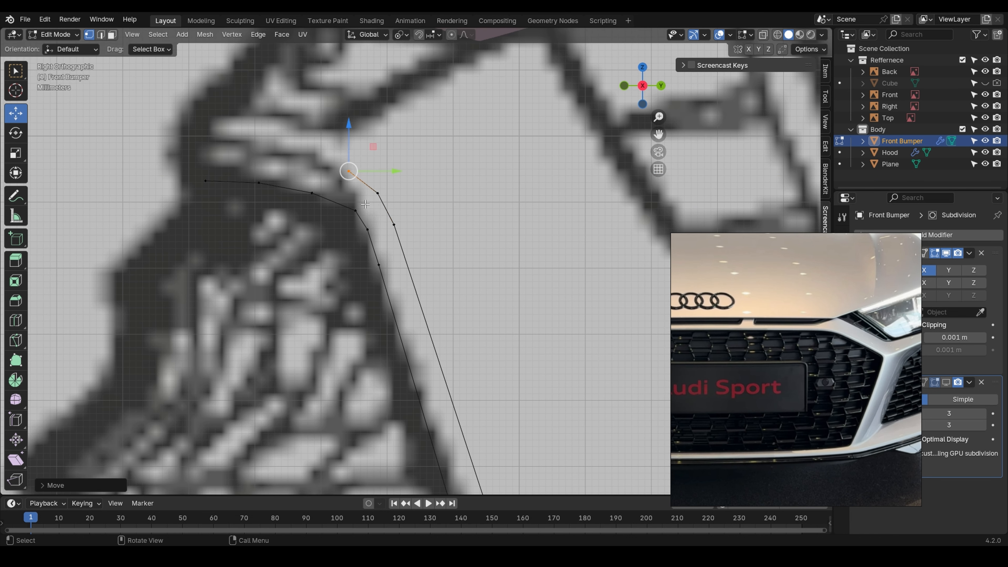
# - In front view, extrude the innermost upper-edge vertex about 0.091 m toward the centre line, above the next lower-edge vertex
pyautogui.scroll(-3, 373, 204)
pyautogui.press('`')
pyautogui.scroll(-2, 370, 193)
pyautogui.keyDown('shift'); pyautogui.moveTo(370, 193); pyautogui.dragTo(510, 209, button='middle'); pyautogui.keyUp('shift')
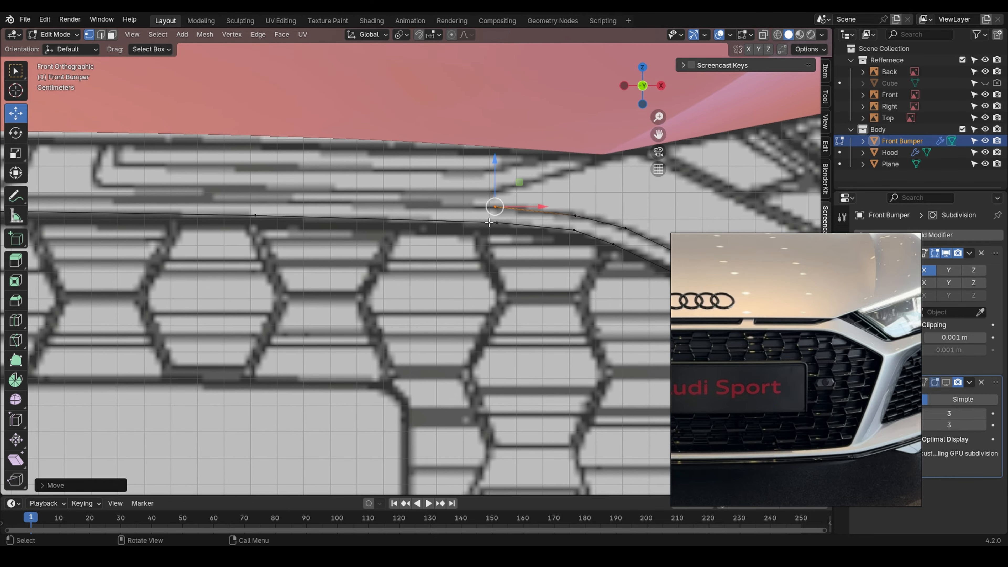
pyautogui.scroll(-1, 472, 215)
pyautogui.press('g')
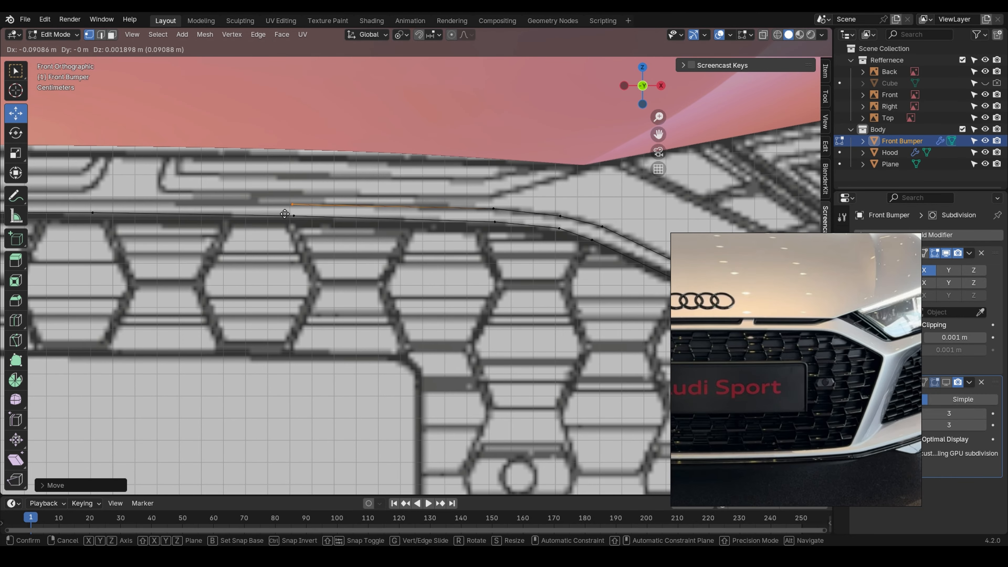
pyautogui.click(284, 214)
# - Extrude two further vertices along the trim's upper line, ending at the centre line
pyautogui.scroll(-1, 294, 205)
pyautogui.keyDown('shift'); pyautogui.moveTo(294, 205); pyautogui.dragTo(464, 212, button='middle'); pyautogui.keyUp('shift')
pyautogui.press('e')
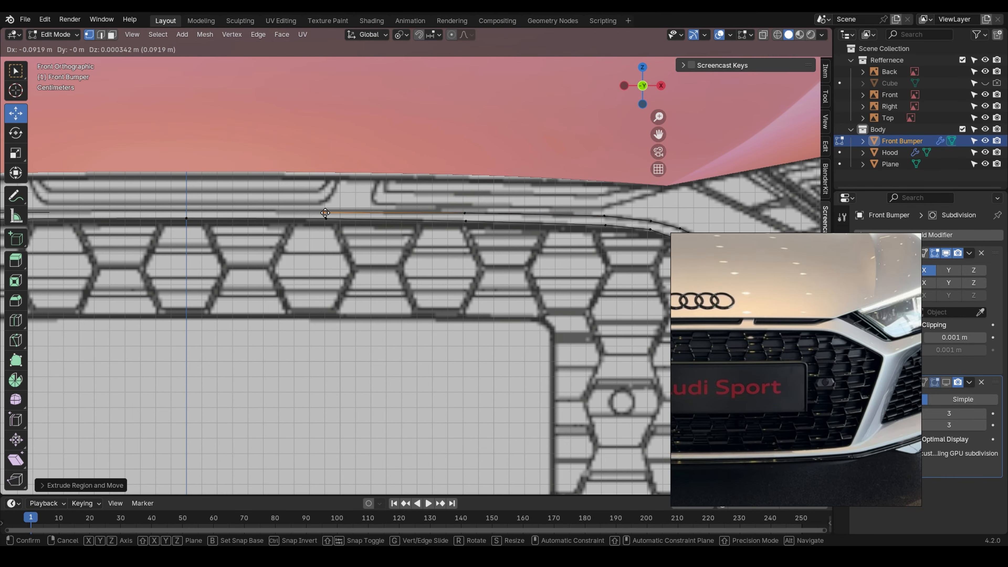
pyautogui.click(323, 211)
pyautogui.press('e')
pyautogui.click(204, 214)
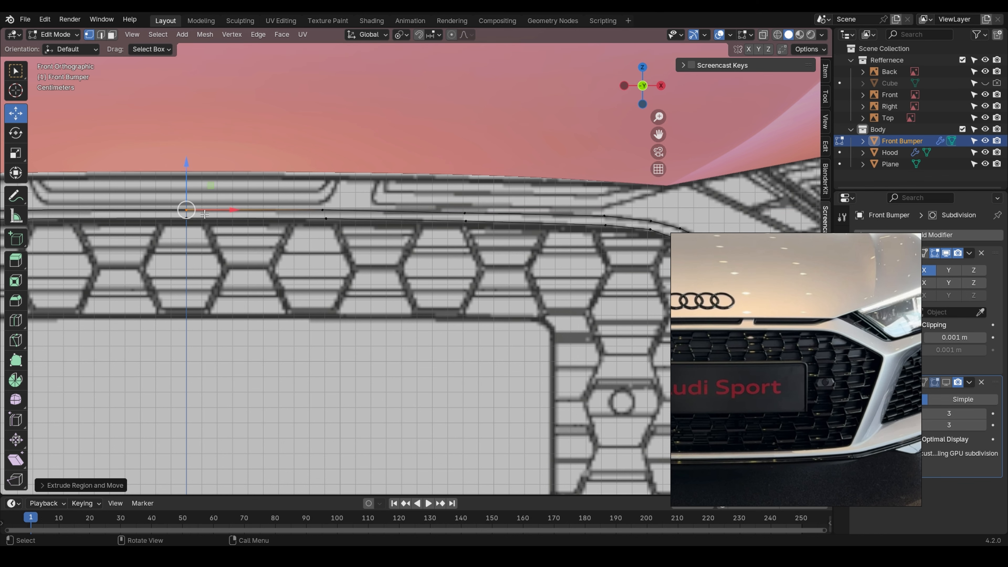
# - Select the three newest upper-edge vertices up to the centre line and shift them forward about 0.005 m along Y in side view
pyautogui.click(473, 210)
pyautogui.hotkey('ctrl', 'z')
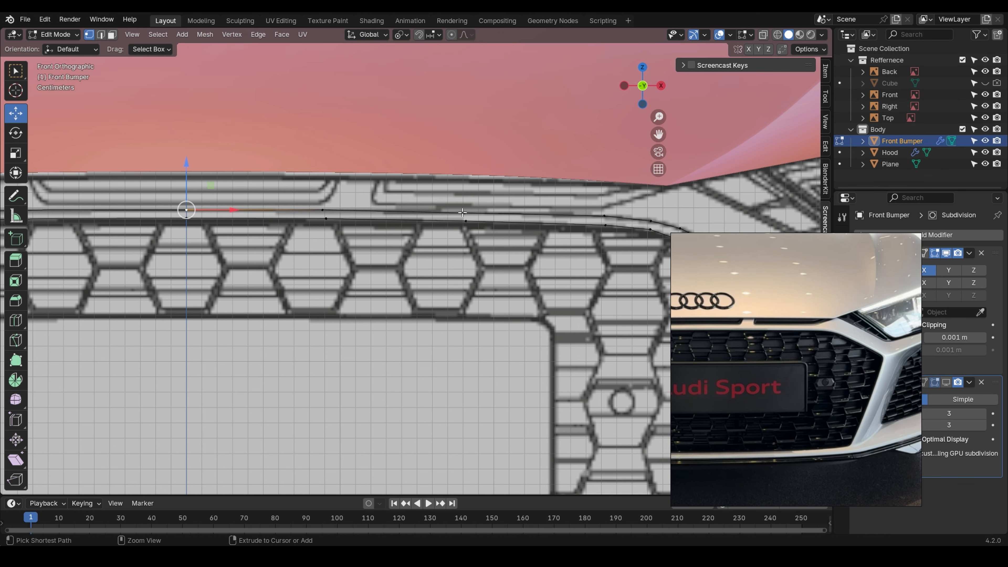
pyautogui.keyDown('ctrl'); pyautogui.click(462, 213); pyautogui.keyUp('ctrl')
pyautogui.press('KP_3')
pyautogui.scroll(6, 316, 220)
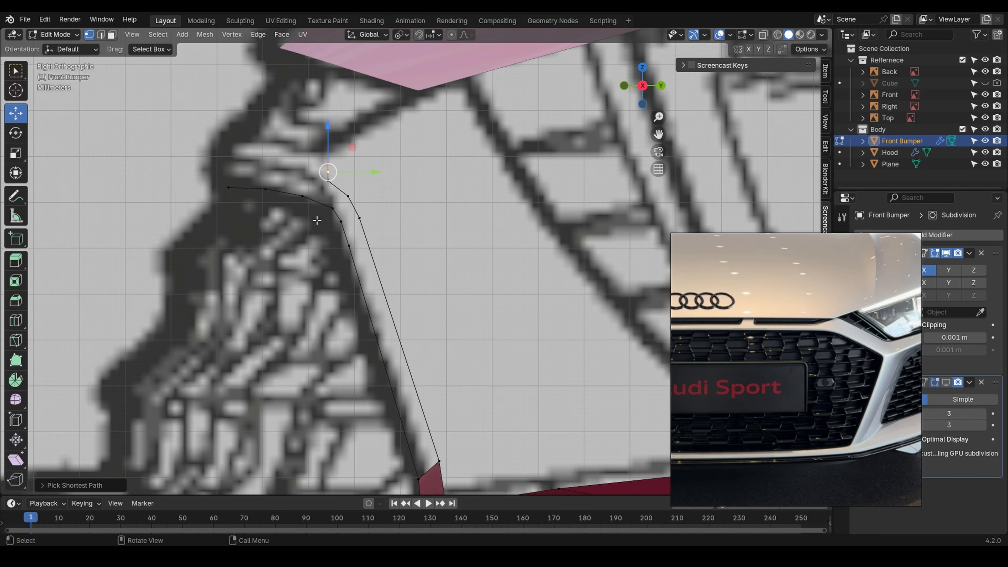
pyautogui.scroll(4, 317, 220)
pyautogui.press('g')
pyautogui.press('y')
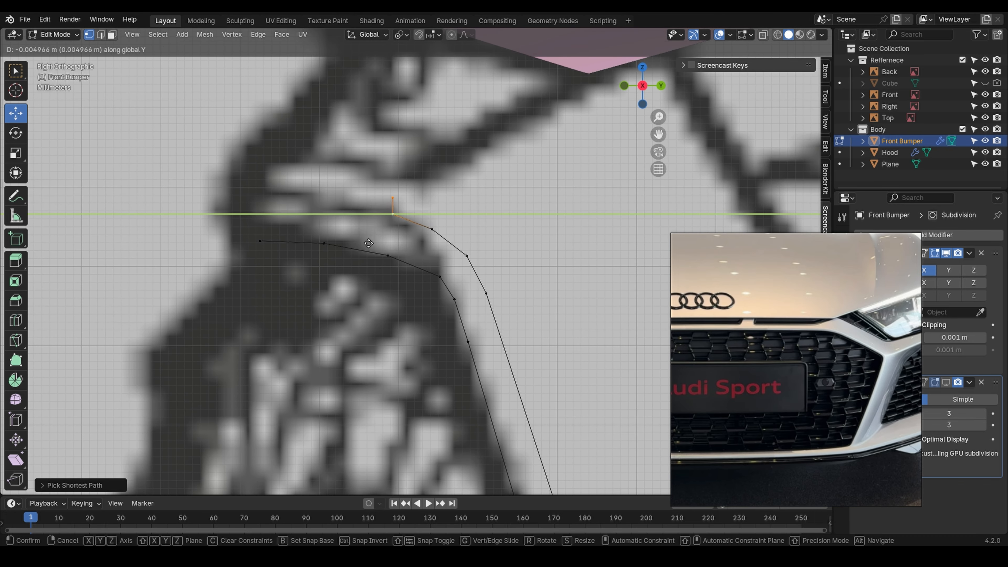
pyautogui.click(364, 243)
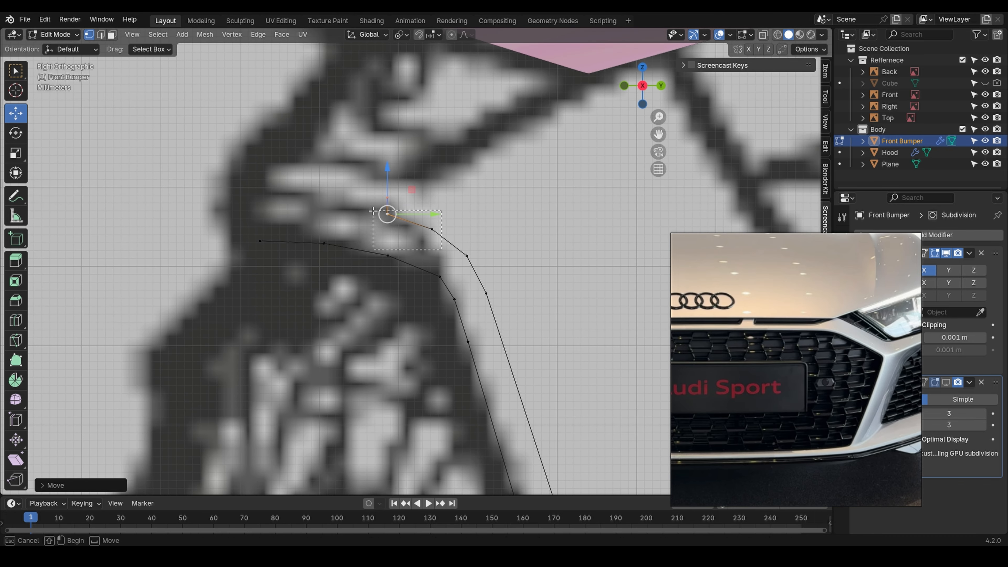
# - Deselect the outer of these three vertices and shift the remaining two forward about 0.008 m along Y
pyautogui.press('g')
pyautogui.press('y')
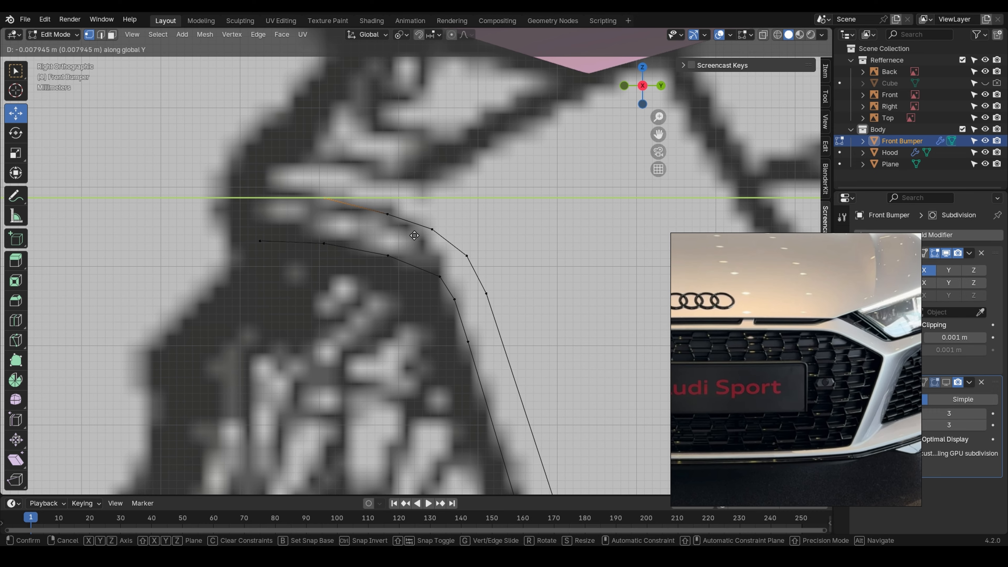
pyautogui.click(413, 236)
# - Select only the upper edge's centre-line vertex and shift it forward along Y to complete the curve in side view
pyautogui.press('KP_1')
pyautogui.scroll(3, 346, 188)
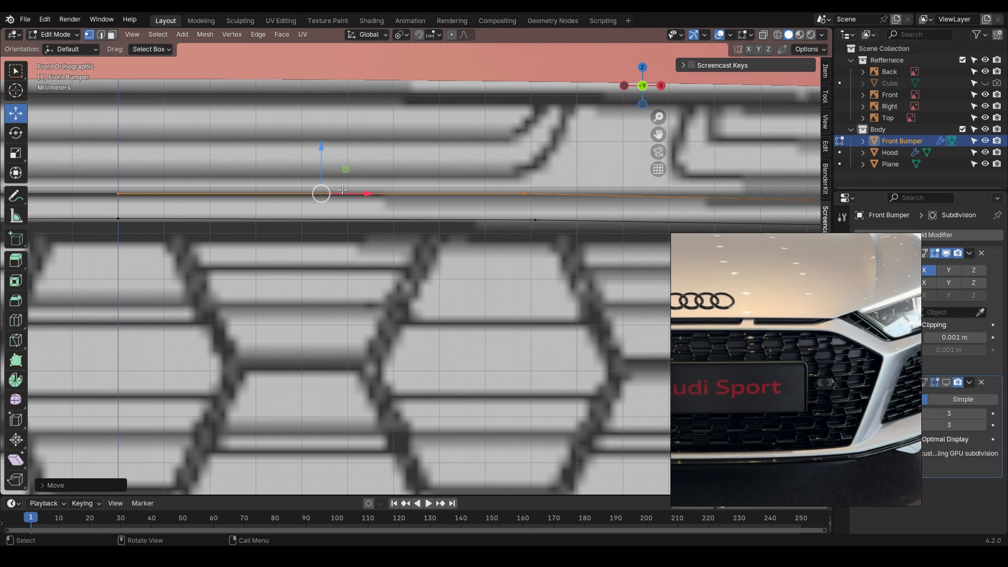
pyautogui.click(345, 188)
pyautogui.press('KP_3')
pyautogui.scroll(3, 216, 204)
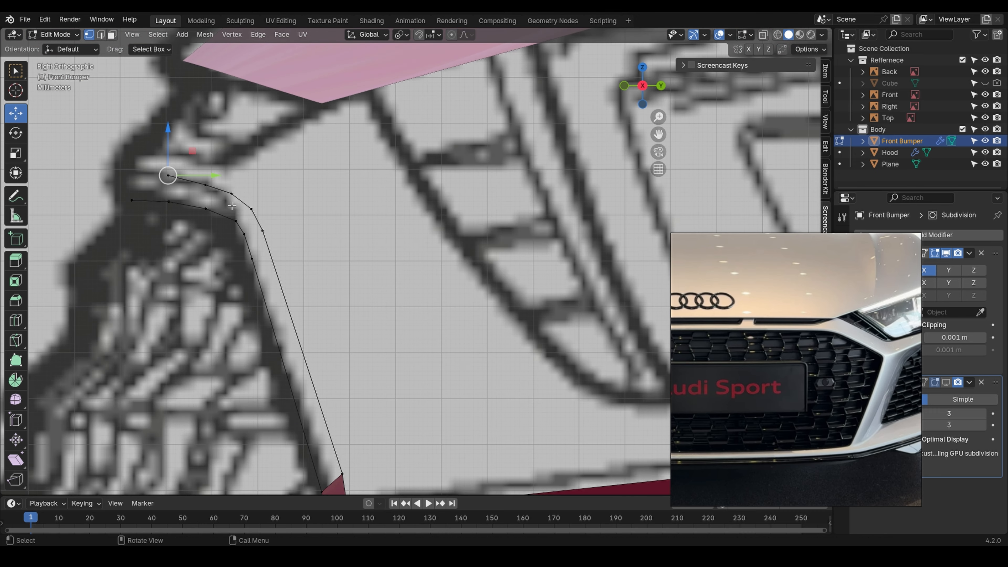
pyautogui.press('g')
pyautogui.press('y')
pyautogui.click(196, 203)
# - Fill the gap between the trim's upper and lower edges with faces from the grille corner to the centre line
pyautogui.moveTo(195, 203); pyautogui.dragTo(430, 276, button='middle')
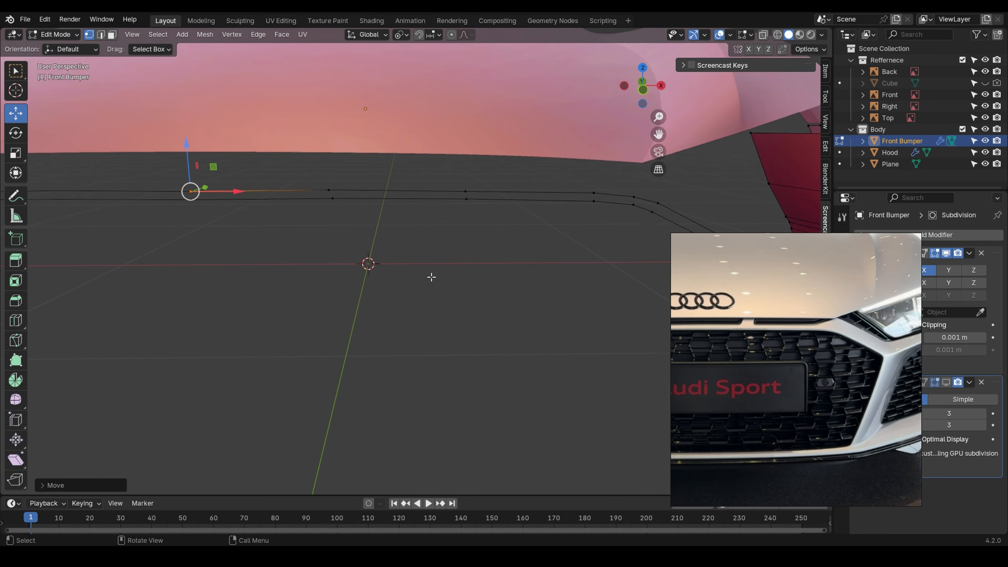
pyautogui.scroll(-1, 432, 275)
pyautogui.keyDown('shift'); pyautogui.moveTo(518, 259); pyautogui.dragTo(281, 258, button='middle'); pyautogui.keyUp('shift')
pyautogui.click(495, 273)
pyautogui.press('f')
pyautogui.press('f')
pyautogui.press('f')
pyautogui.press('f')
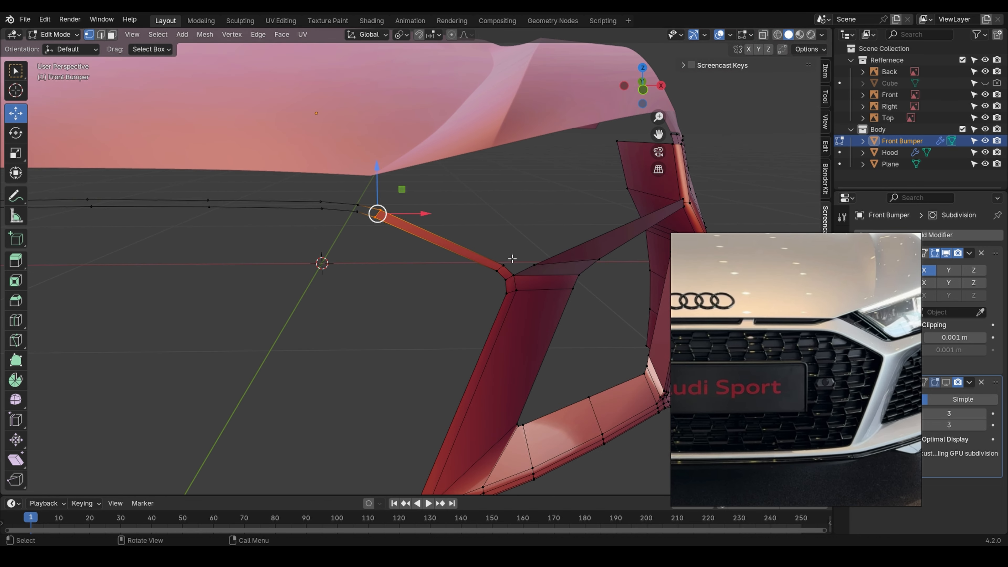
pyautogui.moveTo(495, 254); pyautogui.dragTo(467, 299, button='middle')
pyautogui.press('f')
pyautogui.press('f')
pyautogui.click(372, 219)
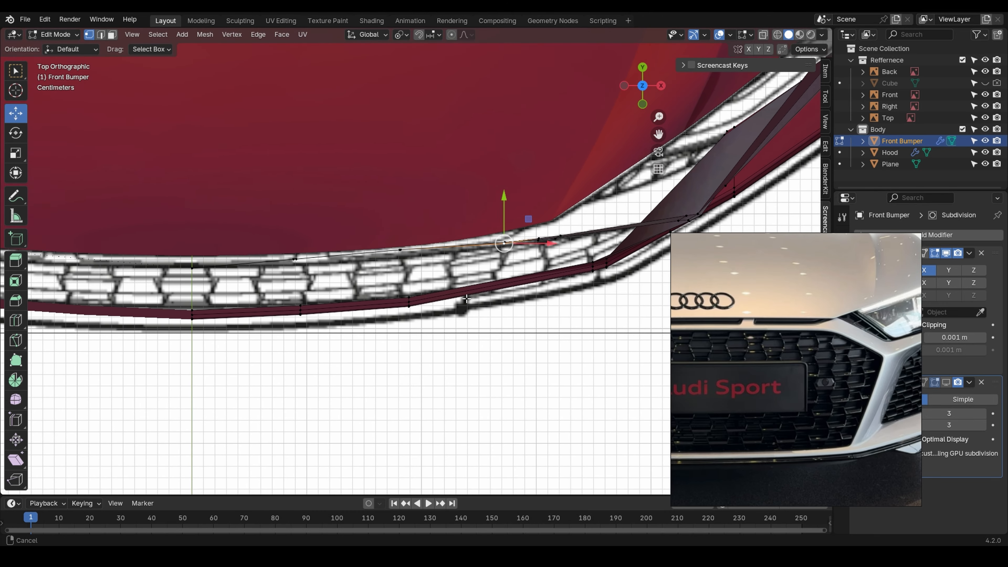
# - In top view with X-ray on, select the first two vertex pairs beside the centre line and shift them slightly forward along Y
pyautogui.scroll(-1, 297, 272)
pyautogui.scroll(2, 292, 270)
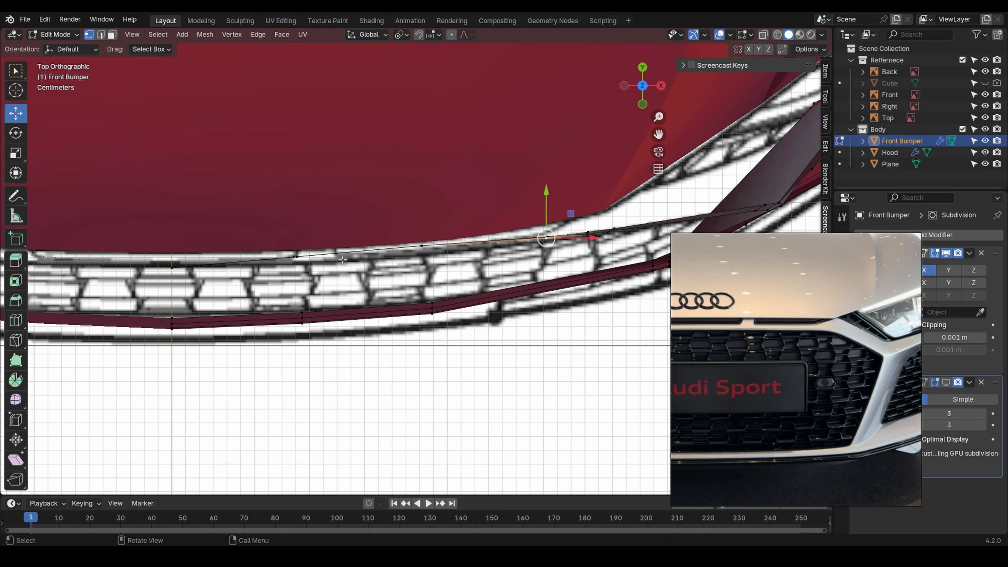
pyautogui.moveTo(256, 223); pyautogui.dragTo(490, 303)
pyautogui.moveTo(274, 204); pyautogui.dragTo(484, 255)
pyautogui.hotkey('alt', 'z')
pyautogui.scroll(2, 460, 268)
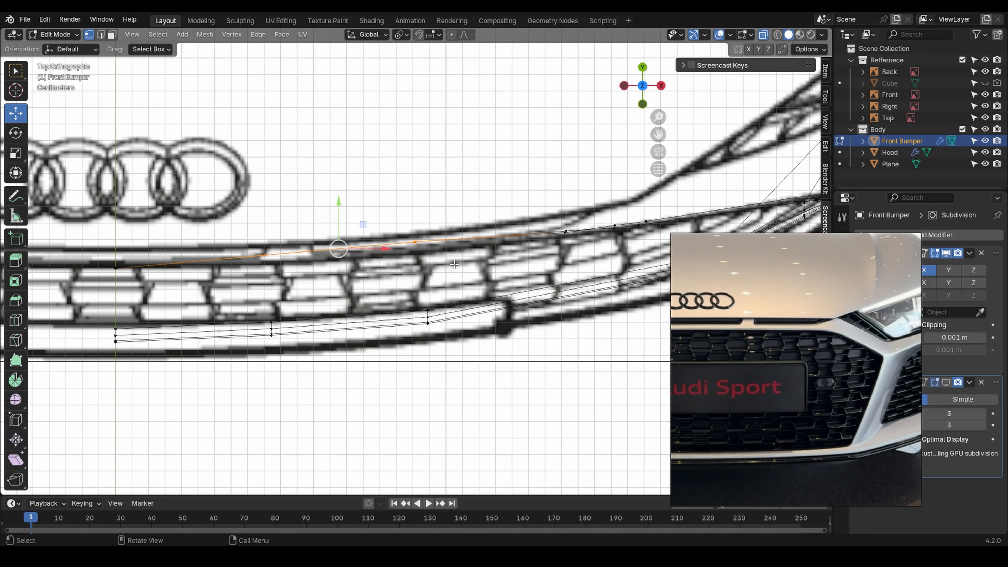
pyautogui.press('g')
pyautogui.press('y')
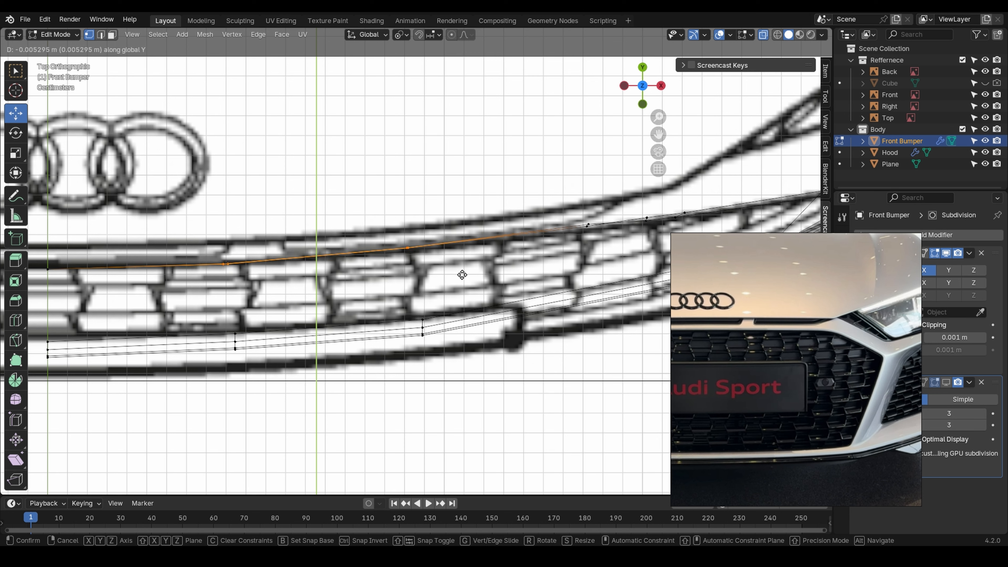
pyautogui.click(465, 269)
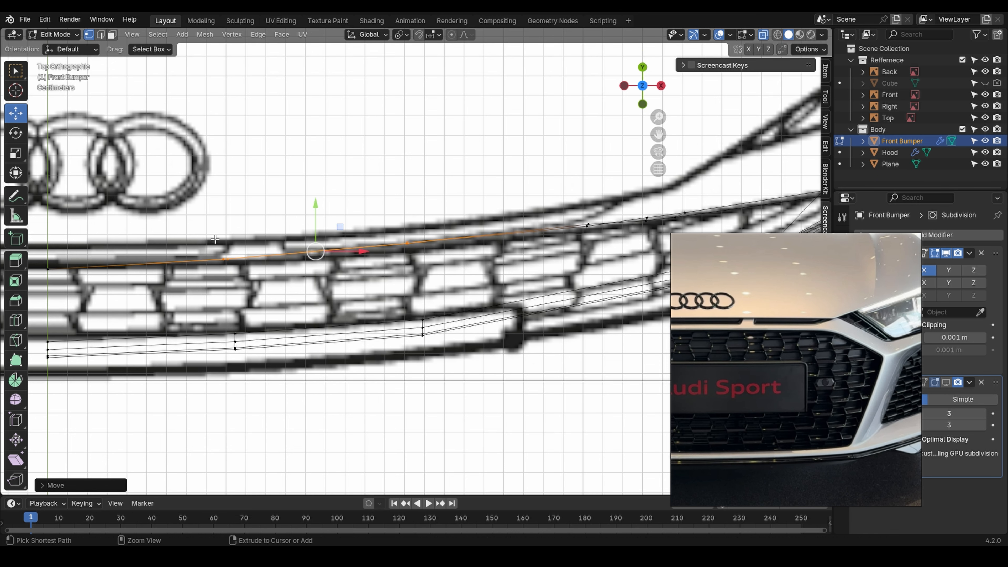
# - Deselect the pair nearest the centre line and shift the second vertex pair forward about 0.0026 m along Y
pyautogui.keyDown('ctrl'); pyautogui.moveTo(207, 236); pyautogui.dragTo(256, 281); pyautogui.keyUp('ctrl')
pyautogui.press('g')
pyautogui.press('y')
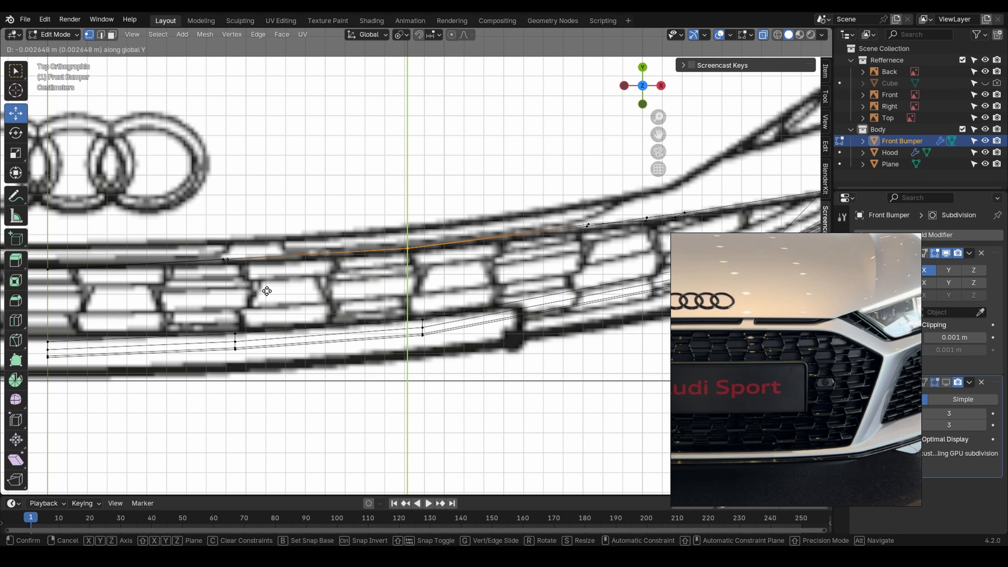
pyautogui.click(266, 291)
# - Select the trim's centre-line vertices and shift them backward about 0.0032 m along Y to match the top blueprint
pyautogui.keyDown('shift'); pyautogui.moveTo(329, 261); pyautogui.dragTo(420, 260, button='middle'); pyautogui.keyUp('shift')
pyautogui.click(138, 268)
pyautogui.press('g')
pyautogui.press('y')
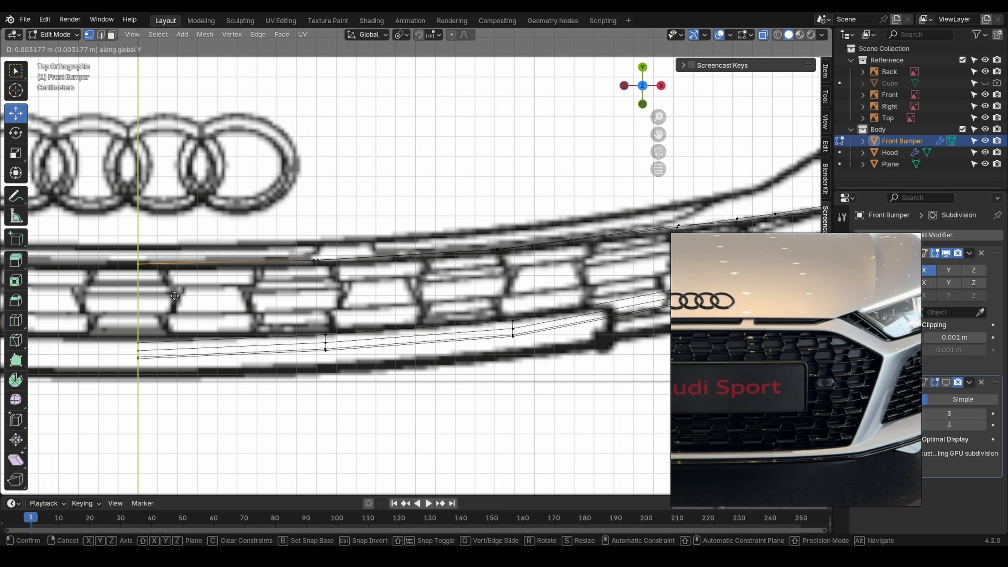
pyautogui.click(174, 296)
# - Select the third vertex pair out from the centre line and shift it slightly along Y toward the top blueprint's line
pyautogui.keyDown('shift'); pyautogui.moveTo(521, 260); pyautogui.dragTo(422, 274, button='middle'); pyautogui.keyUp('shift')
pyautogui.moveTo(557, 228); pyautogui.dragTo(598, 254)
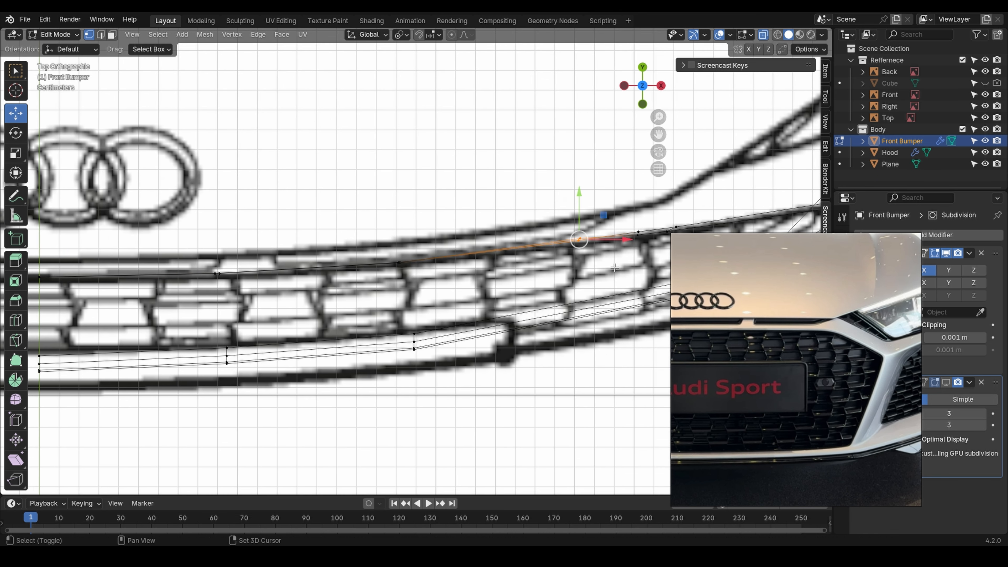
pyautogui.keyDown('shift'); pyautogui.moveTo(592, 254); pyautogui.dragTo(498, 175, button='middle'); pyautogui.keyUp('shift')
pyautogui.click(502, 246)
pyautogui.moveTo(469, 274); pyautogui.dragTo(495, 305, button='middle')
pyautogui.press('g')
pyautogui.press('y')
pyautogui.click(598, 278)
# - Fine-tune the third vertex pair's Y position against the top blueprint
pyautogui.click(503, 238)
pyautogui.press('`')
pyautogui.click(525, 246)
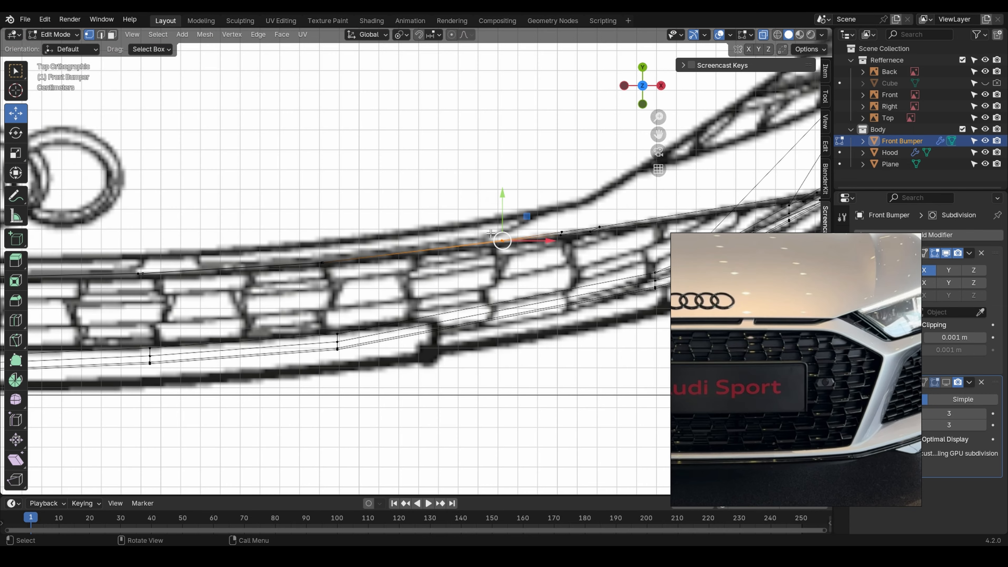
pyautogui.scroll(3, 502, 240)
pyautogui.press('g')
pyautogui.press('y')
pyautogui.click(509, 239)
# - In side view, raise the second vertex pair out from the centre line slightly along Z to smooth the trim's curve
pyautogui.keyDown('shift'); pyautogui.moveTo(577, 239); pyautogui.dragTo(407, 263, button='middle'); pyautogui.keyUp('shift')
pyautogui.press('`')
pyautogui.click(592, 238)
pyautogui.scroll(2, 330, 243)
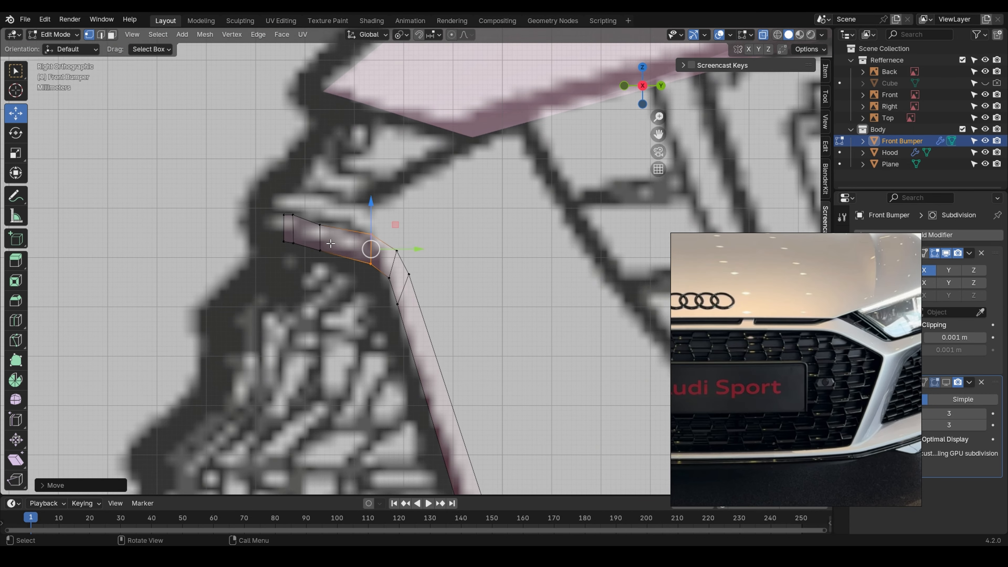
pyautogui.scroll(-2, 330, 243)
pyautogui.press('g')
pyautogui.press('z')
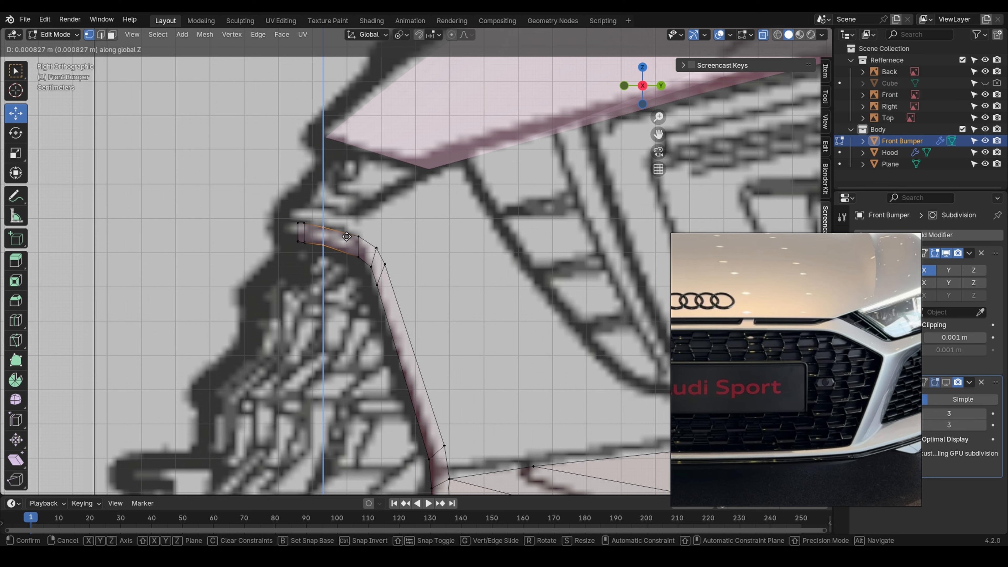
pyautogui.click(348, 234)
# - In front view, lower the bottom vertex of the fourth pair out from the centre line slightly along Z to follow the grille outline
pyautogui.click(358, 257)
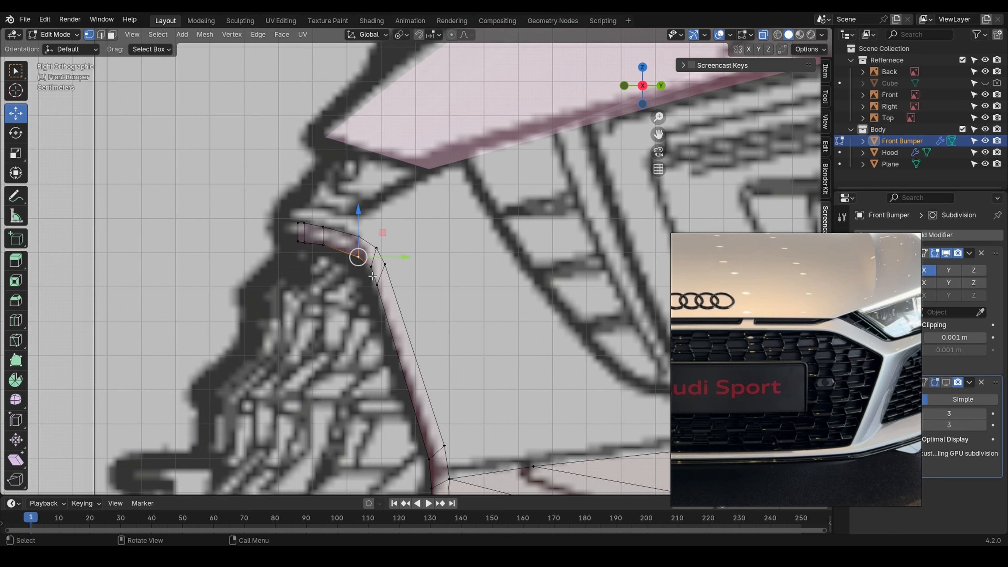
pyautogui.scroll(4, 373, 275)
pyautogui.press('`')
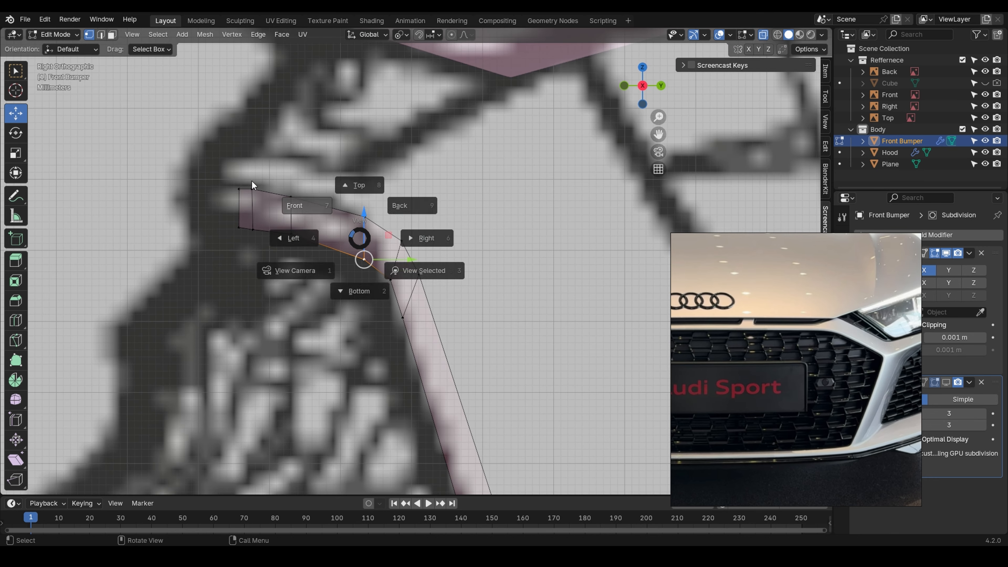
pyautogui.click(252, 184)
pyautogui.scroll(-4, 388, 245)
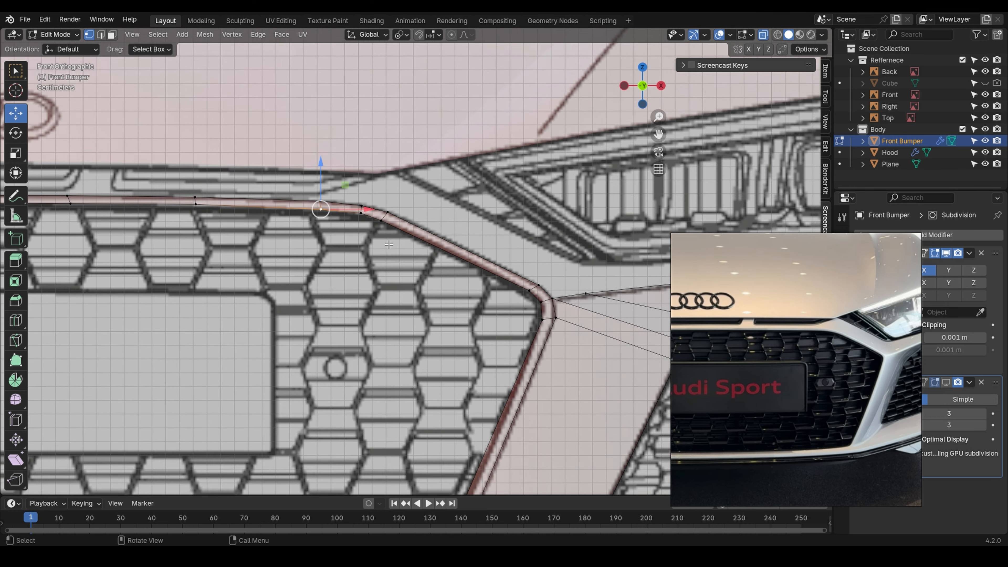
pyautogui.scroll(2, 389, 245)
pyautogui.keyDown('shift'); pyautogui.moveTo(389, 230); pyautogui.dragTo(456, 253, button='middle'); pyautogui.keyUp('shift')
pyautogui.click(410, 207)
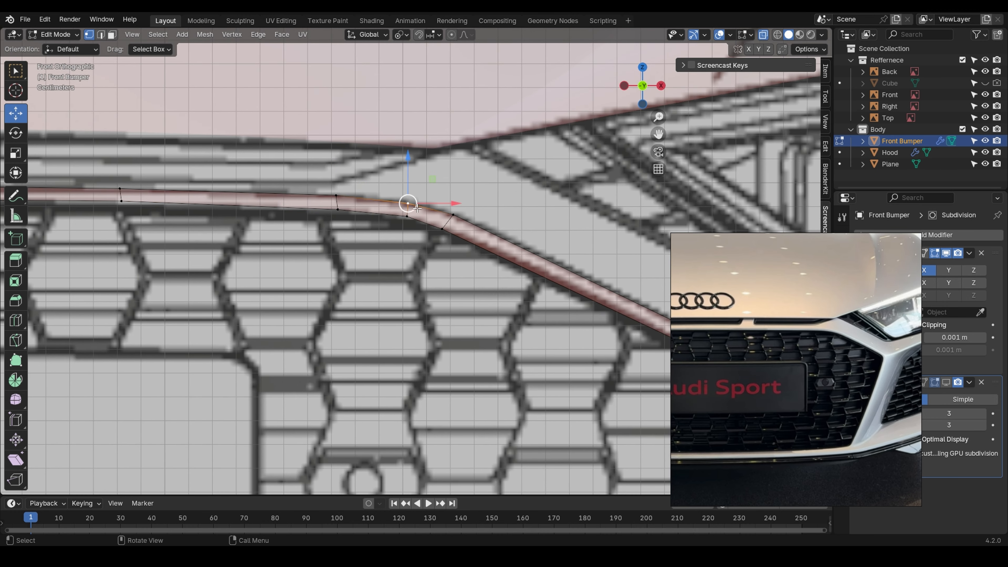
pyautogui.scroll(2, 413, 210)
pyautogui.press('g')
pyautogui.press('z')
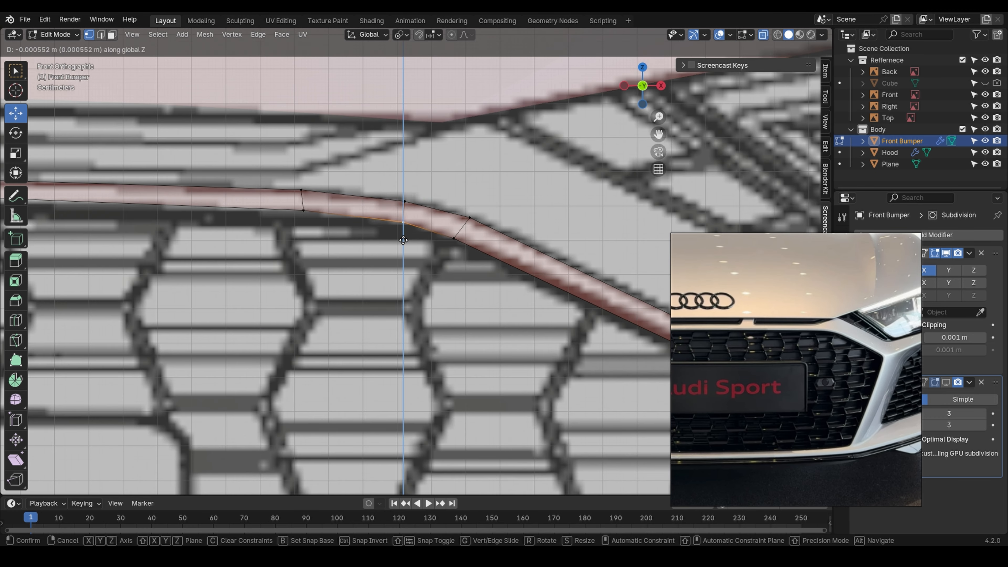
pyautogui.keyDown('shift'); pyautogui.click(405, 245); pyautogui.keyUp('shift')
pyautogui.press('g')
pyautogui.press('z')
pyautogui.rightClick(409, 191)
# - Adjust the upper vertex of the fourth pair slightly along Z against the front blueprint
pyautogui.click(409, 199)
pyautogui.press('g')
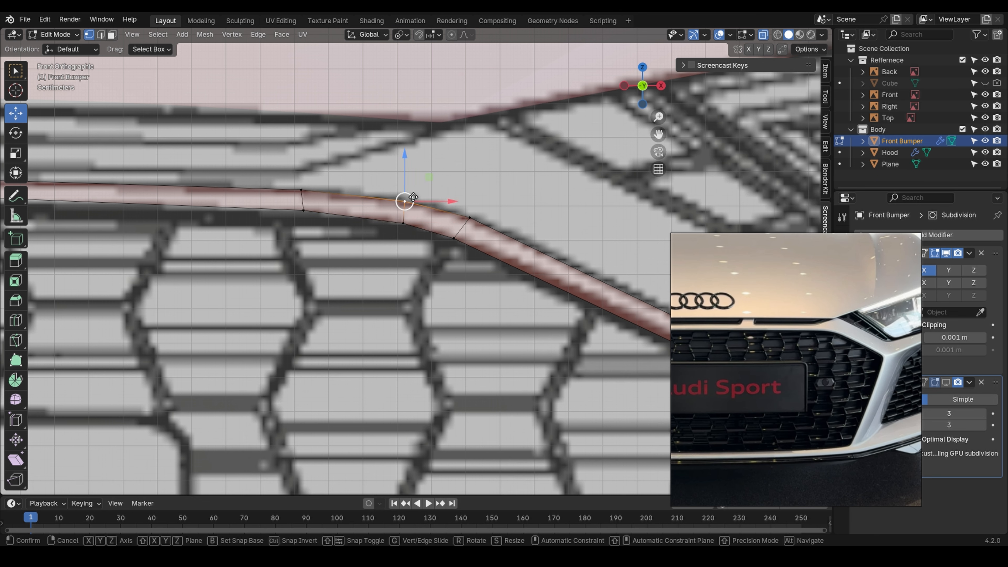
pyautogui.press('z')
pyautogui.click(414, 196)
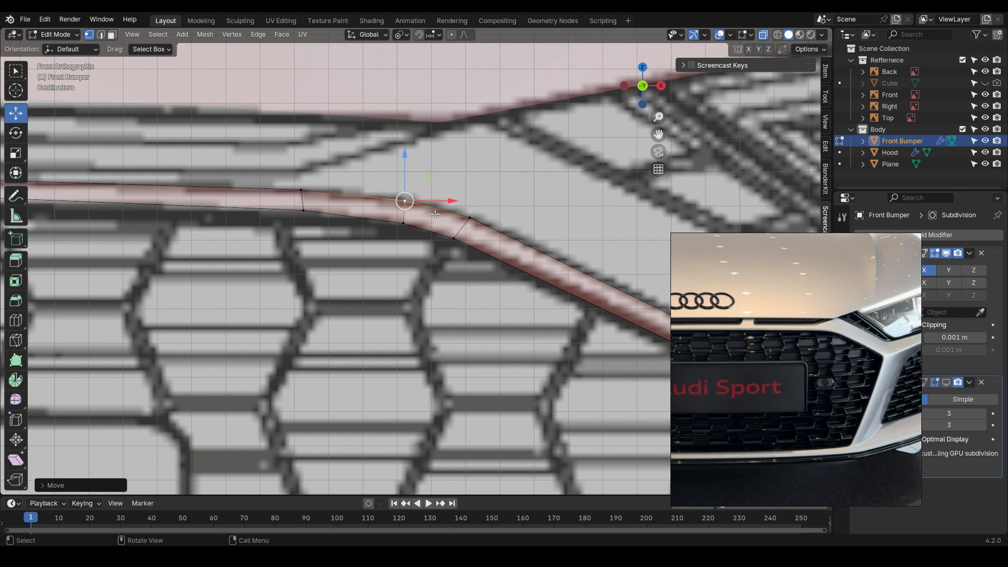
# - Edge-slide the fourth vertex pair slightly along the trim toward the centre line
pyautogui.keyDown('shift'); pyautogui.click(411, 229); pyautogui.keyUp('shift')
pyautogui.press('g')
pyautogui.press('g')
pyautogui.click(417, 232)
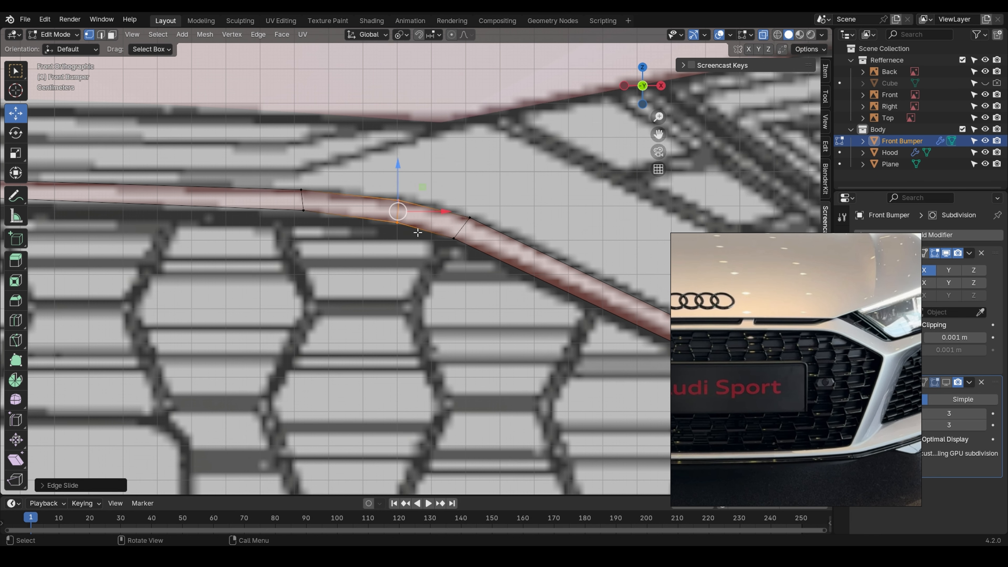
# - In side view, select the trim's two innermost vertex pairs at the centre line and shift them slightly
pyautogui.press('KP_3')
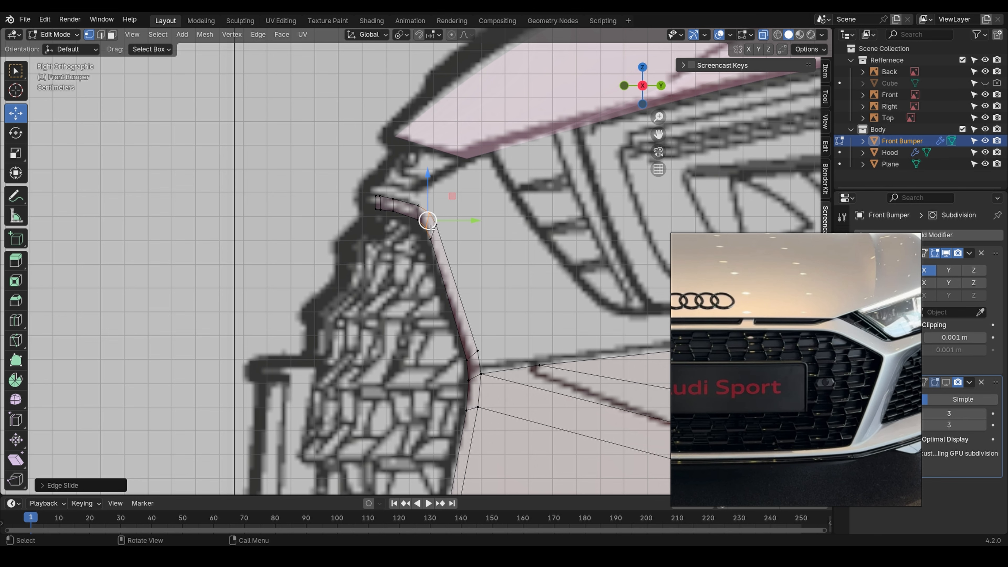
pyautogui.scroll(3, 368, 190)
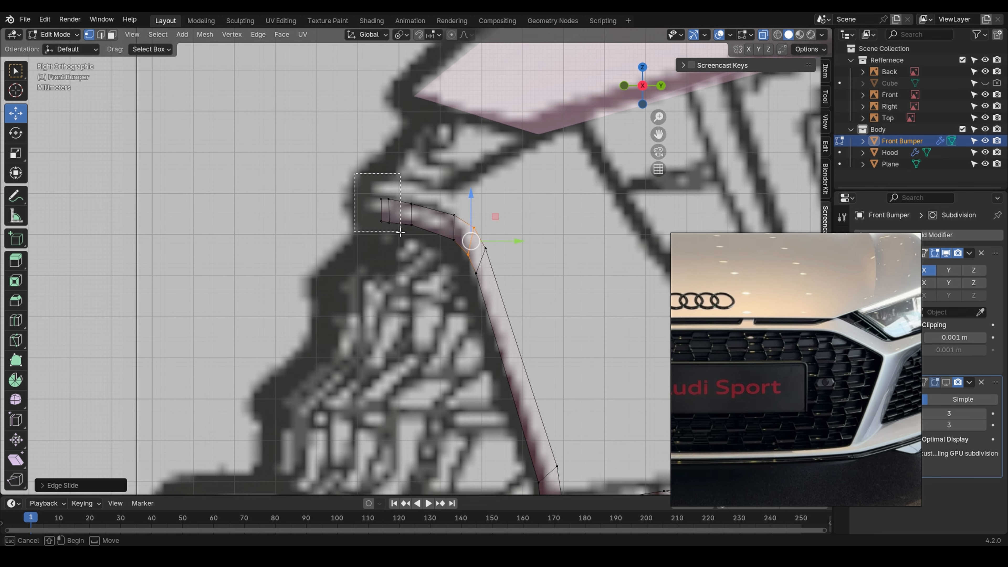
pyautogui.keyDown('alt'); pyautogui.click(384, 209); pyautogui.keyUp('alt')
pyautogui.press('g')
pyautogui.click(400, 238)
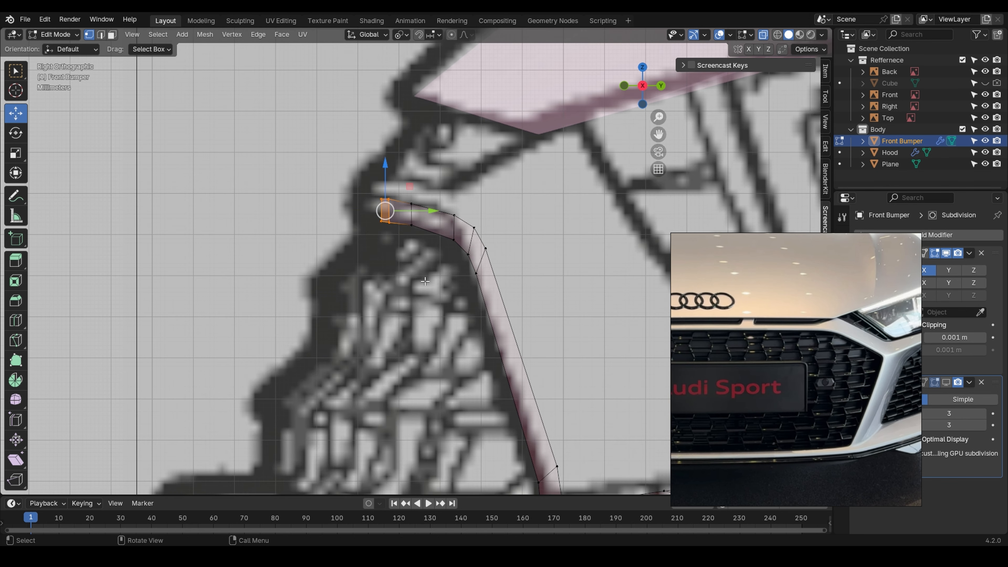
pyautogui.press('KP_7')
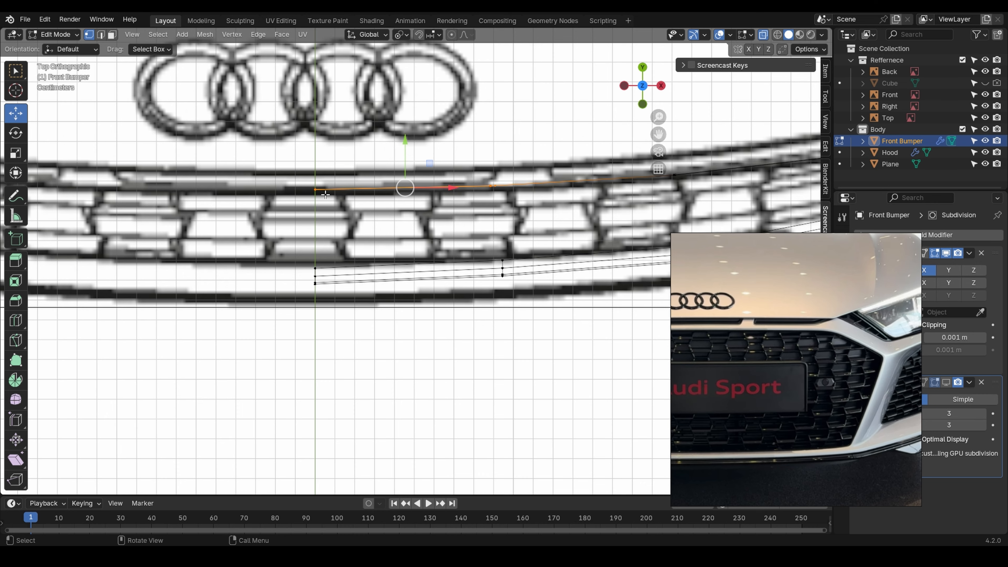
pyautogui.press('KP_3')
pyautogui.scroll(3, 399, 195)
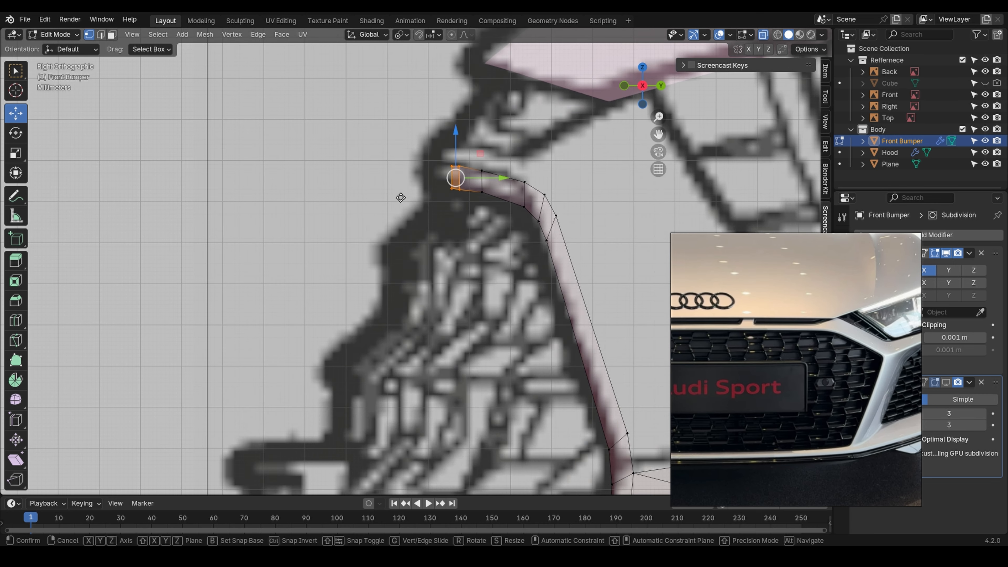
pyautogui.press('g')
pyautogui.click(392, 196)
# - Fine-tune the two innermost vertex pairs along Y against the grille line in the top blueprint
pyautogui.press('KP_7')
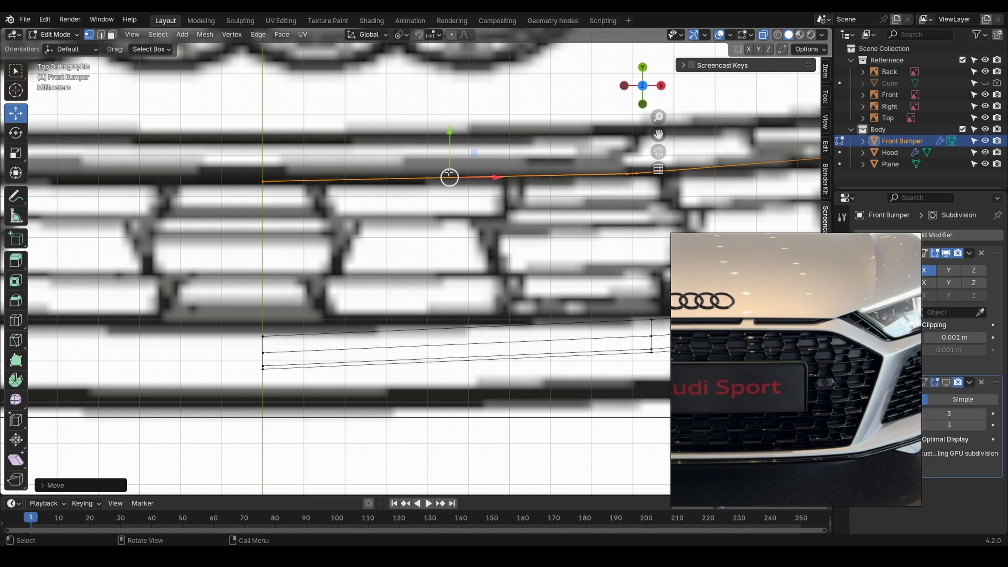
pyautogui.scroll(1, 518, 183)
pyautogui.press('g')
pyautogui.press('y')
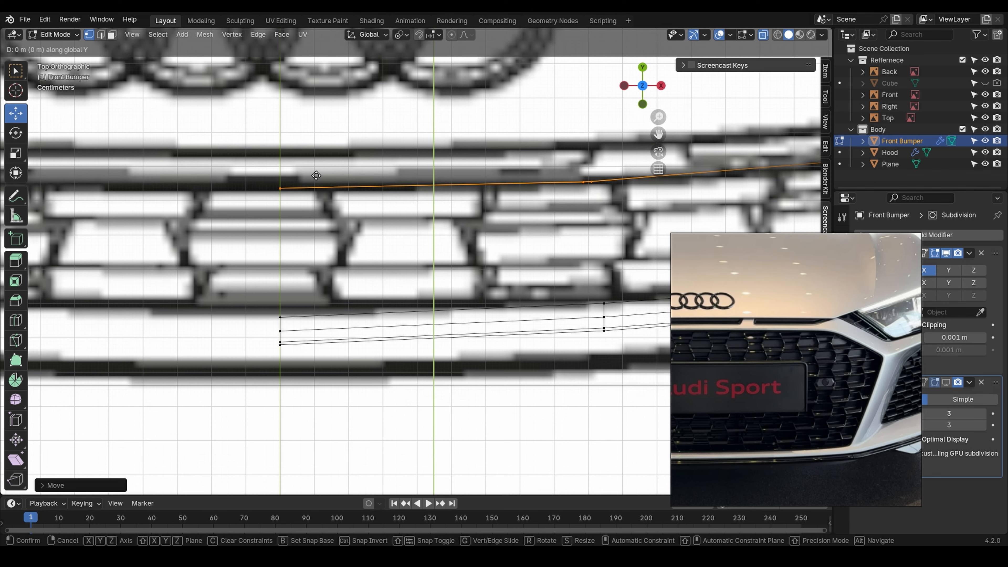
pyautogui.click(369, 182)
# - Select the first vertex pair out from the centre line and adjust its Y position to the top blueprint
pyautogui.keyDown('shift'); pyautogui.moveTo(478, 186); pyautogui.dragTo(455, 192, button='middle'); pyautogui.keyUp('shift')
pyautogui.moveTo(559, 225); pyautogui.dragTo(568, 234)
pyautogui.press('g')
pyautogui.press('y')
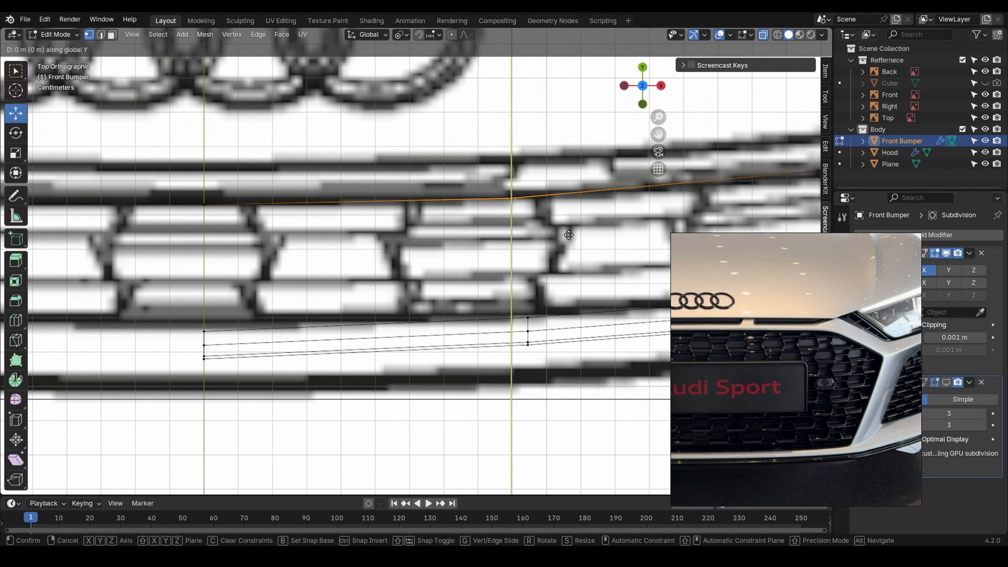
pyautogui.click(569, 236)
# - Select the second vertex pair out from the centre line and align it along Y with the top blueprint
pyautogui.keyDown('shift'); pyautogui.moveTo(569, 235); pyautogui.dragTo(199, 290, button='middle'); pyautogui.keyUp('shift')
pyautogui.moveTo(390, 179); pyautogui.dragTo(473, 262)
pyautogui.press('g')
pyautogui.press('y')
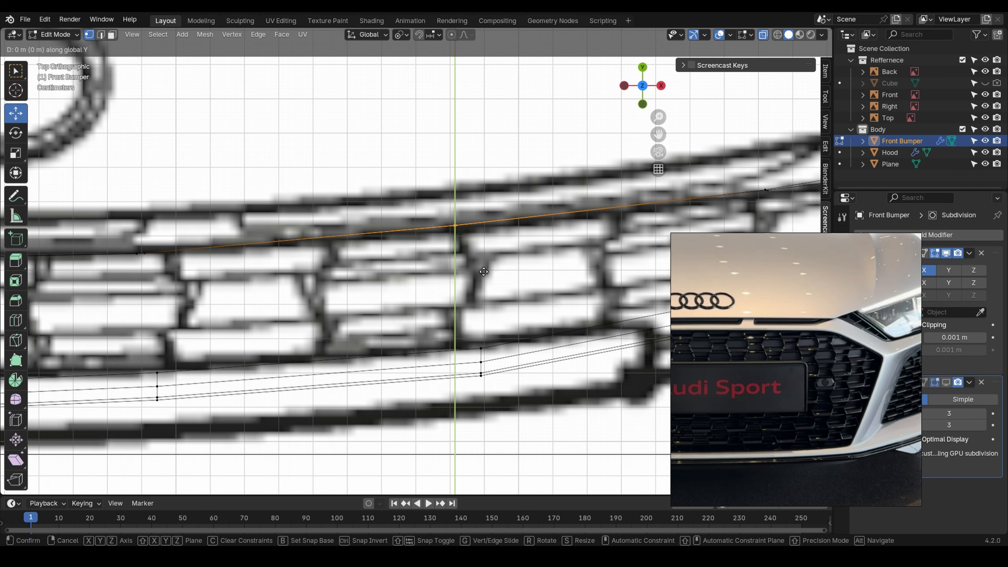
pyautogui.click(492, 334)
# - Align the third vertex pair out from the centre line along Y with the top blueprint
pyautogui.keyDown('shift'); pyautogui.moveTo(682, 212); pyautogui.dragTo(359, 243, button='middle'); pyautogui.keyUp('shift')
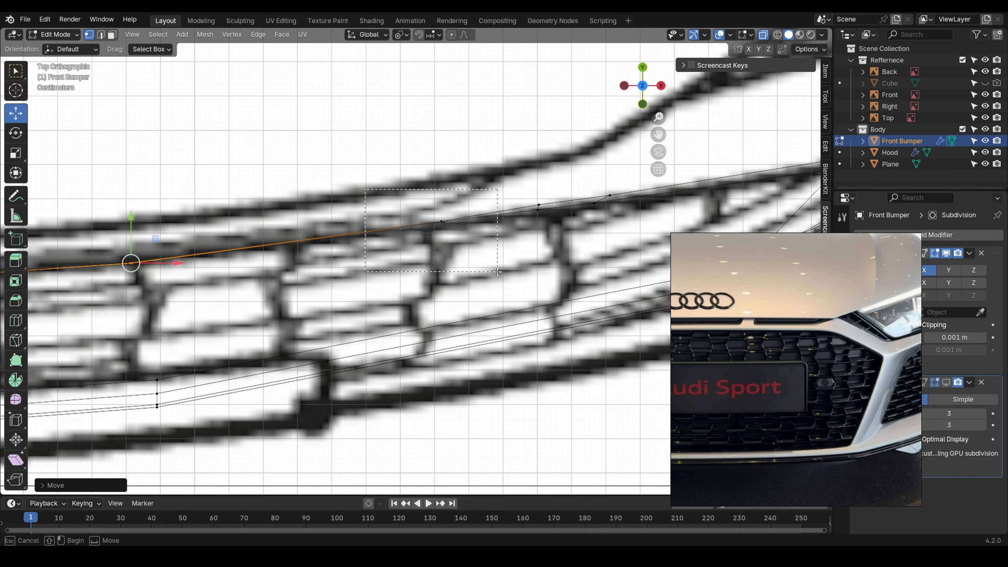
pyautogui.moveTo(497, 271); pyautogui.dragTo(497, 272)
pyautogui.press('g')
pyautogui.press('y')
pyautogui.click(500, 288)
# - Align the fourth vertex pair out from the centre line along Y with the top blueprint
pyautogui.keyDown('shift'); pyautogui.moveTo(536, 253); pyautogui.dragTo(443, 279, button='middle'); pyautogui.keyUp('shift')
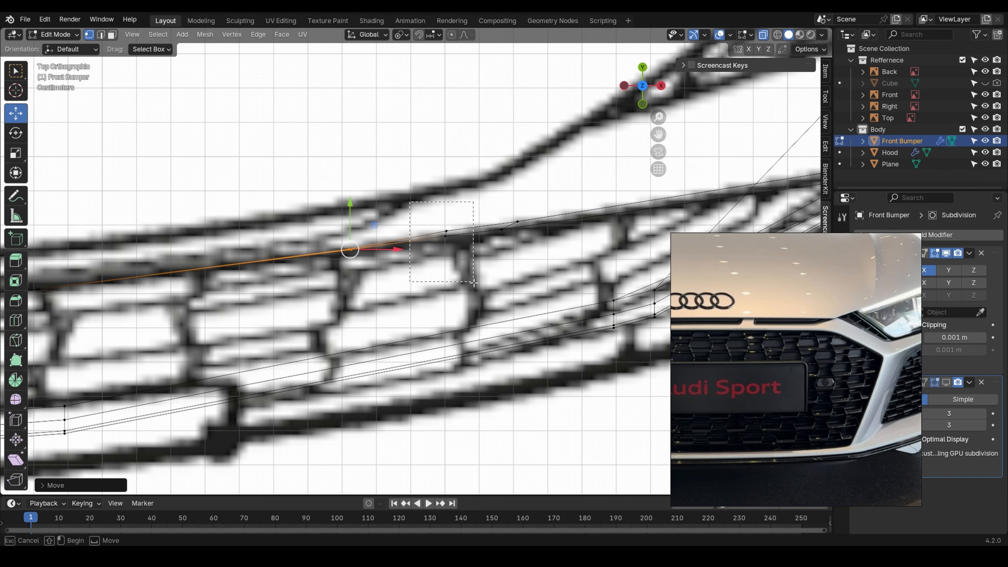
pyautogui.moveTo(474, 282); pyautogui.dragTo(473, 282)
pyautogui.press('g')
pyautogui.press('y')
pyautogui.click(483, 329)
# - Select the fifth vertex pair at the trim's bend and align it along Y with the top blueprint
pyautogui.press('KP_3')
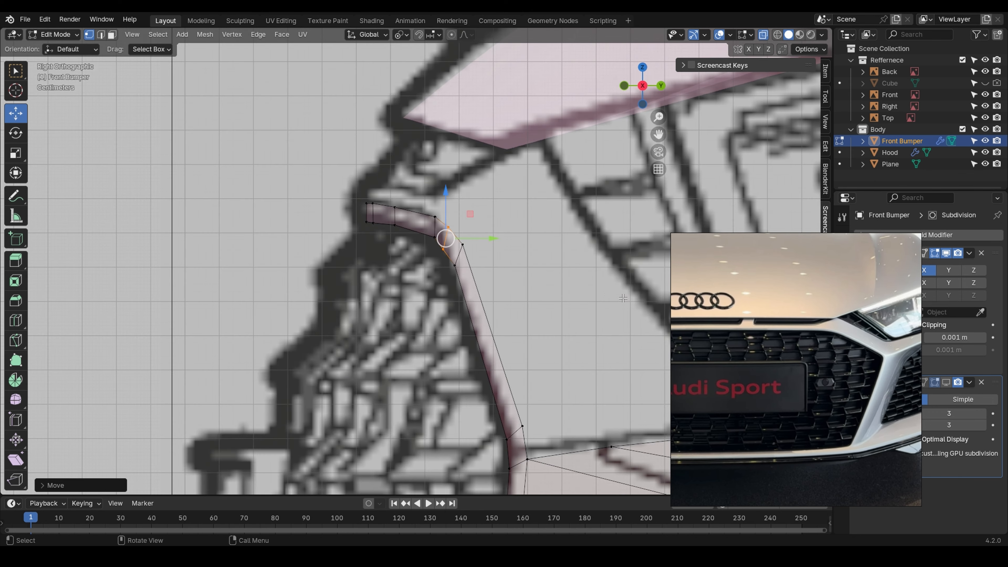
pyautogui.press('KP_7')
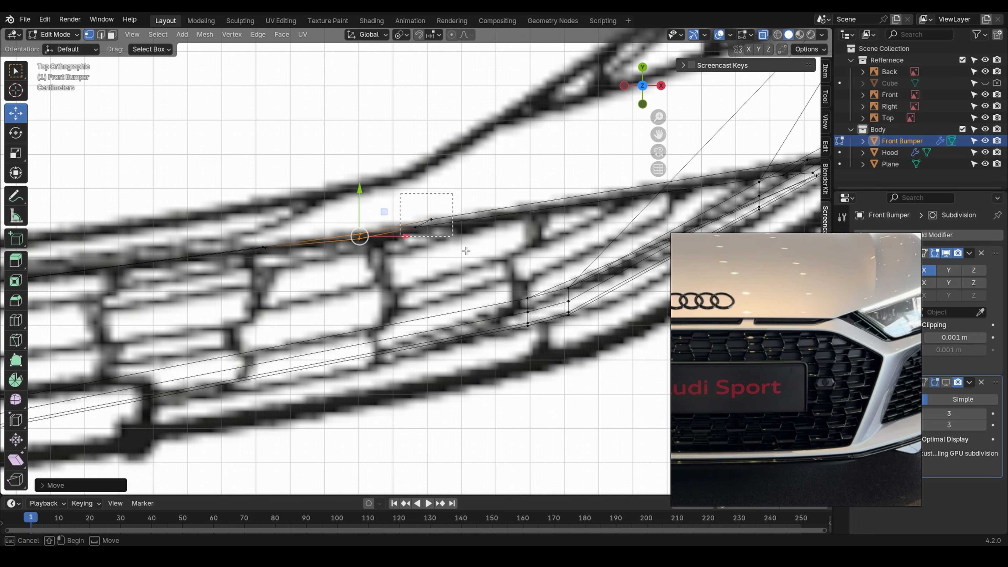
pyautogui.moveTo(466, 250); pyautogui.dragTo(466, 251)
pyautogui.press('g')
pyautogui.press('y')
pyautogui.click(487, 297)
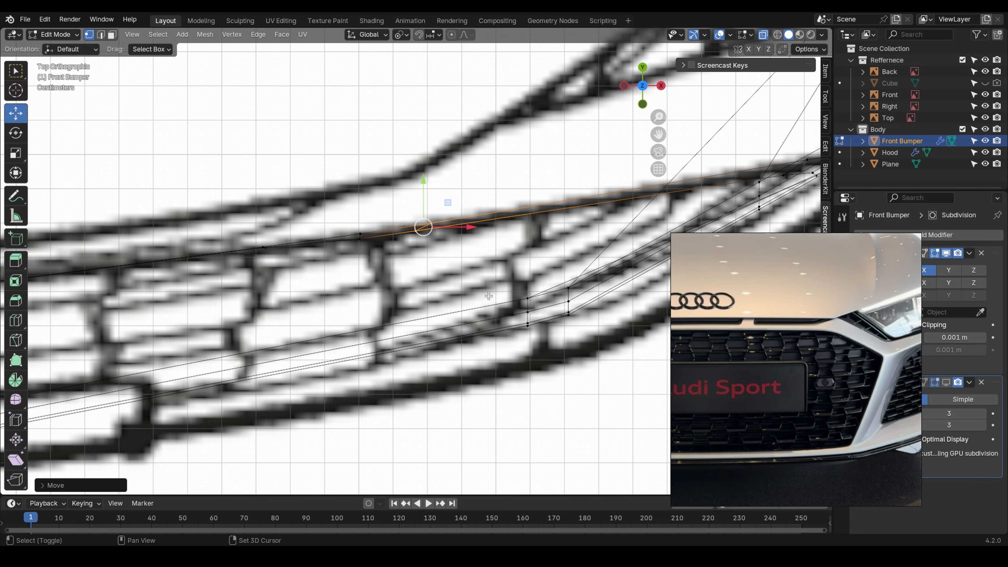
# - Inspect the trim's curve from above and shift the third vertex pair about 0.0005 m forward along Y to smooth it
pyautogui.press('KP_3')
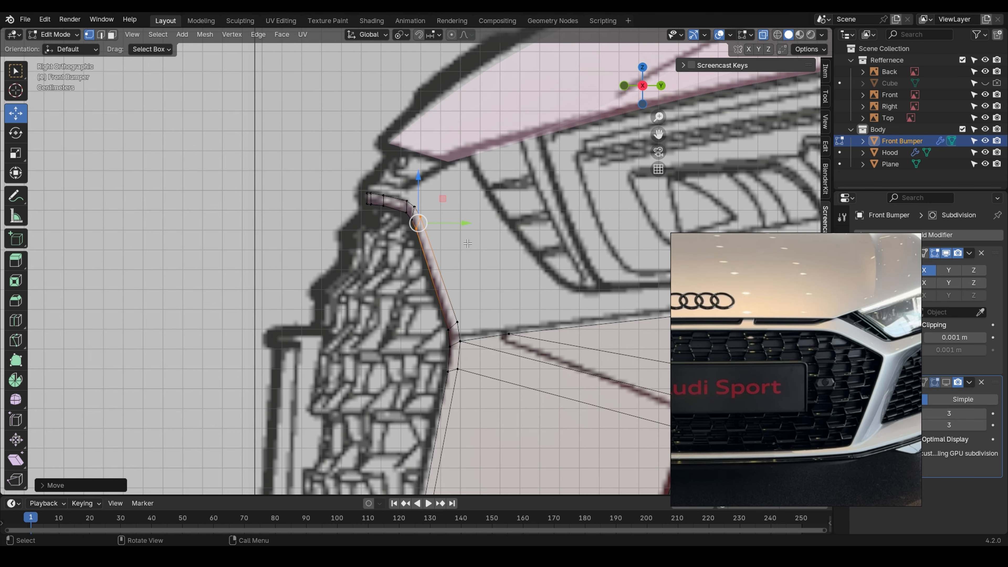
pyautogui.moveTo(467, 243); pyautogui.dragTo(671, 322, button='middle')
pyautogui.keyDown('shift'); pyautogui.moveTo(520, 216); pyautogui.dragTo(407, 254, button='middle'); pyautogui.keyUp('shift')
pyautogui.scroll(2, 464, 223)
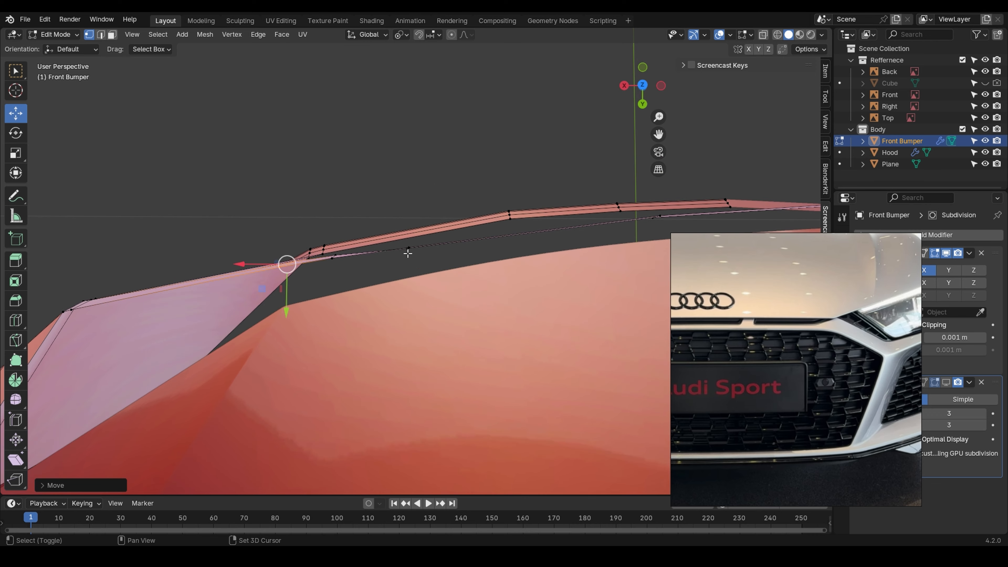
pyautogui.keyDown('alt'); pyautogui.click(397, 249); pyautogui.keyUp('alt')
pyautogui.press('g')
pyautogui.press('y')
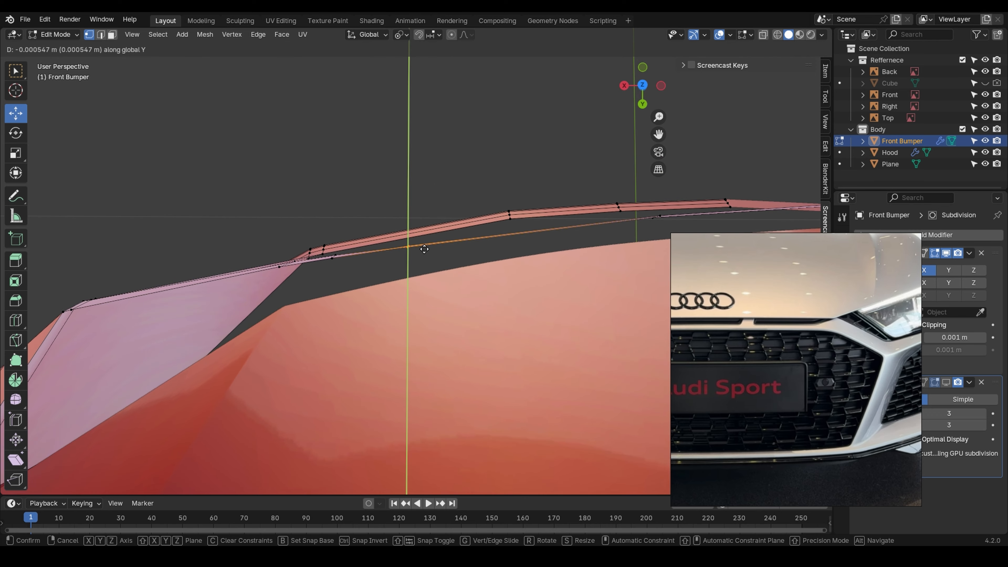
pyautogui.click(424, 248)
pyautogui.moveTo(425, 248); pyautogui.dragTo(513, 252, button='middle')
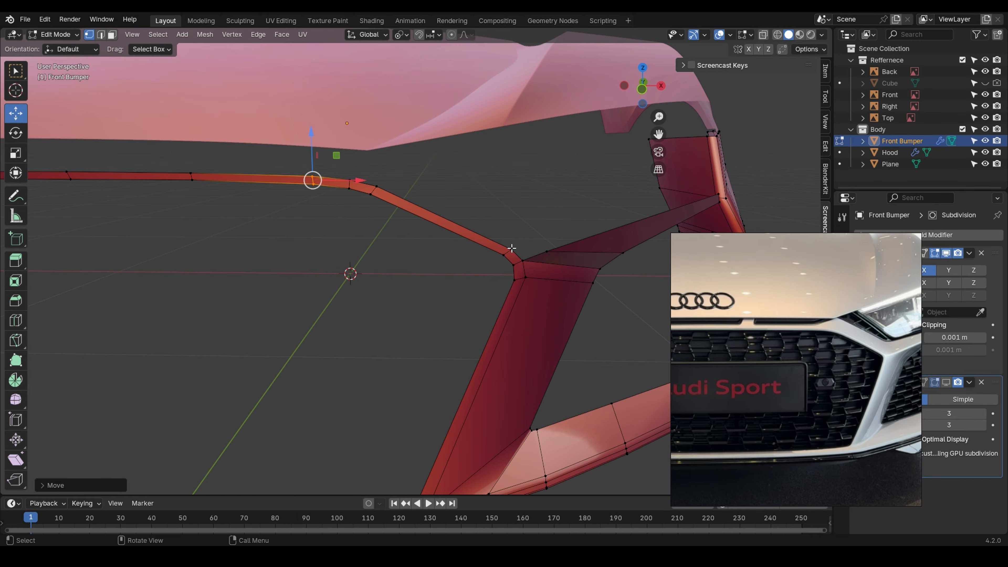
# - In front view, select the upper edge of the panel beneath the headlight and extrude it about 0.01 m upward along Z
pyautogui.click(466, 199)
pyautogui.keyDown('shift'); pyautogui.moveTo(472, 206); pyautogui.dragTo(426, 212, button='middle'); pyautogui.keyUp('shift')
pyautogui.scroll(2, 430, 227)
pyautogui.keyDown('shift'); pyautogui.moveTo(556, 250); pyautogui.dragTo(436, 226, button='middle'); pyautogui.keyUp('shift')
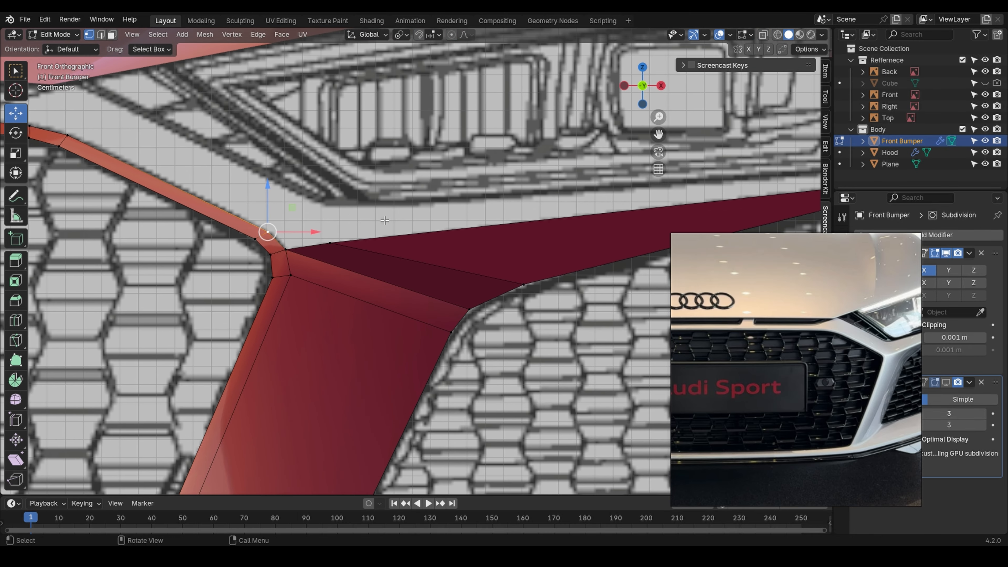
pyautogui.scroll(-2, 431, 227)
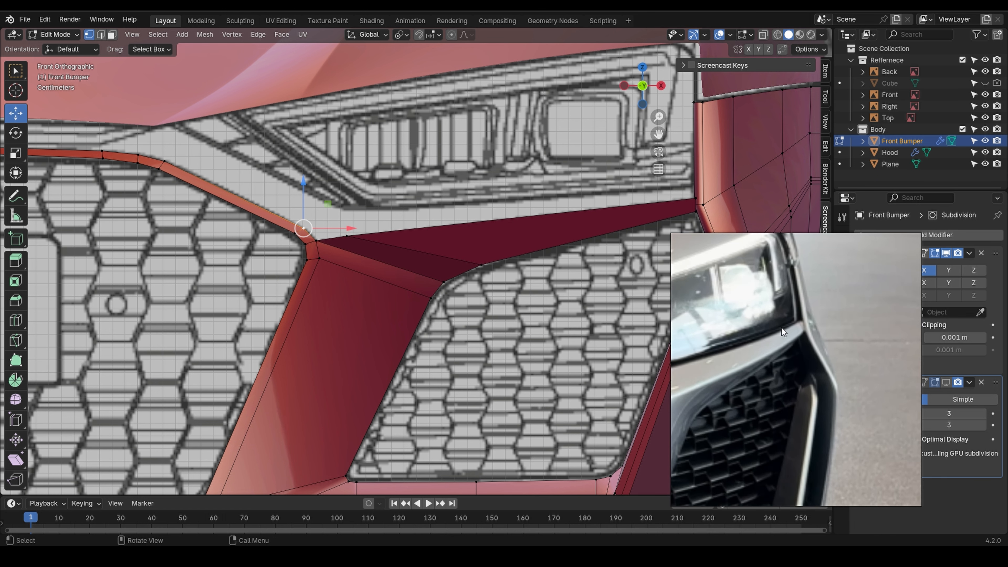
pyautogui.keyDown('shift'); pyautogui.moveTo(352, 235); pyautogui.dragTo(342, 238, button='middle'); pyautogui.keyUp('shift')
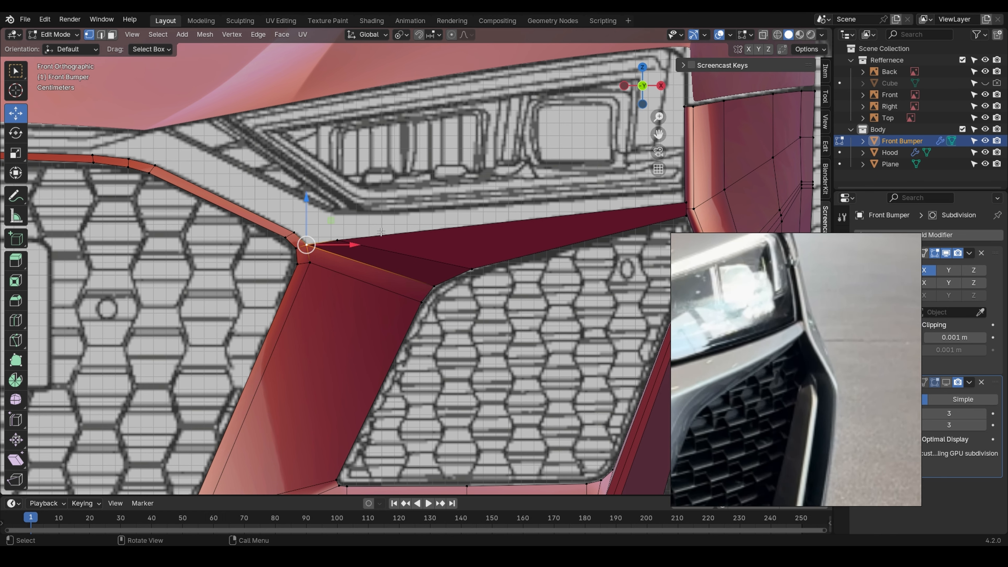
pyautogui.keyDown('shift'); pyautogui.moveTo(358, 233); pyautogui.dragTo(323, 240, button='middle'); pyautogui.keyUp('shift')
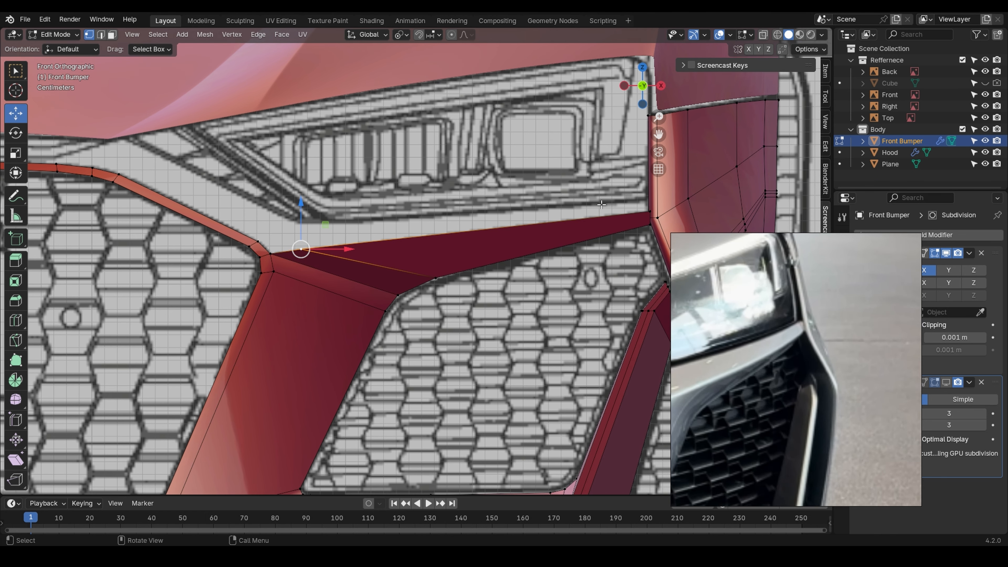
pyautogui.moveTo(619, 213); pyautogui.dragTo(618, 213, button='middle')
pyautogui.press('KP_1')
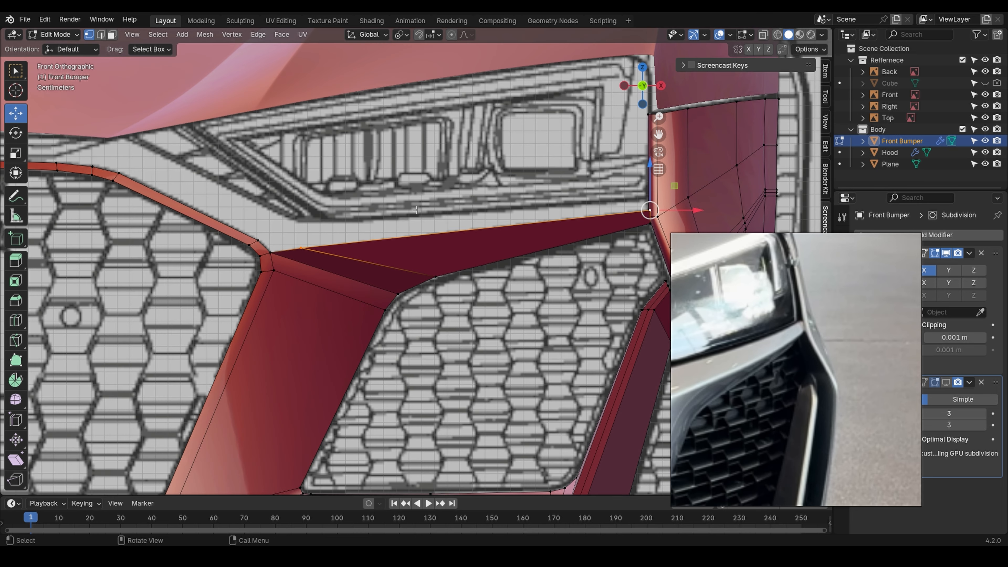
pyautogui.scroll(2, 341, 239)
pyautogui.press('e')
pyautogui.press('z')
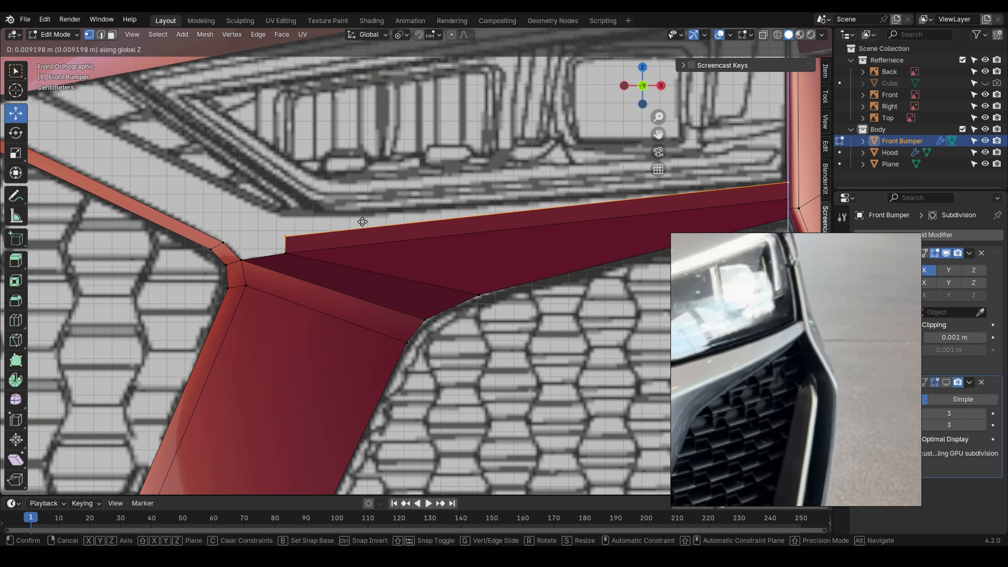
pyautogui.click(533, 218)
# - Scale the extruded edge along Z to about 0.7 so it follows the headlight's lower outline
pyautogui.press('s')
pyautogui.press('z')
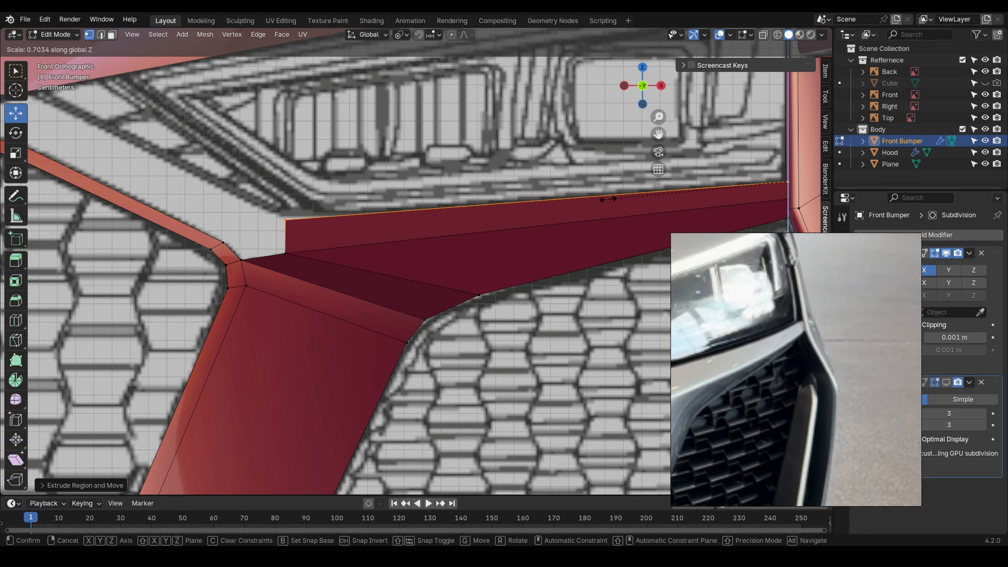
pyautogui.click(616, 197)
pyautogui.scroll(-5, 573, 196)
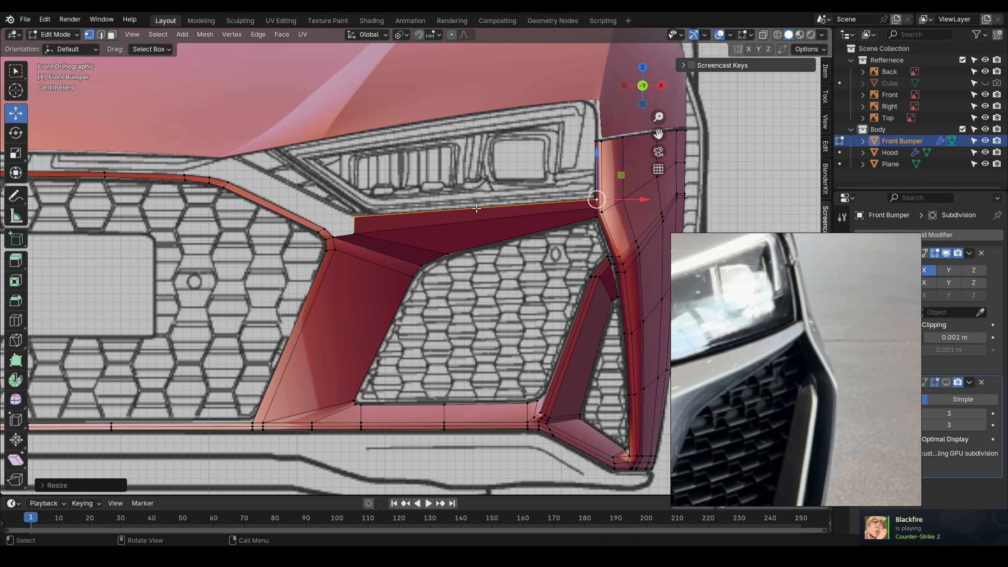
pyautogui.keyDown('alt'); pyautogui.moveTo(476, 209); pyautogui.dragTo(647, 217, button='middle'); pyautogui.keyUp('alt')
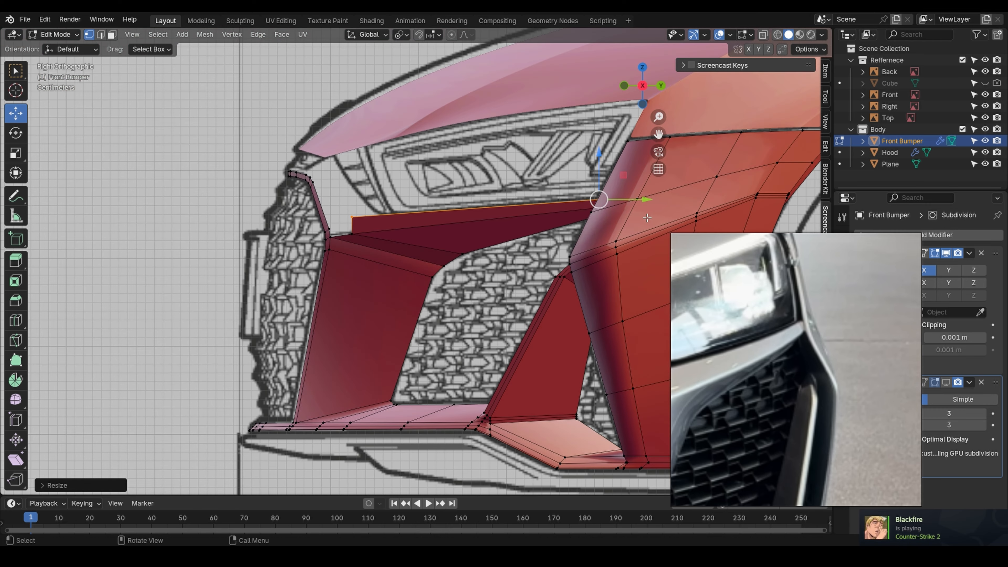
# - Shift the extruded edge beneath the headlight rearward along Y, ending with a move of about 0.013 m
pyautogui.scroll(2, 495, 220)
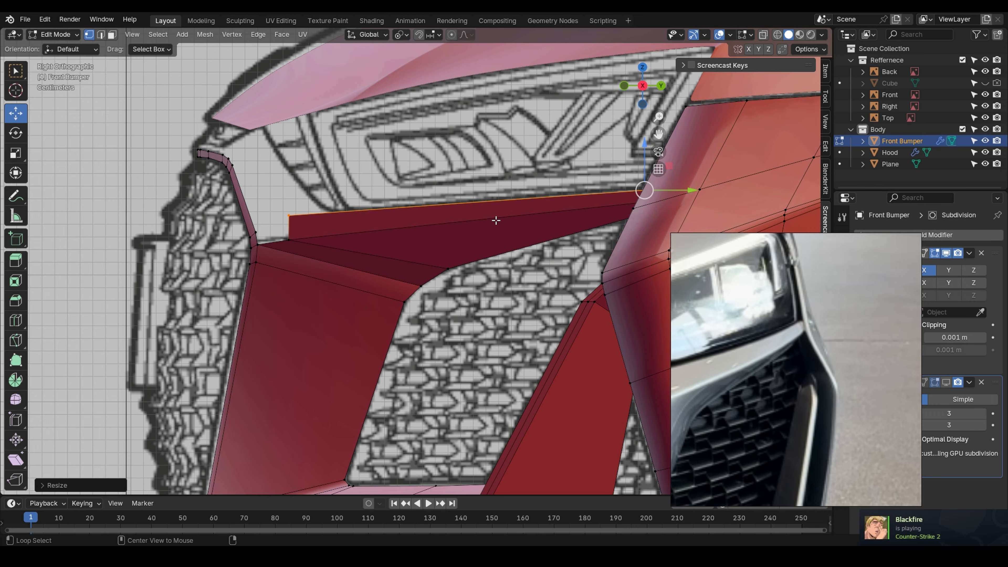
pyautogui.moveTo(496, 220); pyautogui.dragTo(265, 223, button='middle')
pyautogui.press('g')
pyautogui.press('y')
pyautogui.click(479, 207)
pyautogui.press('g')
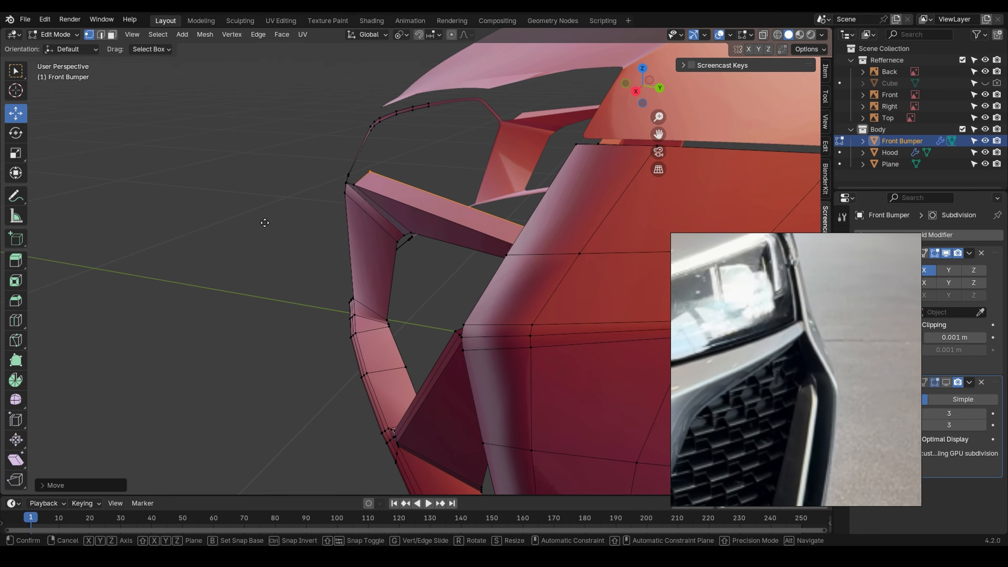
pyautogui.press('y')
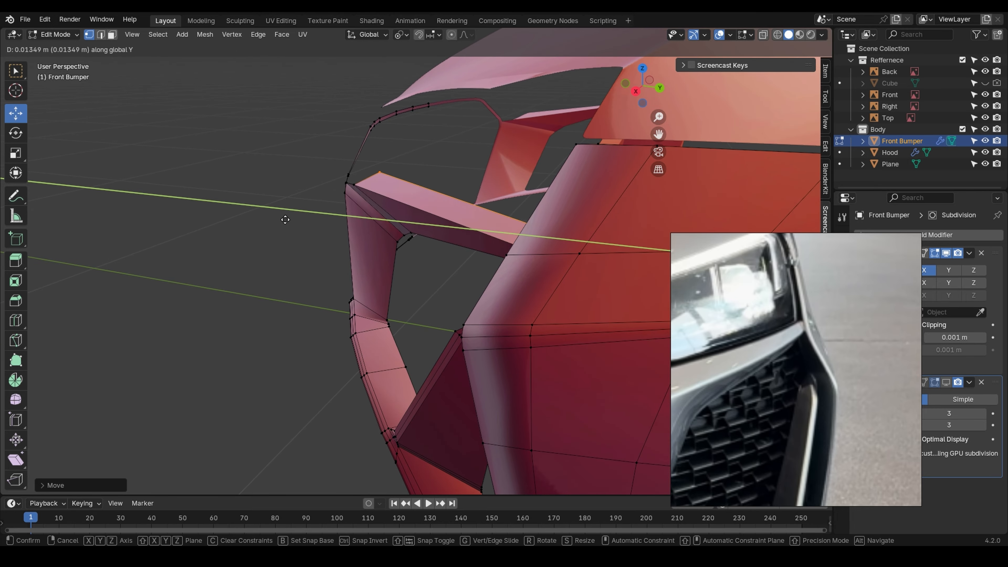
pyautogui.click(285, 219)
# - Move the same edge about 0.021 m forward along Y, and fine-tune its Y position against the bumper's side panel
pyautogui.moveTo(332, 219); pyautogui.dragTo(546, 213, button='middle')
pyautogui.press('KP_1')
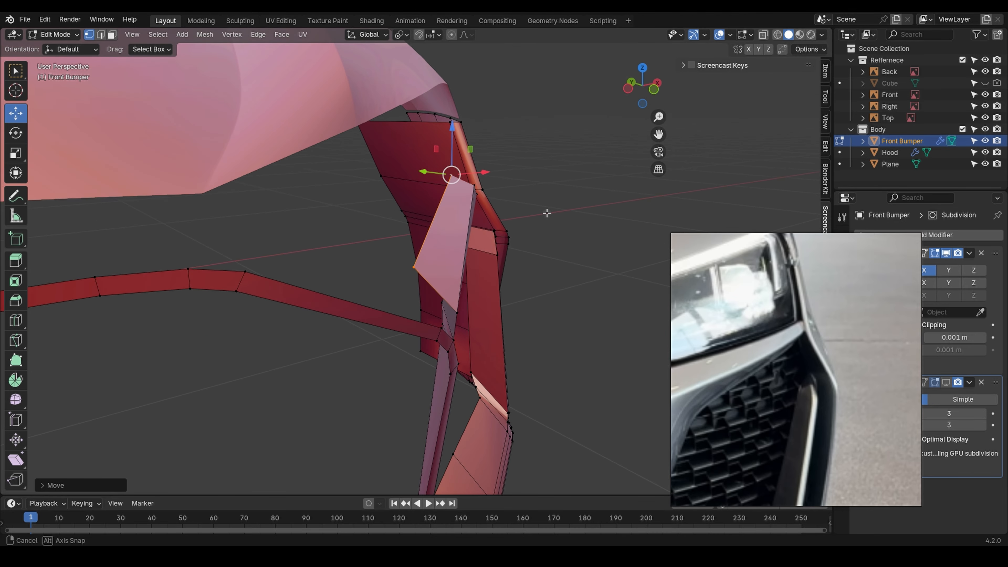
pyautogui.press('g')
pyautogui.press('y')
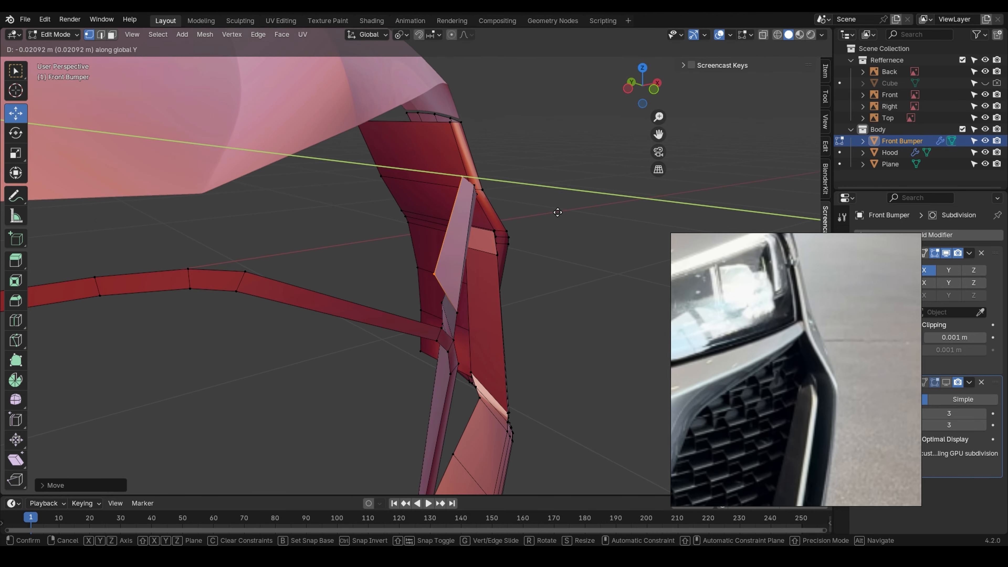
pyautogui.click(557, 211)
pyautogui.moveTo(556, 212); pyautogui.dragTo(420, 204, button='middle')
pyautogui.press('g')
pyautogui.press('y')
pyautogui.click(539, 224)
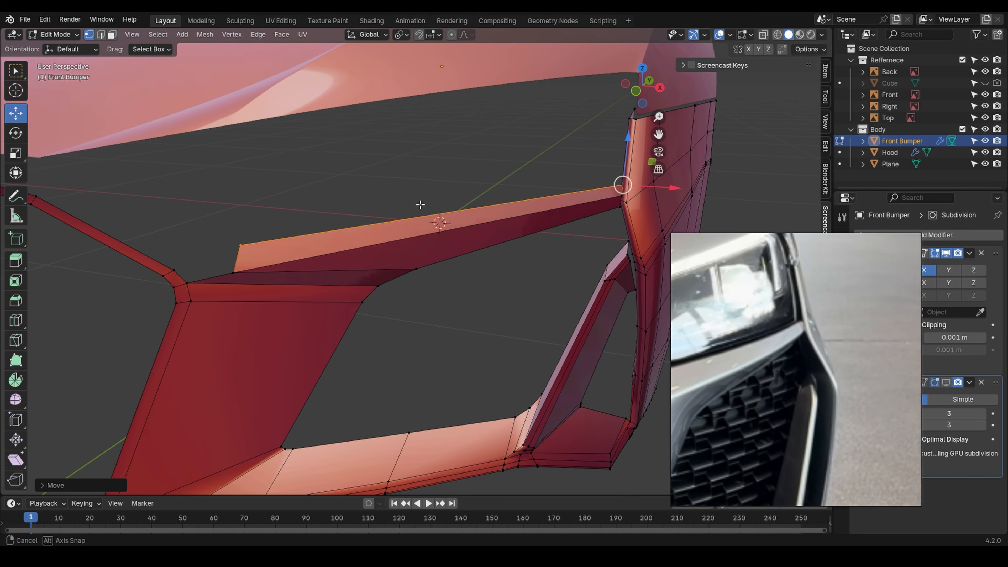
# - Scale the edge beneath the headlight along Y to slope its inner end rearward like the reference photo
pyautogui.moveTo(518, 228); pyautogui.dragTo(529, 227, button='middle')
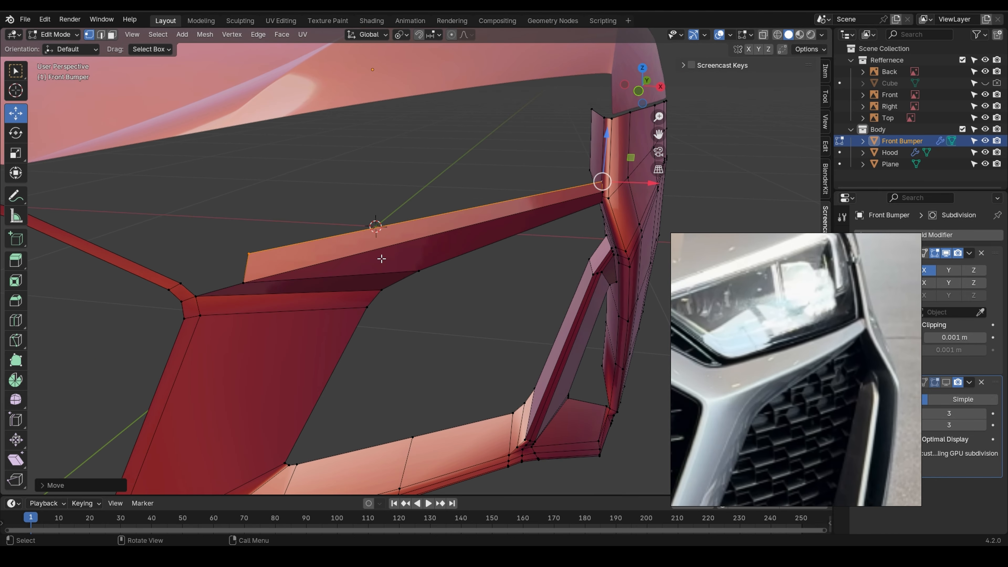
pyautogui.moveTo(377, 259); pyautogui.dragTo(312, 278, button='middle')
pyautogui.press('s')
pyautogui.press('y')
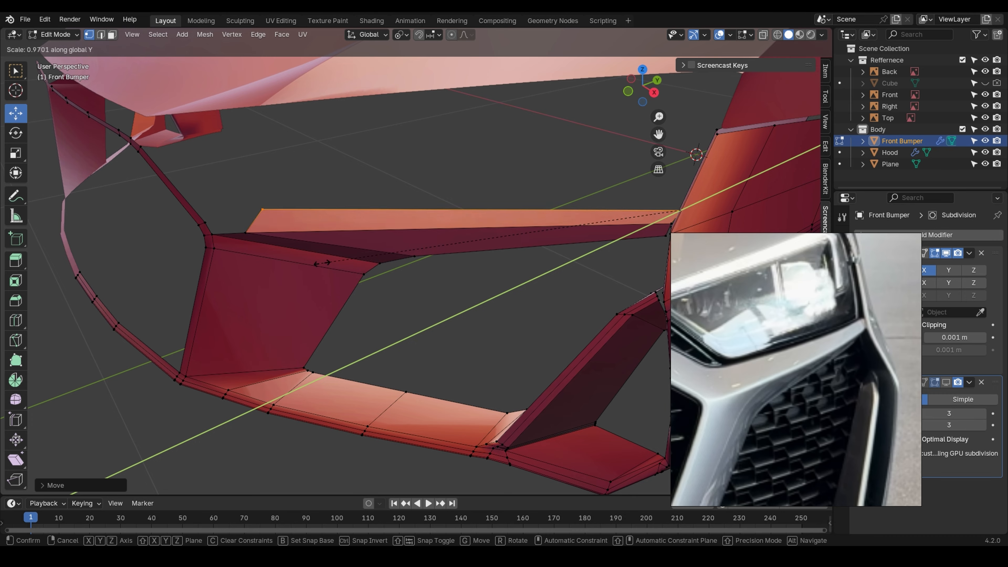
pyautogui.click(378, 215)
pyautogui.moveTo(379, 215); pyautogui.dragTo(435, 207, button='middle')
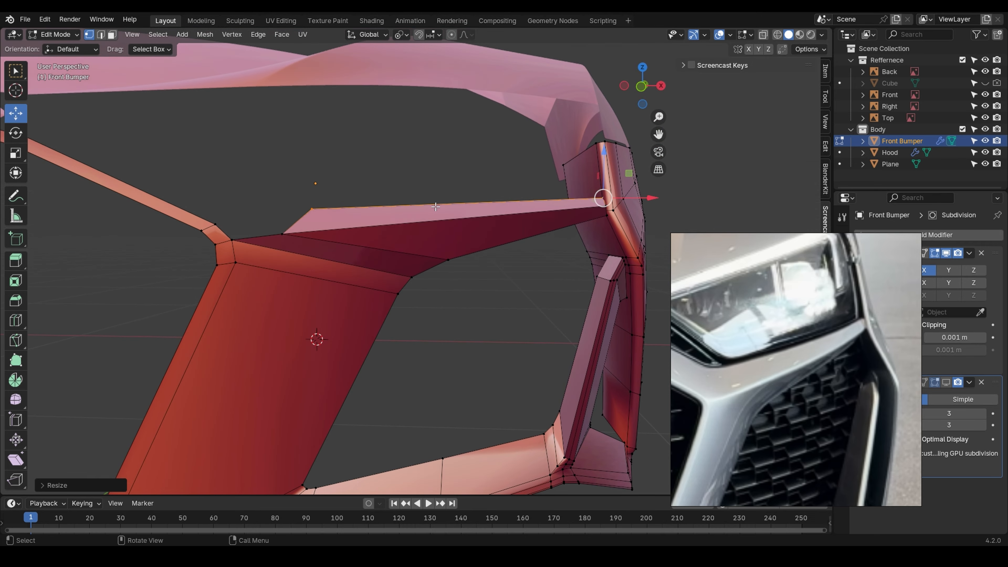
# - Compare the edge with the front and side blueprints and scale it slightly along Z to match the headlight's lower line
pyautogui.press('KP_1')
pyautogui.hotkey('alt', 'z')
pyautogui.scroll(1, 433, 201)
pyautogui.hotkey('alt', 'z')
pyautogui.press('KP_3')
pyautogui.hotkey('alt', 'z')
pyautogui.hotkey('alt', 'z')
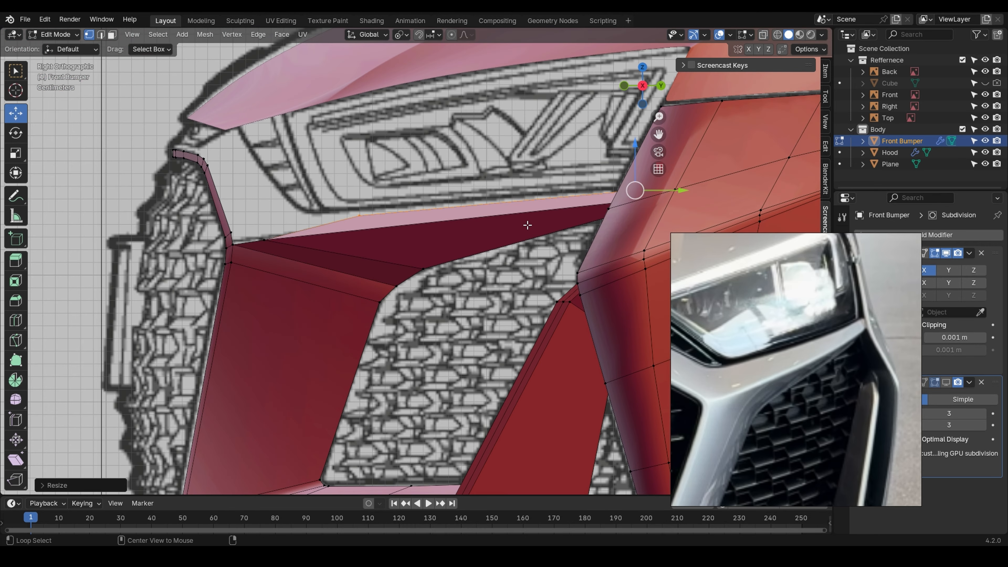
pyautogui.hotkey('alt', 'z')
pyautogui.hotkey('alt', 'z')
pyautogui.press('s')
pyautogui.press('z')
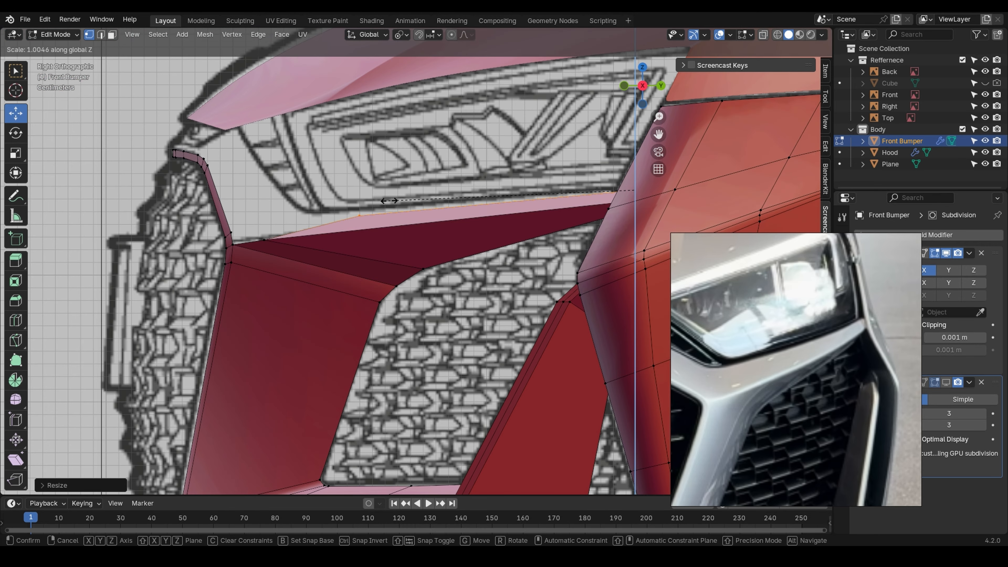
pyautogui.click(431, 203)
# - In right view, scale the edge along Y to about 1.15 so its inner end reaches further forward on the blueprint
pyautogui.press('KP_1')
pyautogui.hotkey('alt', 'z')
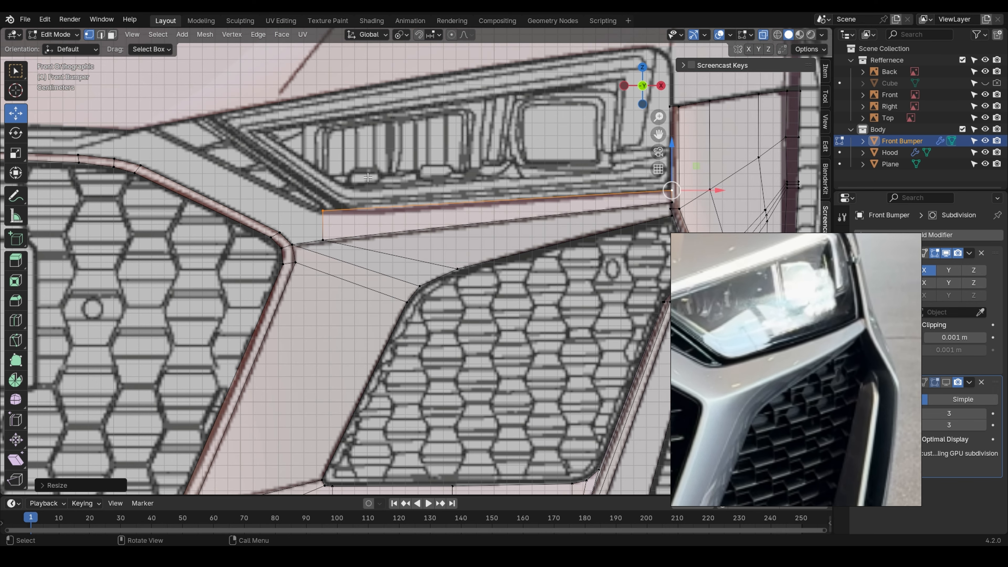
pyautogui.press('KP_3')
pyautogui.press('s')
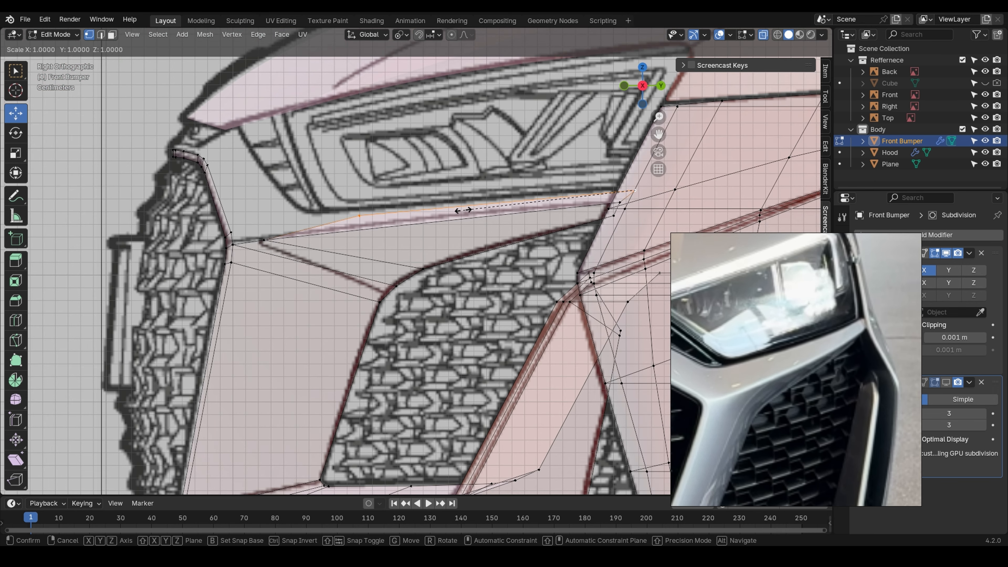
pyautogui.press('y')
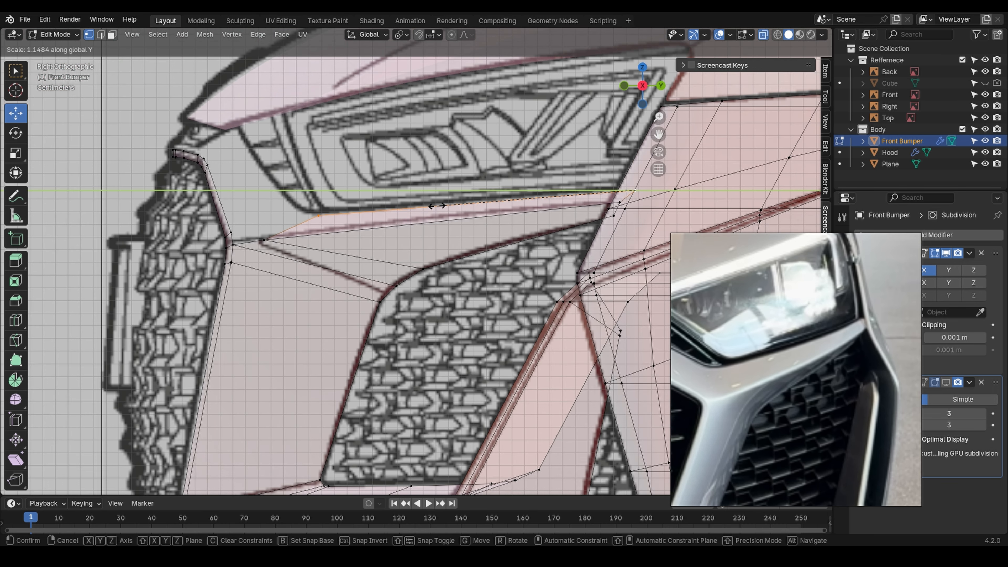
pyautogui.click(437, 206)
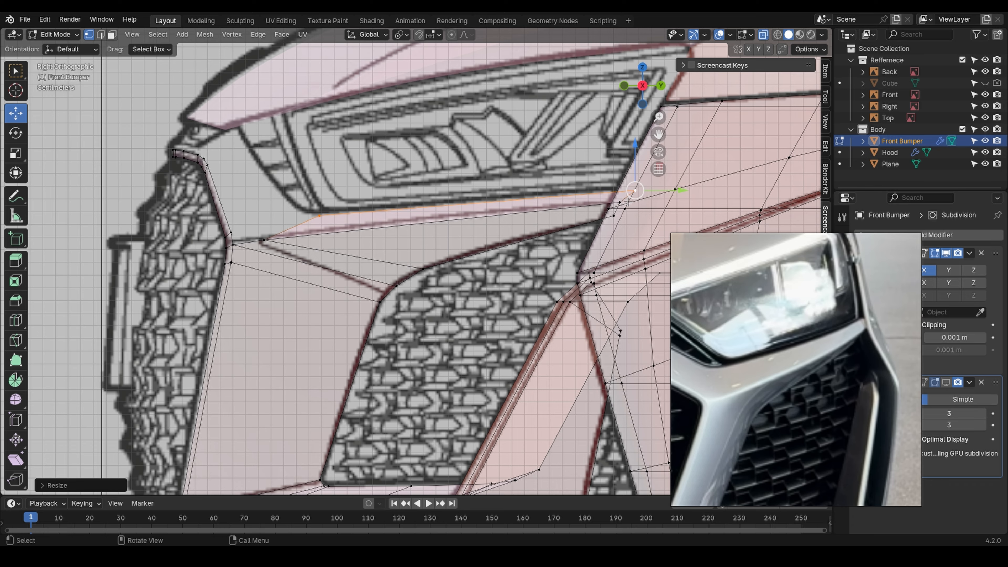
pyautogui.hotkey('alt', 'z')
# - Check the panel's slope in perspective and scale the edge slightly inward along Y in right view
pyautogui.moveTo(463, 227); pyautogui.dragTo(528, 278, button='middle')
pyautogui.press('ctrl+KP_1')
pyautogui.press('KP_3')
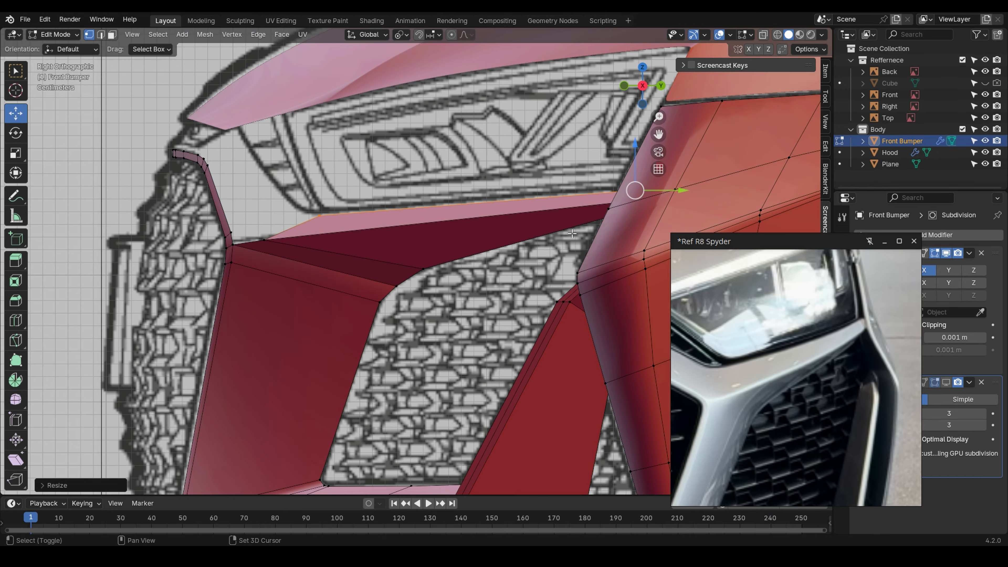
pyautogui.keyDown('shift'); pyautogui.moveTo(567, 243); pyautogui.dragTo(421, 226, button='middle'); pyautogui.keyUp('shift')
pyautogui.press('s')
pyautogui.press('y')
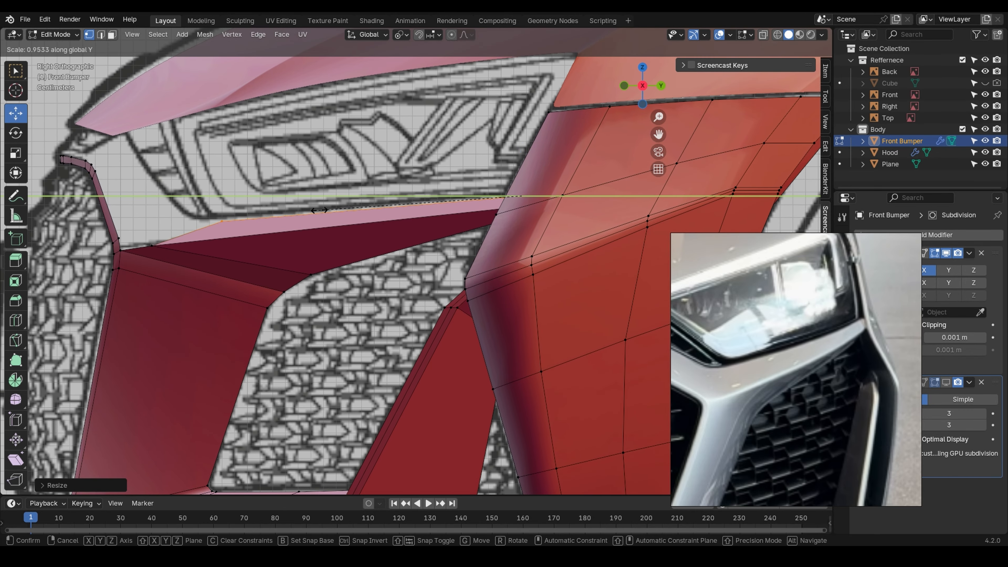
pyautogui.click(328, 205)
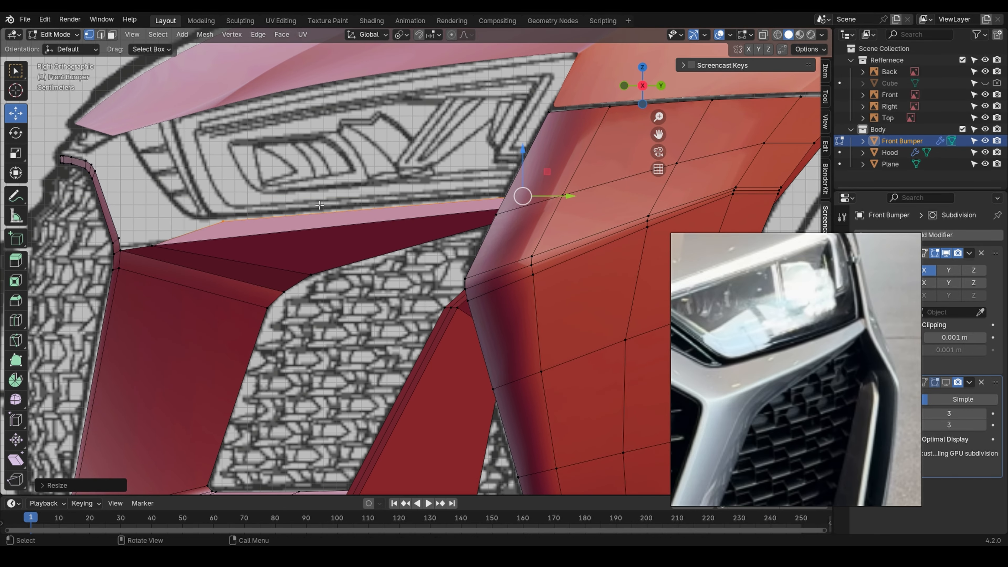
# - In front view, slide the edge's inner vertex outward along the headlight's lower line by a factor of about 0.13
pyautogui.press('`')
pyautogui.click(248, 181)
pyautogui.hotkey('alt', 'z')
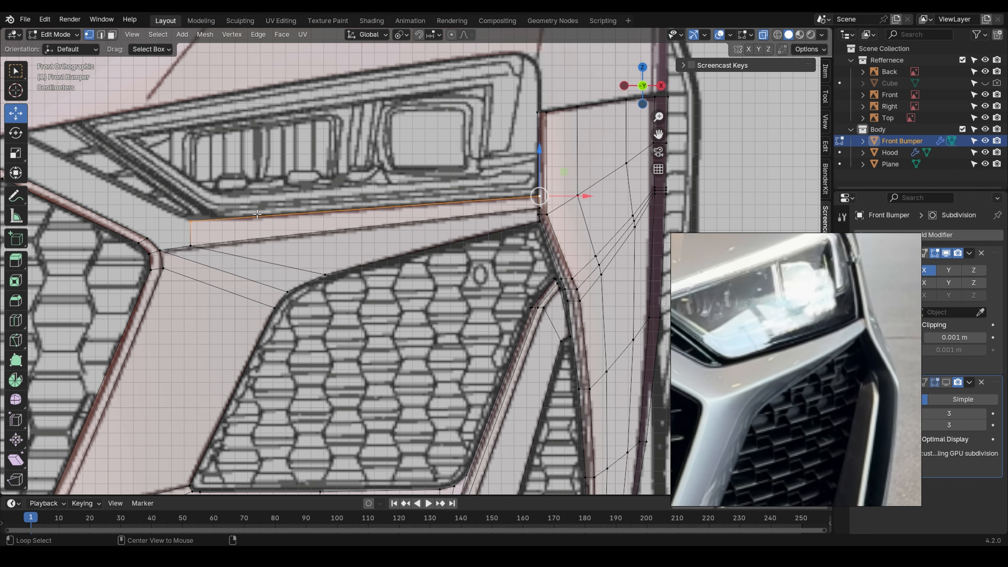
pyautogui.keyDown('shift'); pyautogui.moveTo(205, 221); pyautogui.dragTo(222, 222, button='middle'); pyautogui.keyUp('shift')
pyautogui.hotkey('shift', 'v')
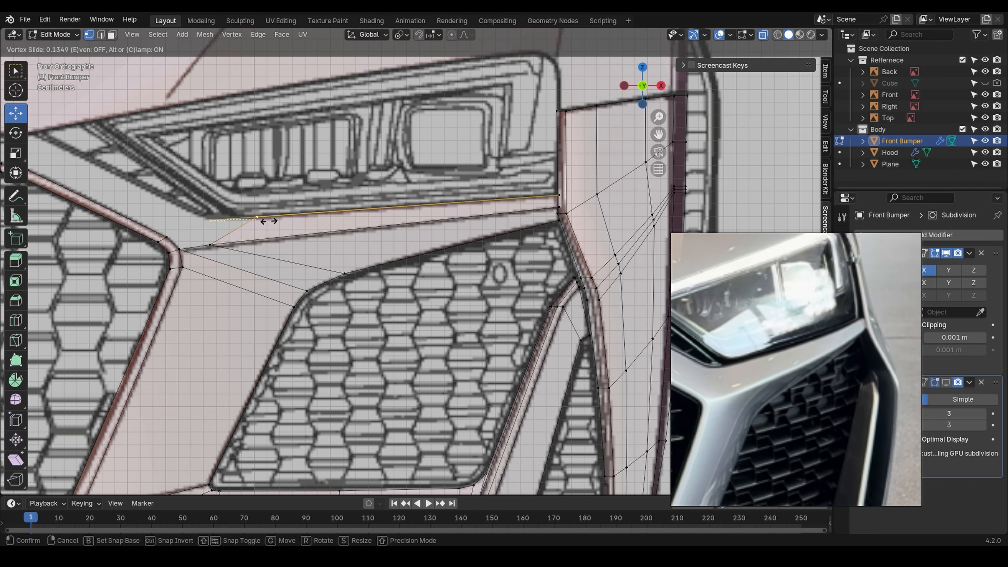
pyautogui.click(266, 222)
# - Include the edge's outer end vertex in the selection and adjust the edge along Y against the side blueprint
pyautogui.keyDown('shift'); pyautogui.click(561, 194); pyautogui.keyUp('shift')
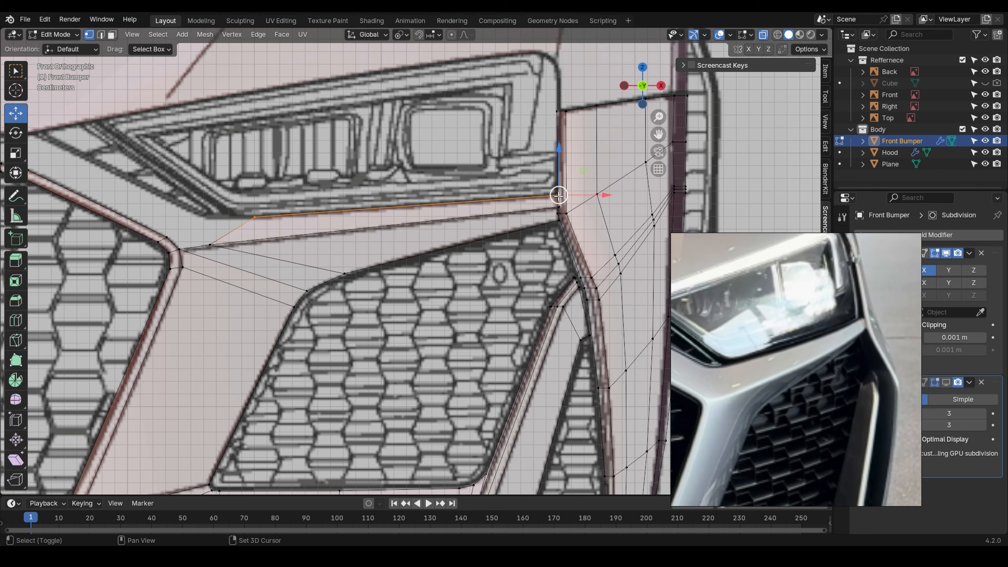
pyautogui.press('`')
pyautogui.click(508, 222)
pyautogui.scroll(2, 294, 217)
pyautogui.press('g')
pyautogui.press('y')
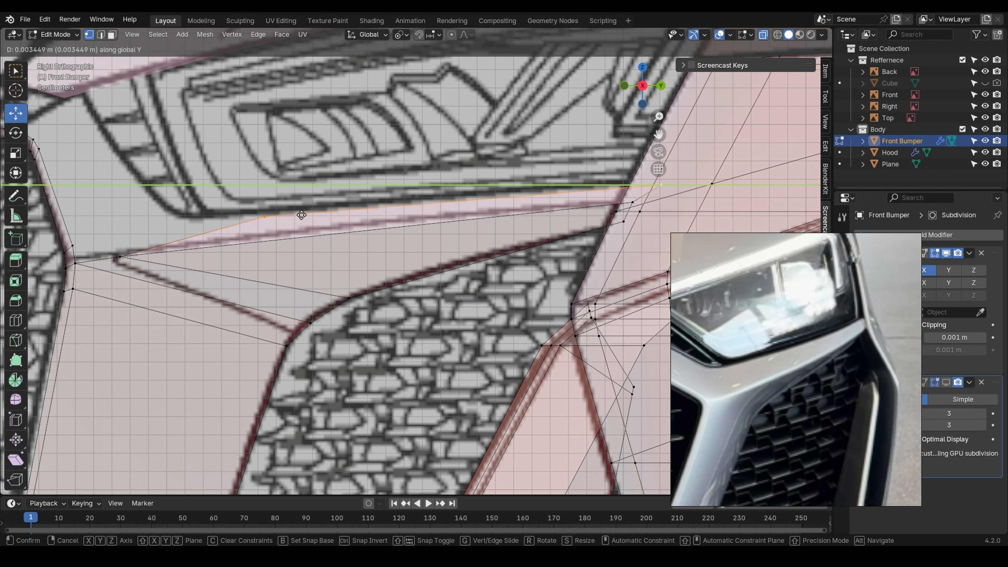
pyautogui.click(280, 214)
pyautogui.scroll(-2, 283, 210)
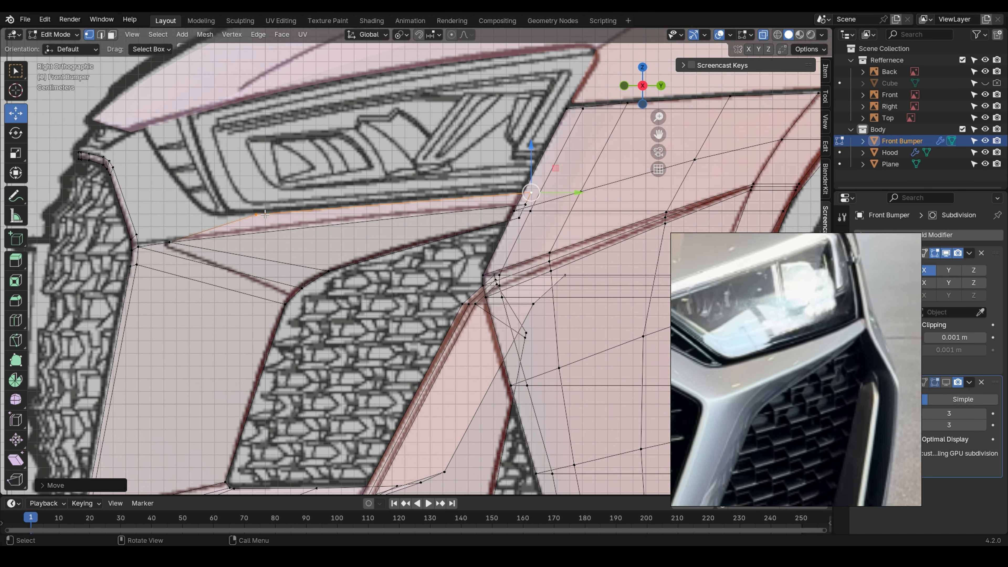
# - In front view, select the grille trim's upper edges around the bend and extrude them about 0.031 m along X and 0.015 m along Z
pyautogui.moveTo(285, 207); pyautogui.dragTo(349, 243, button='middle')
pyautogui.click(295, 216)
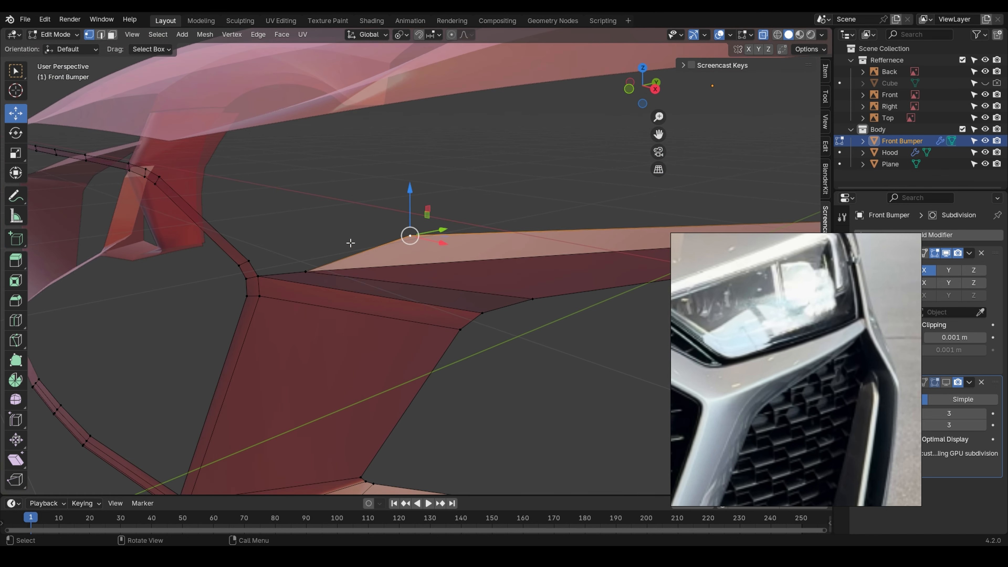
pyautogui.hotkey('alt', 'z')
pyautogui.press('KP_1')
pyautogui.scroll(3, 117, 177)
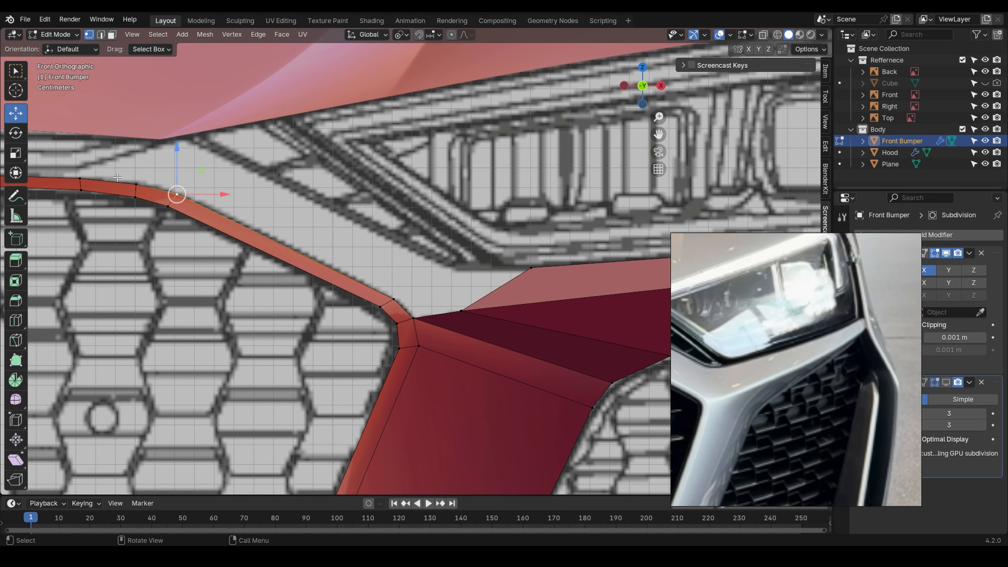
pyautogui.click(79, 178)
pyautogui.keyDown('shift'); pyautogui.moveTo(79, 178); pyautogui.dragTo(140, 181, button='middle'); pyautogui.keyUp('shift')
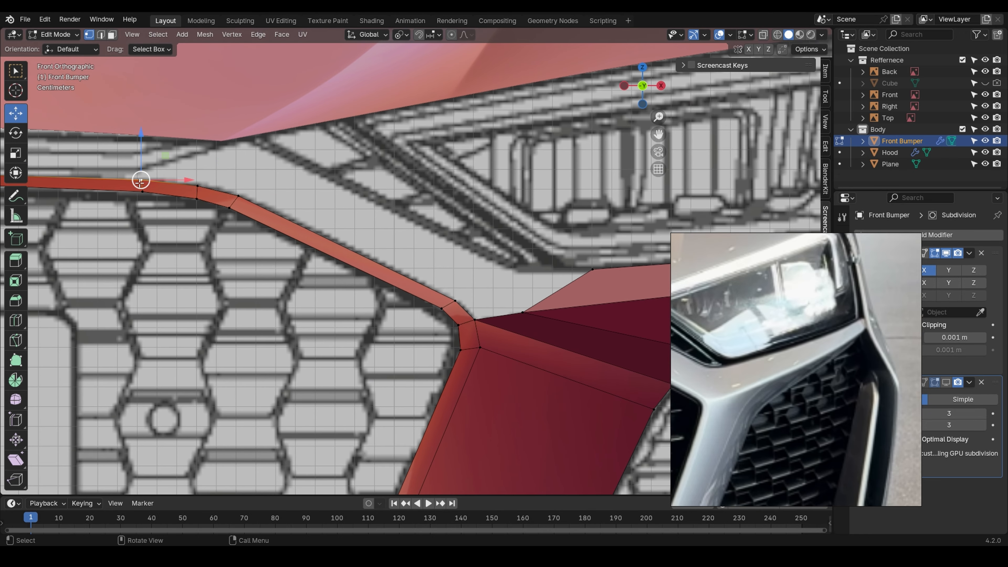
pyautogui.keyDown('ctrl'); pyautogui.click(456, 300); pyautogui.keyUp('ctrl')
pyautogui.press('e')
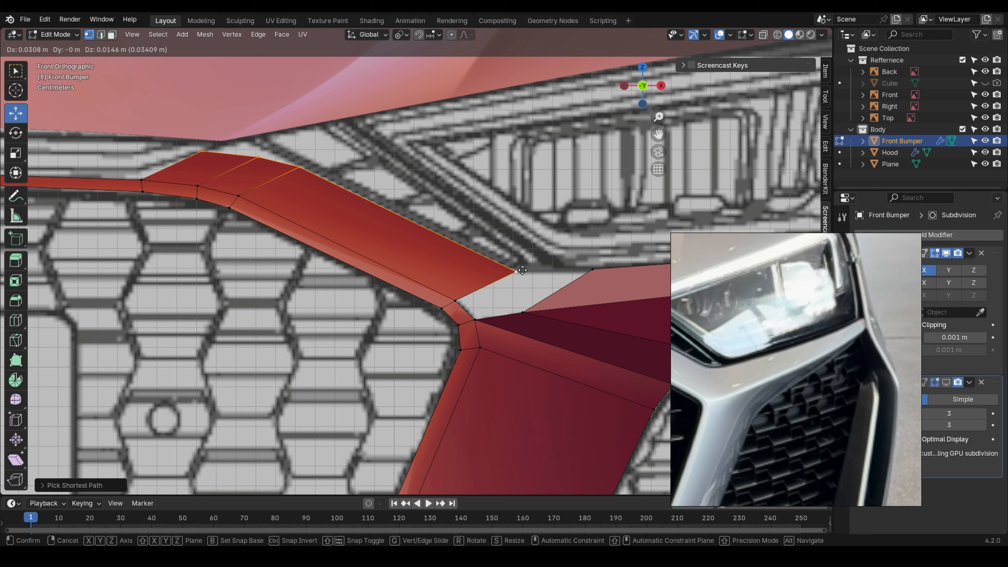
pyautogui.click(522, 270)
# - Scale the extruded trim edges along Z and X so they fit between the hood line and the headlight's inner corner
pyautogui.press('s')
pyautogui.press('z')
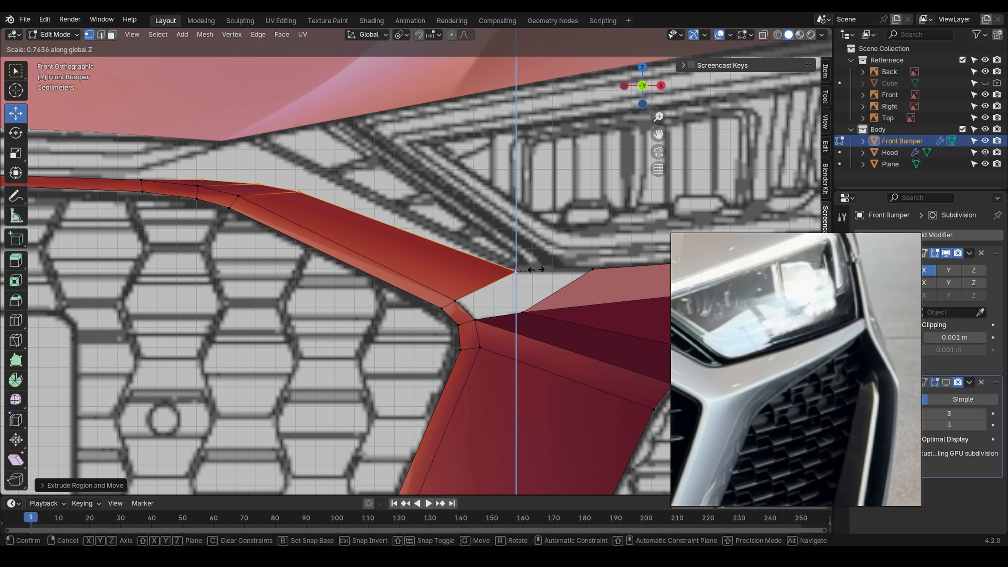
pyautogui.click(540, 263)
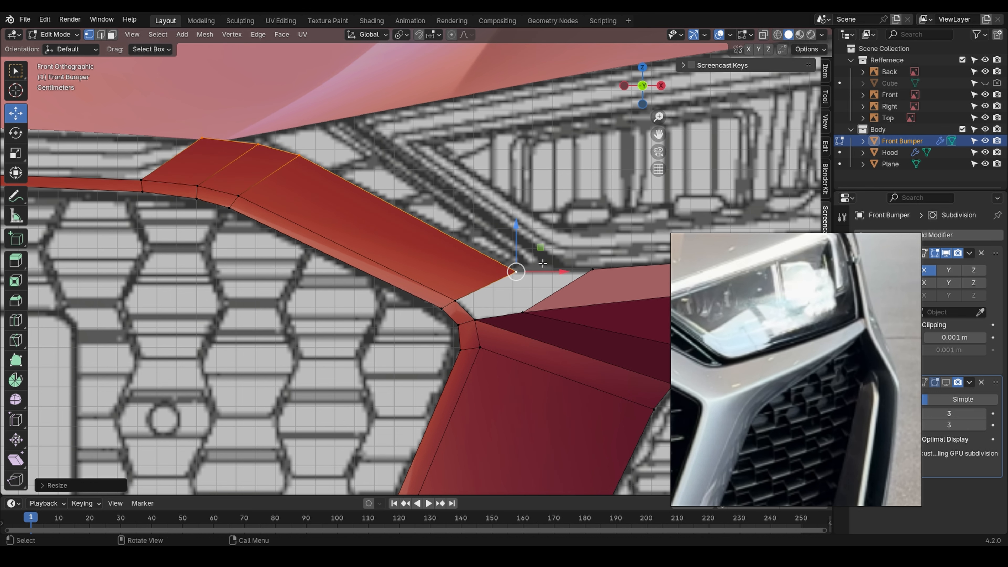
pyautogui.press('s')
pyautogui.press('x')
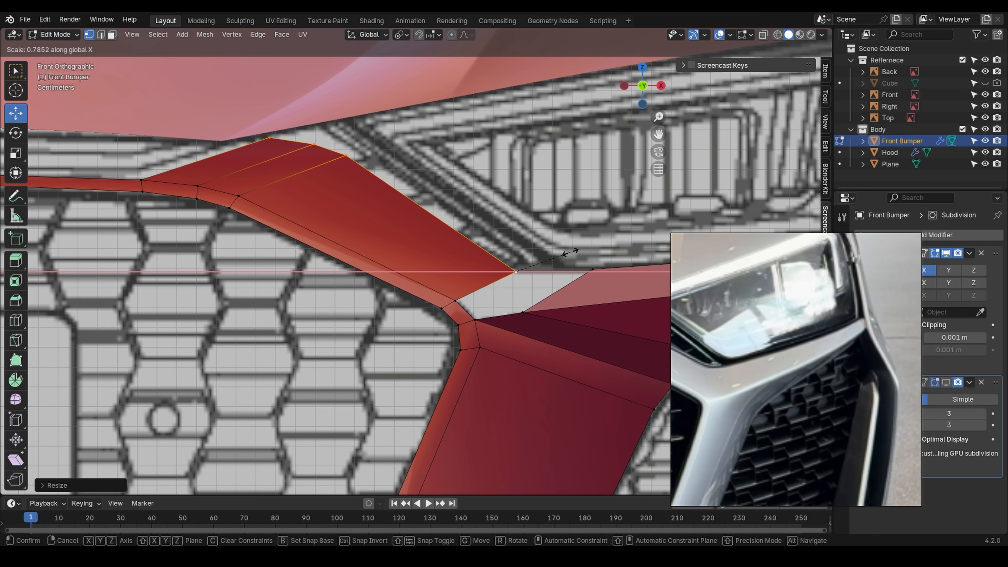
pyautogui.click(578, 251)
# - Slide the trim's vertex pair at the new panel's inner end toward the bumper's centre
pyautogui.keyDown('shift'); pyautogui.moveTo(357, 222); pyautogui.dragTo(392, 219, button='middle'); pyautogui.keyUp('shift')
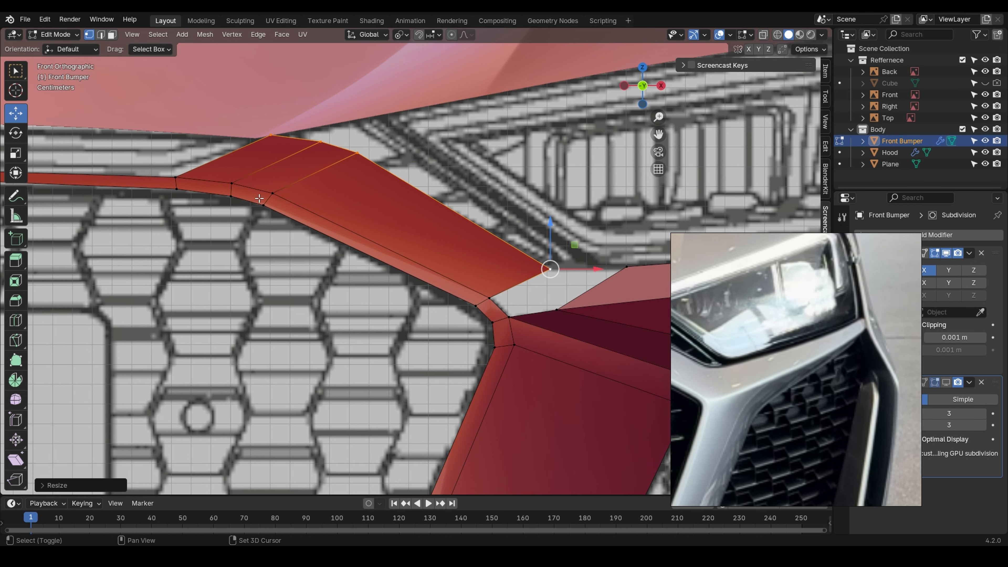
pyautogui.moveTo(139, 169); pyautogui.dragTo(197, 202)
pyautogui.press('g')
pyautogui.press('g')
pyautogui.click(179, 202)
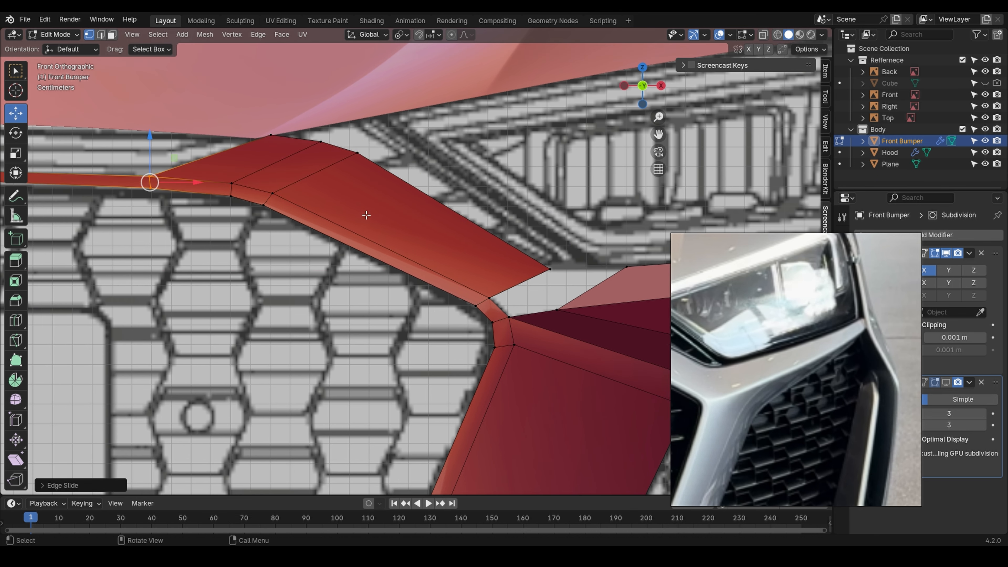
# - Select the trim's upper edges from the vertex beside the hood corner to the headlight corner and scale them along Z toward the blueprint line
pyautogui.hotkey('alt', 'z')
pyautogui.click(267, 139)
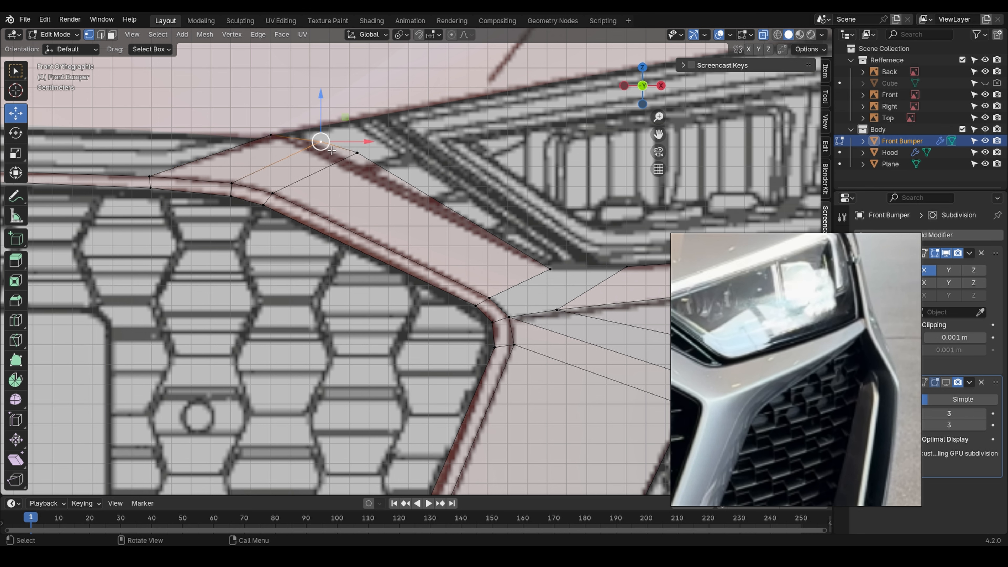
pyautogui.keyDown('ctrl'); pyautogui.click(550, 269); pyautogui.keyUp('ctrl')
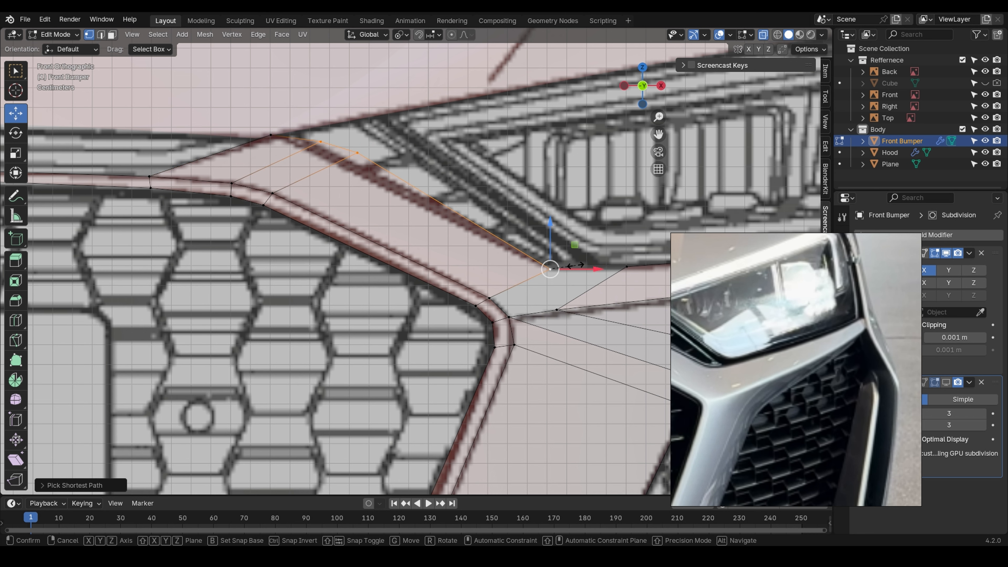
pyautogui.press('s')
pyautogui.press('z')
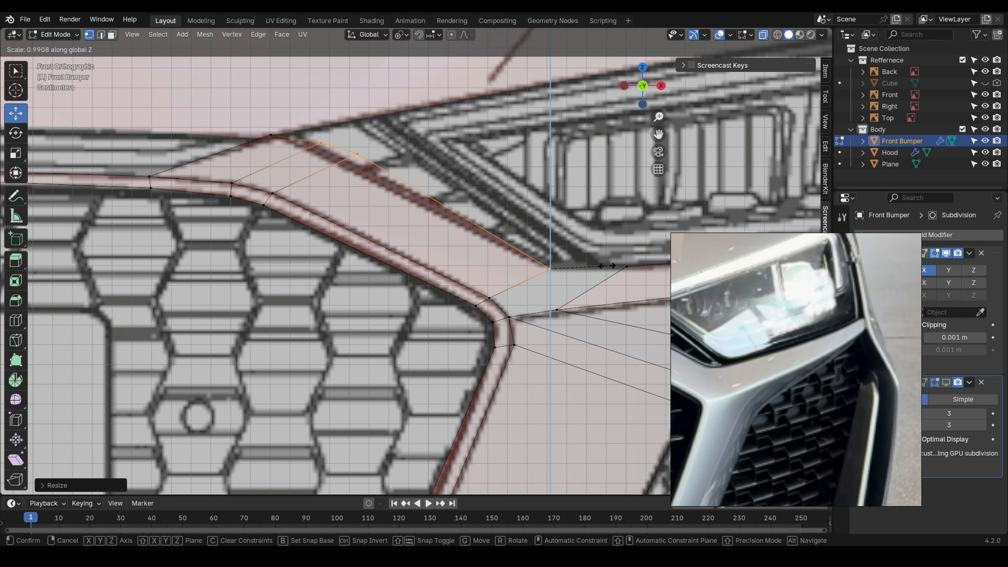
pyautogui.rightClick(592, 268)
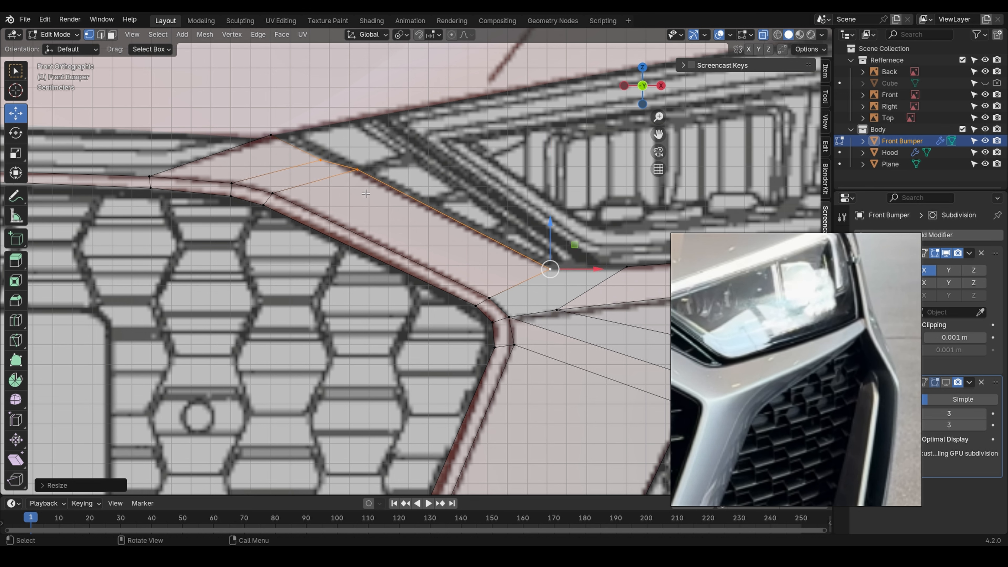
# - Scale only the outermost span of the trim's upper edge along Z so it follows the headlight line
pyautogui.click(356, 168)
pyautogui.keyDown('ctrl'); pyautogui.click(549, 268); pyautogui.keyUp('ctrl')
pyautogui.press('s')
pyautogui.press('z')
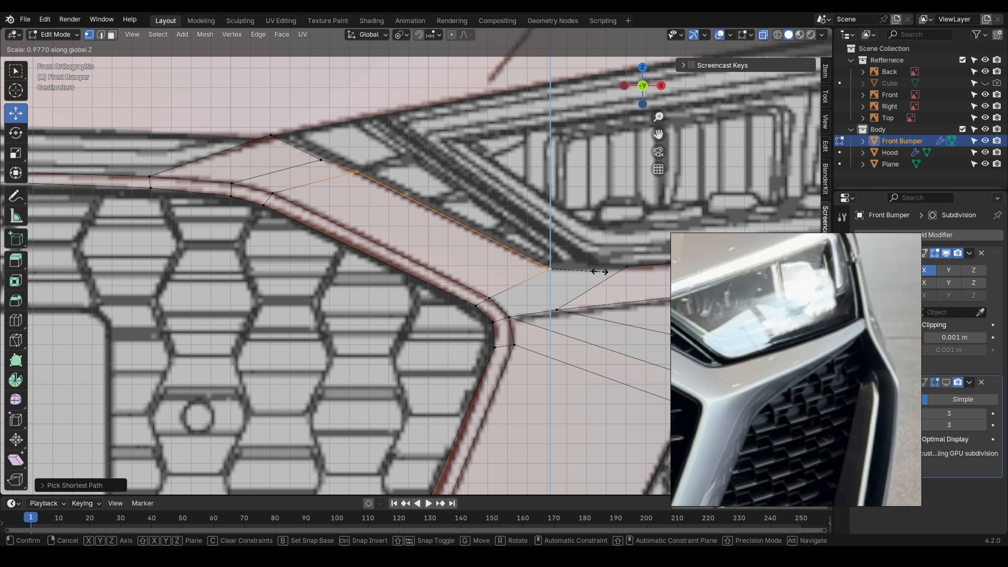
pyautogui.click(564, 289)
# - Vertex-slide the trim's upper end vertex at the headlight corner slightly along its edge
pyautogui.click(555, 271)
pyautogui.press('g')
pyautogui.press('g')
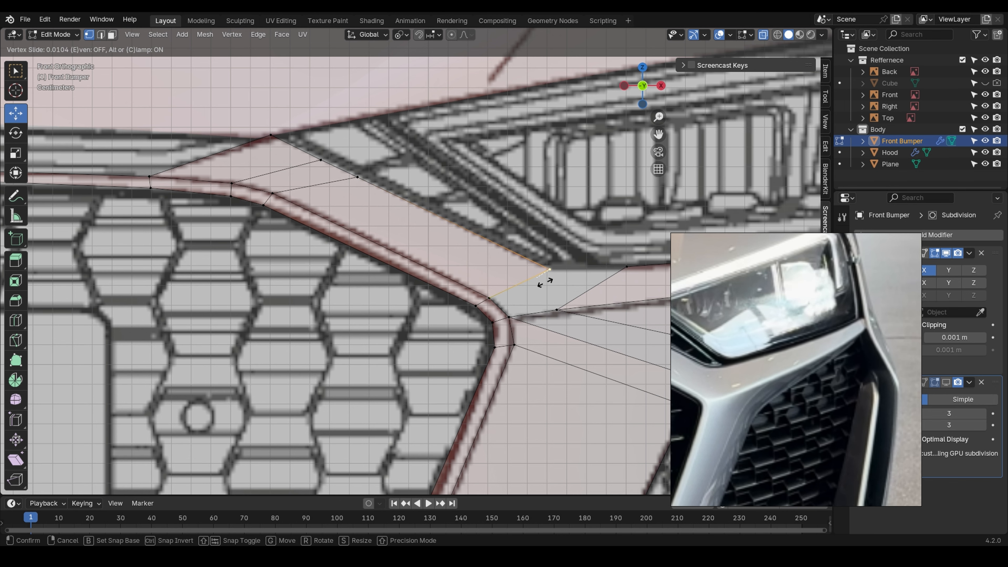
pyautogui.click(533, 288)
# - Select the trim's whole upper edge from the headlight corner to the hood corner and, in side view, move it back along Y to the hood
pyautogui.scroll(-2, 536, 265)
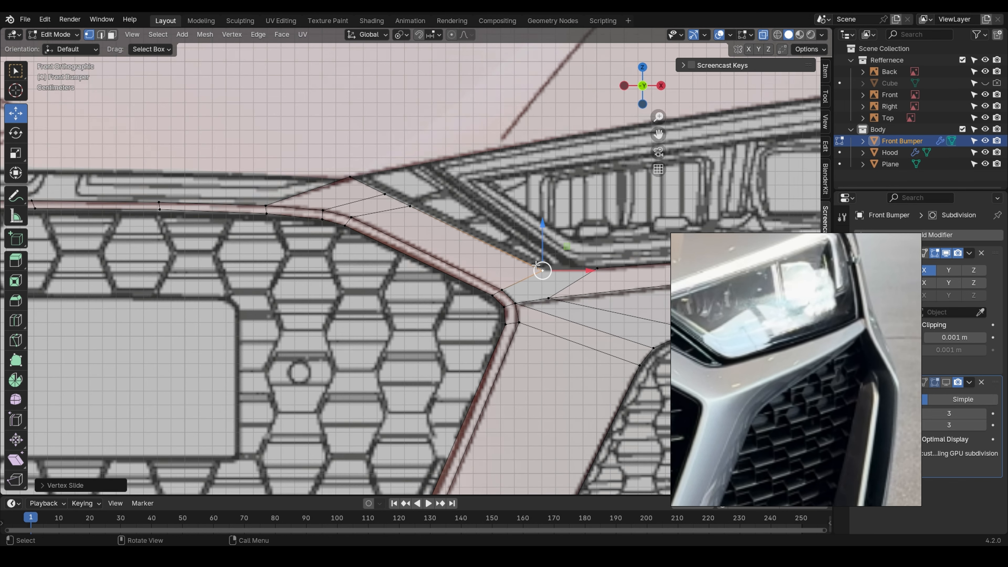
pyautogui.keyDown('ctrl'); pyautogui.click(351, 181); pyautogui.keyUp('ctrl')
pyautogui.press('KP_3')
pyautogui.scroll(2, 480, 226)
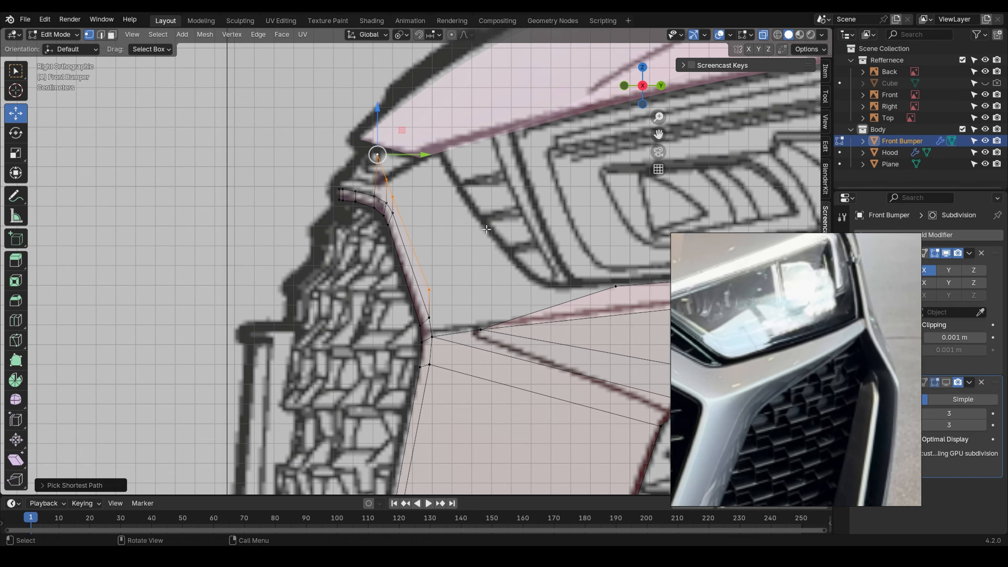
pyautogui.press('e')
pyautogui.press('y')
pyautogui.click(546, 231)
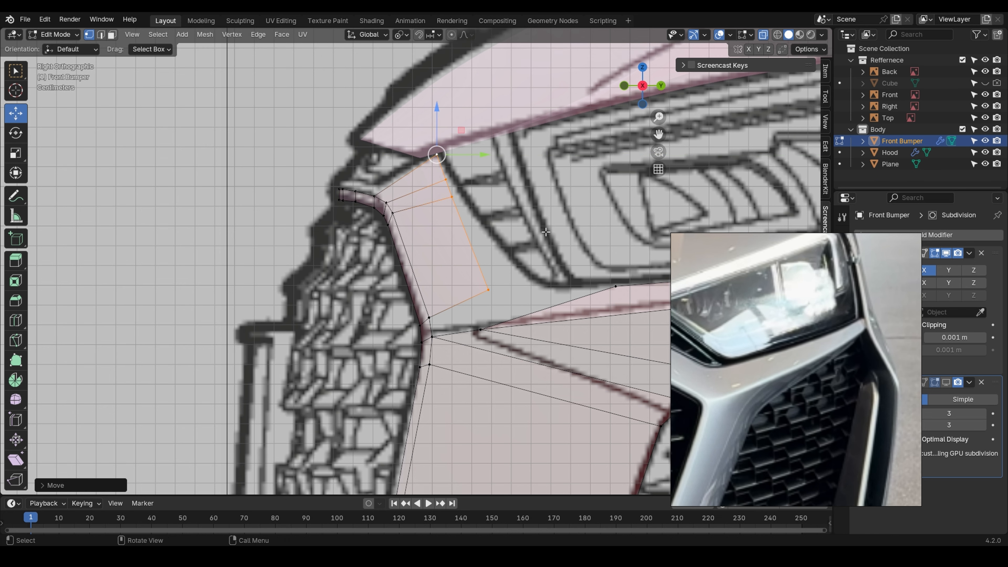
# - Scale the trim's upper edge along Y by about 1.6 about the hood corner to follow the headlight outline
pyautogui.keyDown('shift'); pyautogui.moveTo(545, 231); pyautogui.dragTo(506, 233, button='middle'); pyautogui.keyUp('shift')
pyautogui.press('s')
pyautogui.press('y')
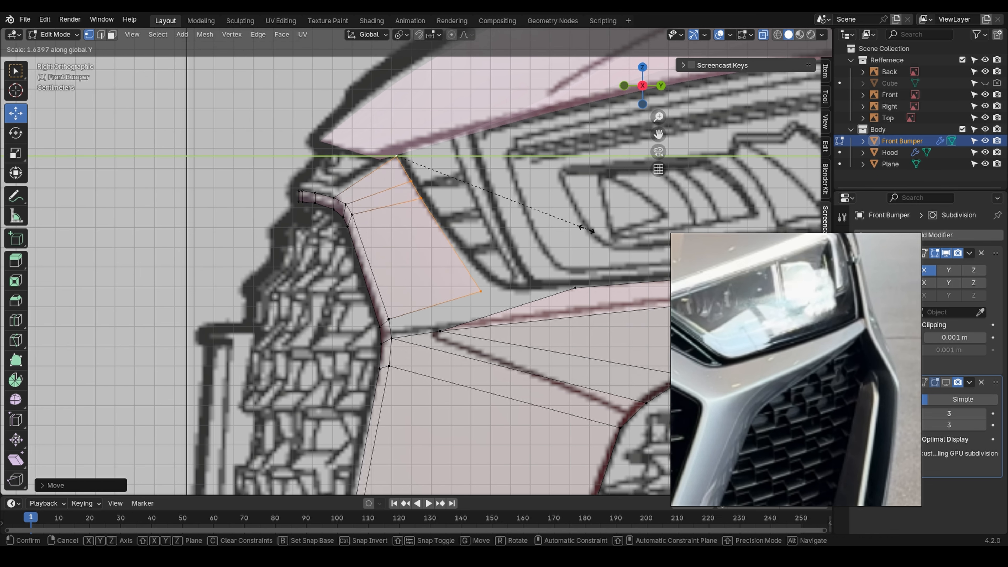
pyautogui.click(575, 232)
# - In side view, scale the upper edge's outermost span along Y by about 1.28 toward the headlight's lower corner
pyautogui.click(478, 290)
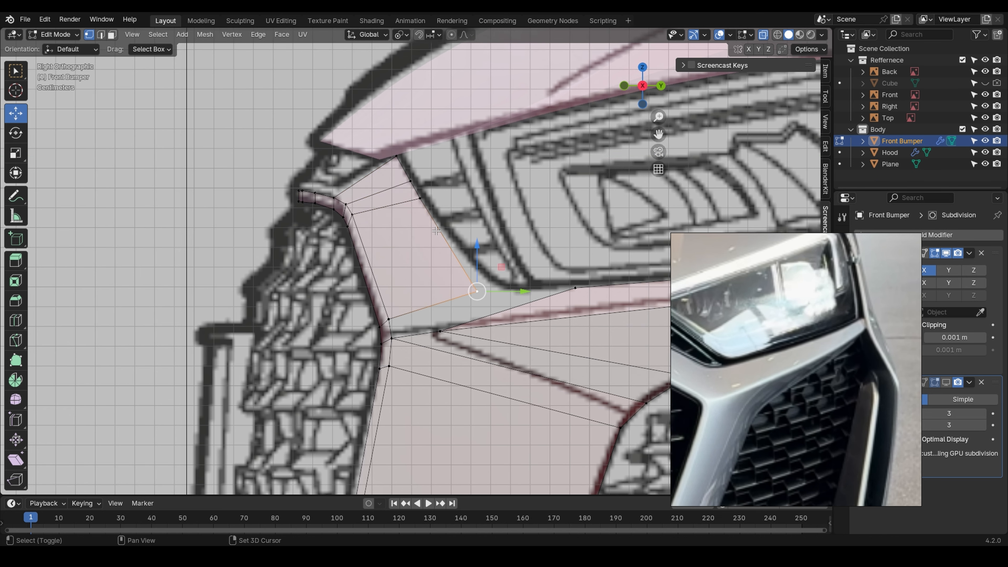
pyautogui.press('s')
pyautogui.press('y')
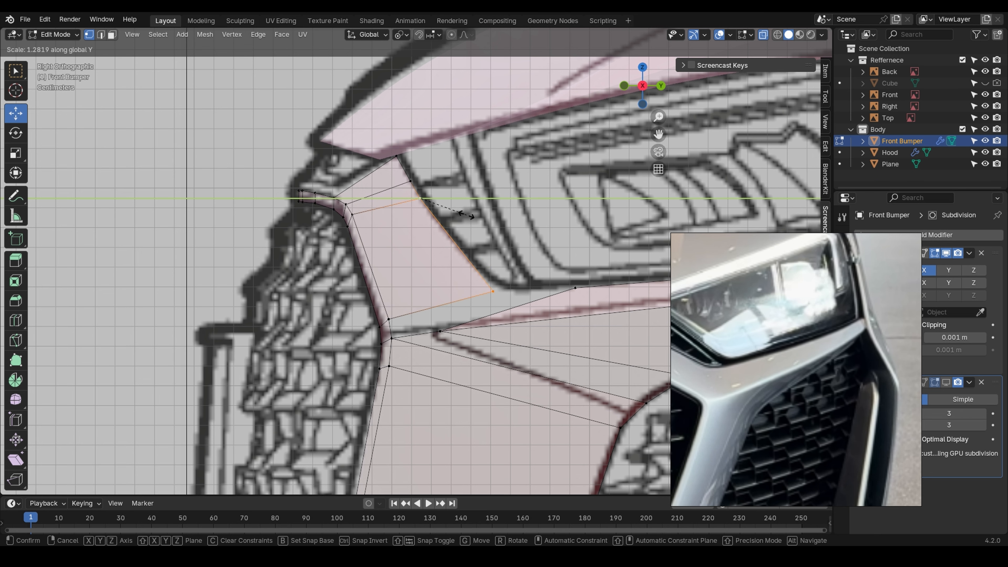
pyautogui.click(467, 214)
# - Vertex-slide the upper edge's end vertex to fit the headlight's lower corner in the side blueprint
pyautogui.click(493, 290)
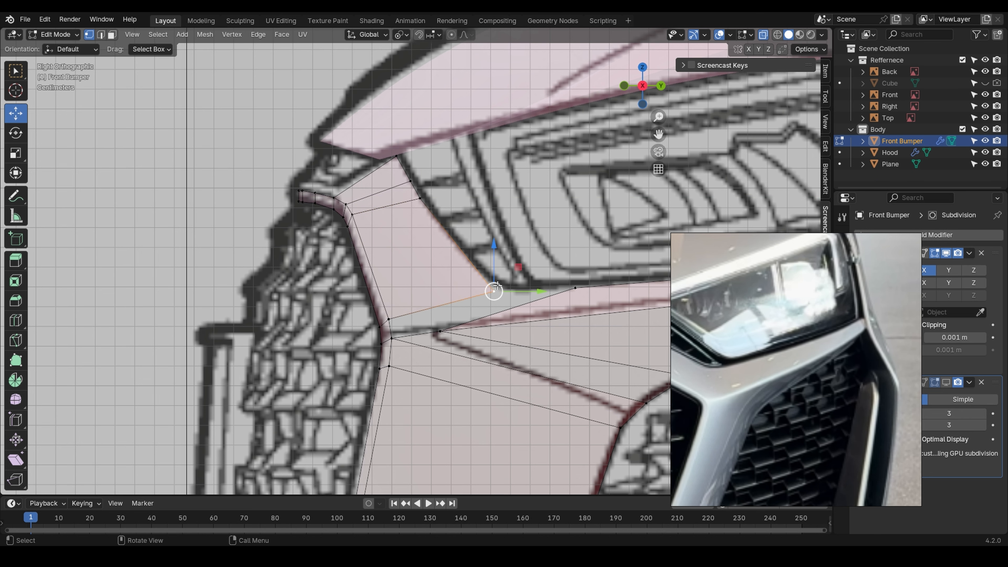
pyautogui.press('g')
pyautogui.press('g')
pyautogui.click(492, 281)
# - In front view, extrude the vertex at the grille's upper outer corner toward the headlight, about 0.028 m along X and 0.024 m along Z
pyautogui.press('KP_1')
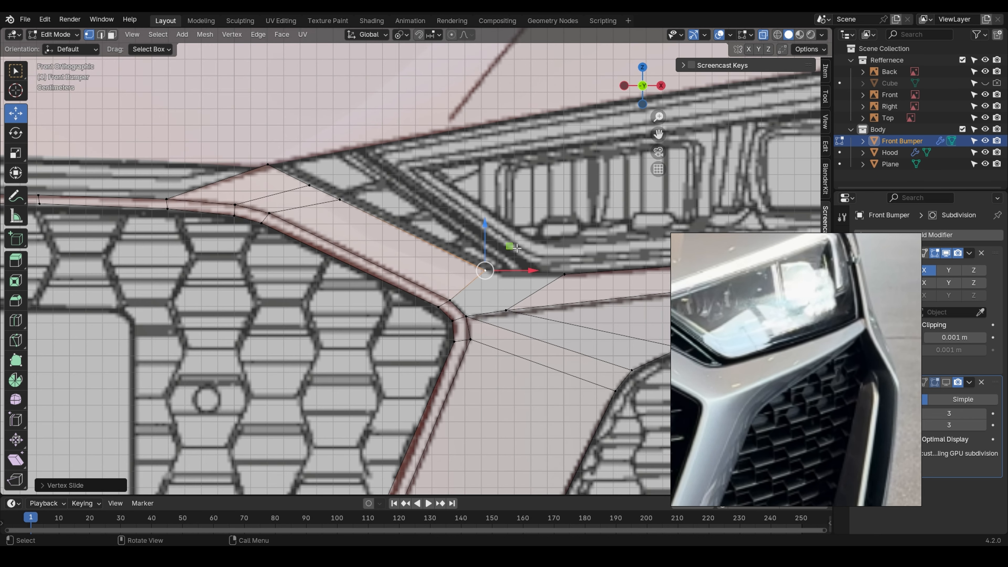
pyautogui.moveTo(473, 208); pyautogui.dragTo(533, 334, button='middle')
pyautogui.click(447, 366)
pyautogui.press('KP_3')
pyautogui.press('KP_1')
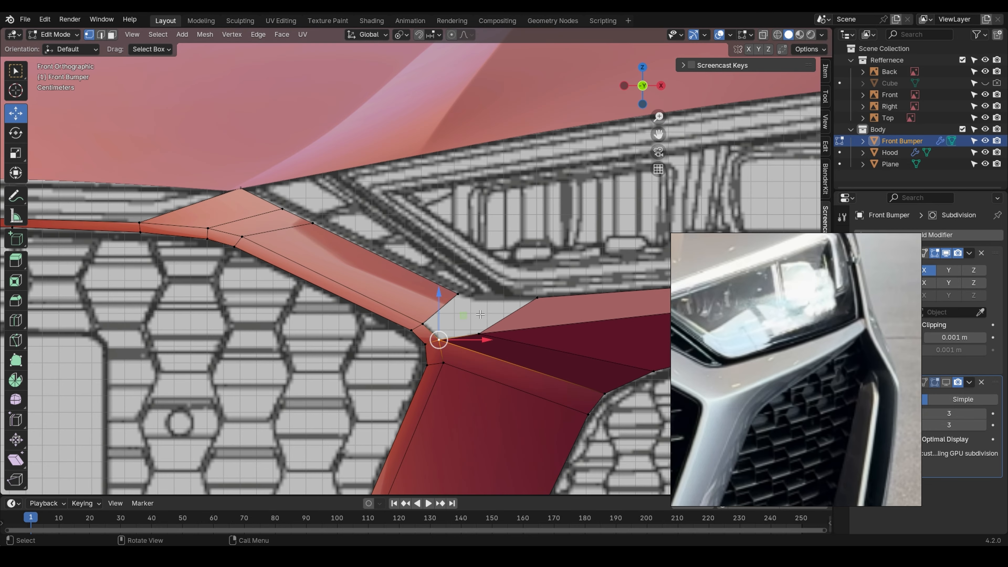
pyautogui.press('g')
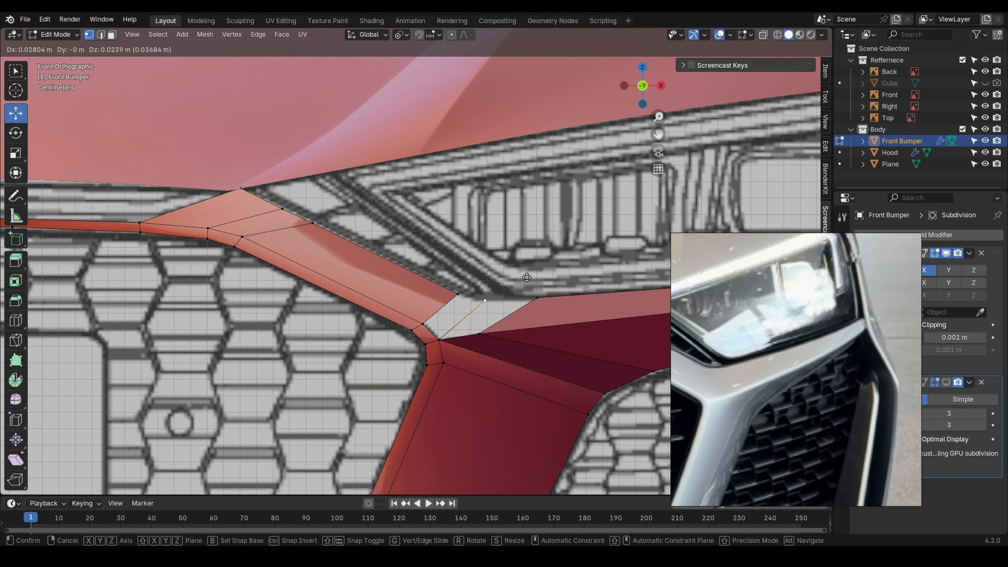
pyautogui.click(526, 277)
# - In side view, move the extruded vertex back along Y to the headlight's lower edge
pyautogui.press('KP_3')
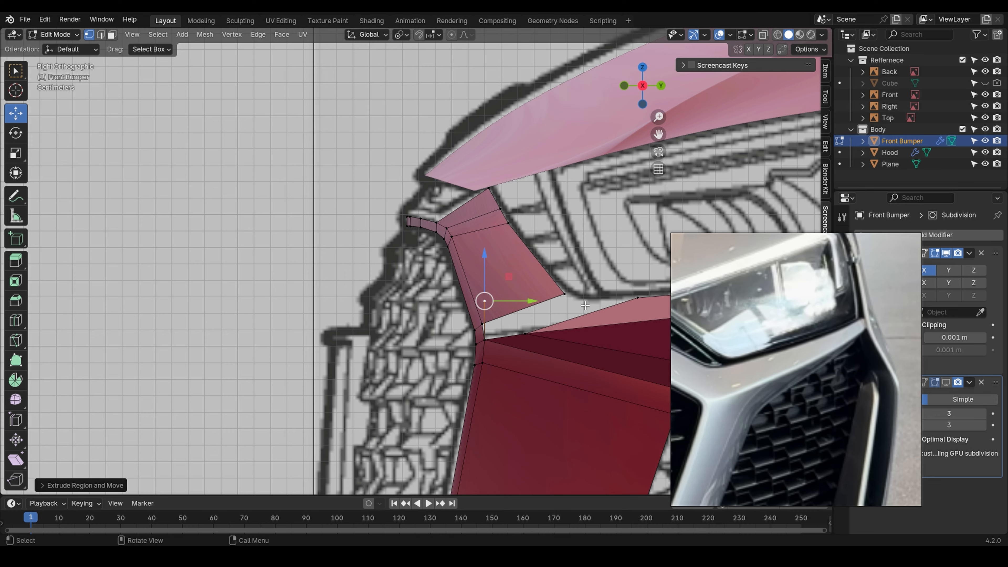
pyautogui.press('g')
pyautogui.keyDown('shift'); pyautogui.moveTo(585, 305); pyautogui.dragTo(510, 345, button='middle'); pyautogui.keyUp('shift')
pyautogui.press('y')
pyautogui.click(607, 299)
# - Fill faces joining the extruded edge to the under-headlight panel's inner end and to the grille trim's outer end
pyautogui.scroll(3, 512, 290)
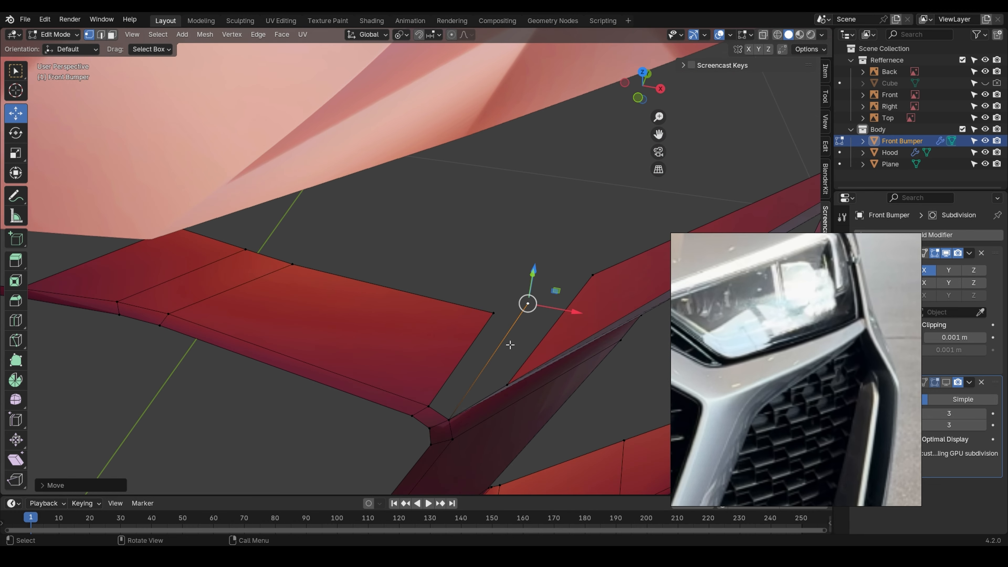
pyautogui.click(596, 280)
pyautogui.click(524, 306)
pyautogui.press('f')
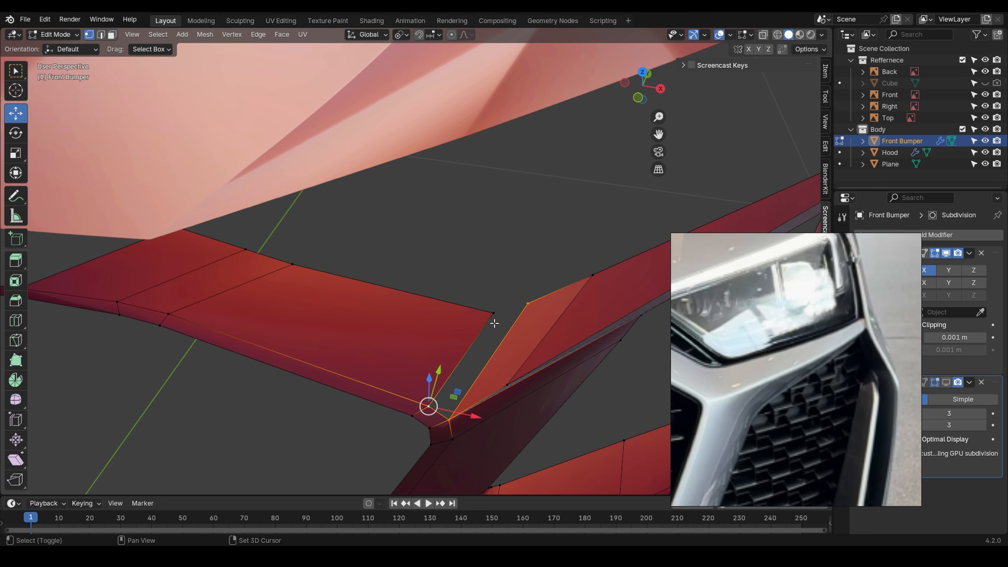
pyautogui.moveTo(494, 323); pyautogui.dragTo(635, 337, button='middle')
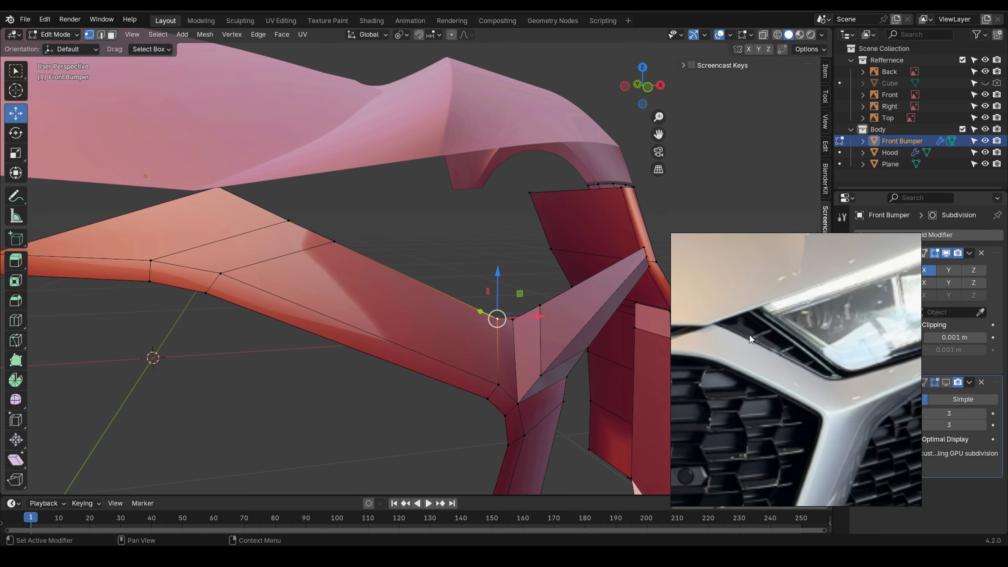
# - In front view, vertex-slide the trim's upper vertex where it starts to flare toward the hood, raising it to the blueprint line
pyautogui.moveTo(750, 339); pyautogui.dragTo(403, 282, button='middle')
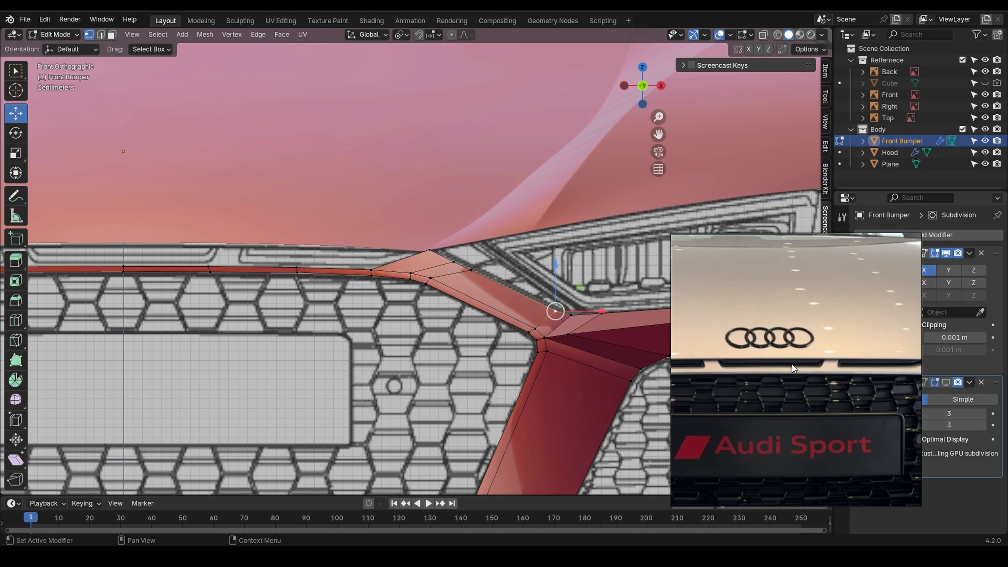
pyautogui.keyDown('shift'); pyautogui.moveTo(250, 261); pyautogui.dragTo(331, 265, button='middle'); pyautogui.keyUp('shift')
pyautogui.scroll(3, 334, 266)
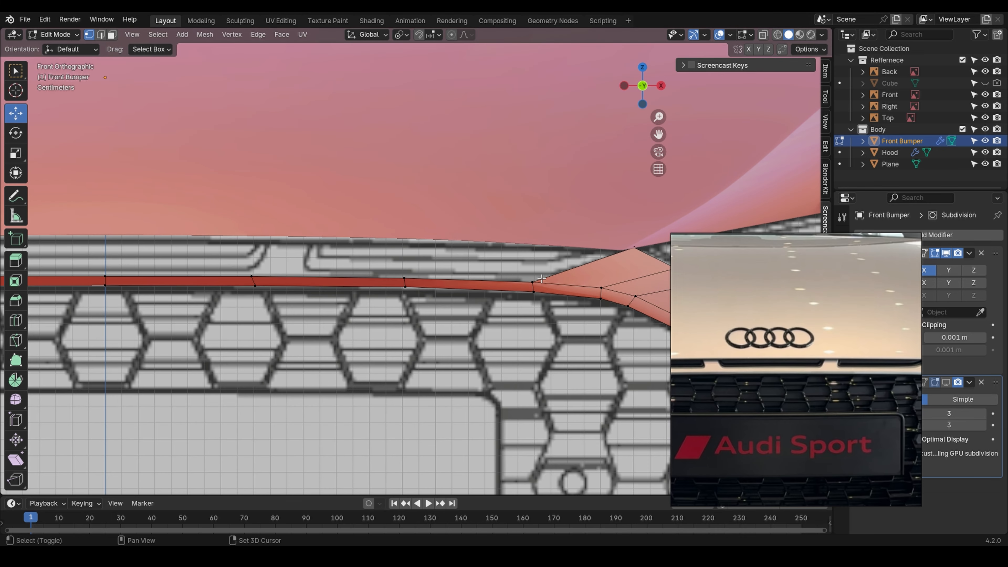
pyautogui.keyDown('shift'); pyautogui.moveTo(541, 279); pyautogui.dragTo(531, 279, button='middle'); pyautogui.keyUp('shift')
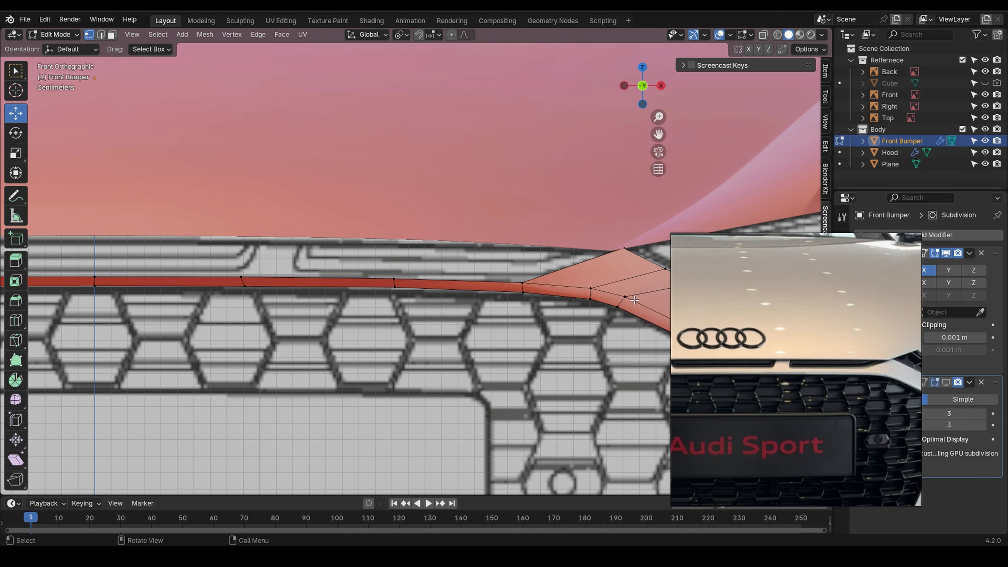
pyautogui.scroll(3, 520, 279)
pyautogui.hotkey('shift', 'v')
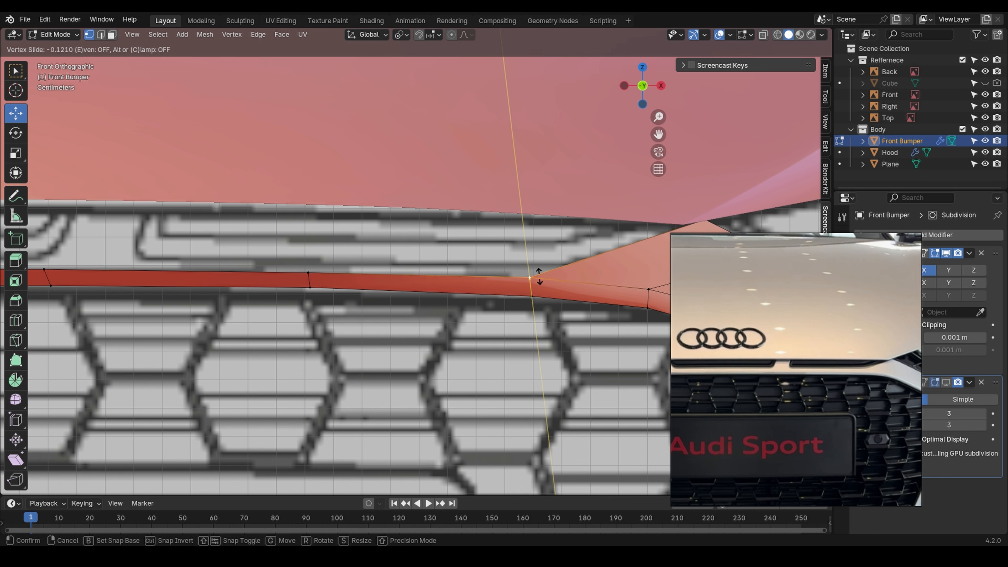
pyautogui.click(583, 284)
# - Slide the same upper vertex outward along the flared edge to match the blueprint's vent end
pyautogui.hotkey('alt', 'z')
pyautogui.keyDown('shift'); pyautogui.moveTo(583, 283); pyautogui.dragTo(513, 282, button='middle'); pyautogui.keyUp('shift')
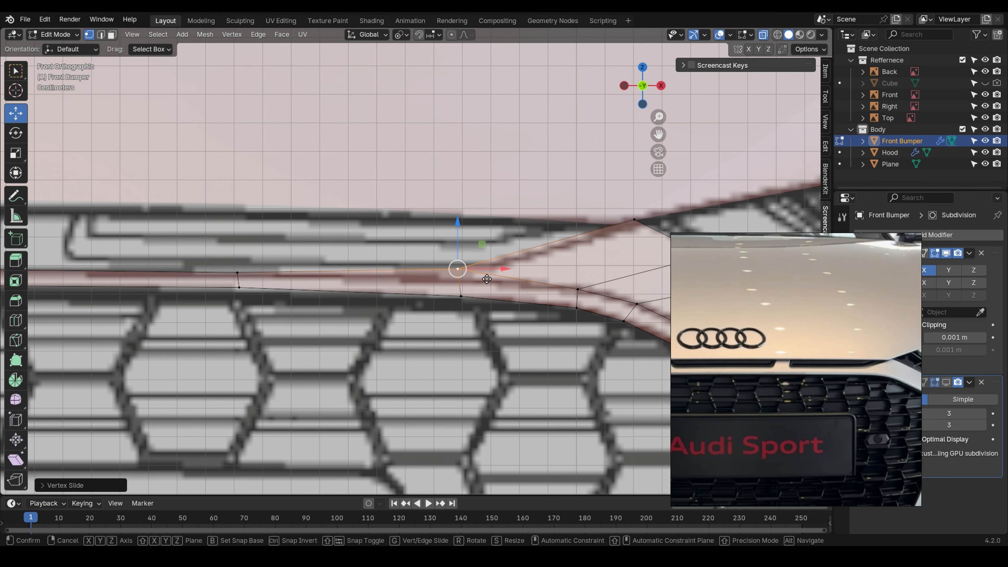
pyautogui.hotkey('shift', 'v')
pyautogui.click(513, 279)
# - Edge-slide the trim's short crosswise edge inward to the inner corner of the outer vent
pyautogui.keyDown('shift'); pyautogui.moveTo(329, 261); pyautogui.dragTo(358, 259, button='middle'); pyautogui.keyUp('shift')
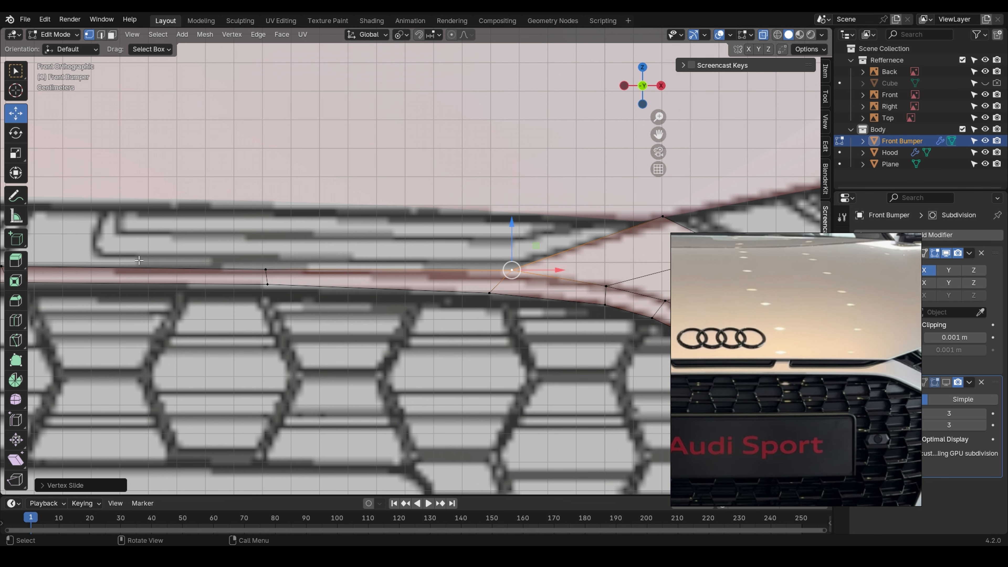
pyautogui.keyDown('shift'); pyautogui.moveTo(139, 260); pyautogui.dragTo(286, 260, button='middle'); pyautogui.keyUp('shift')
pyautogui.hotkey('ctrl', 'r')
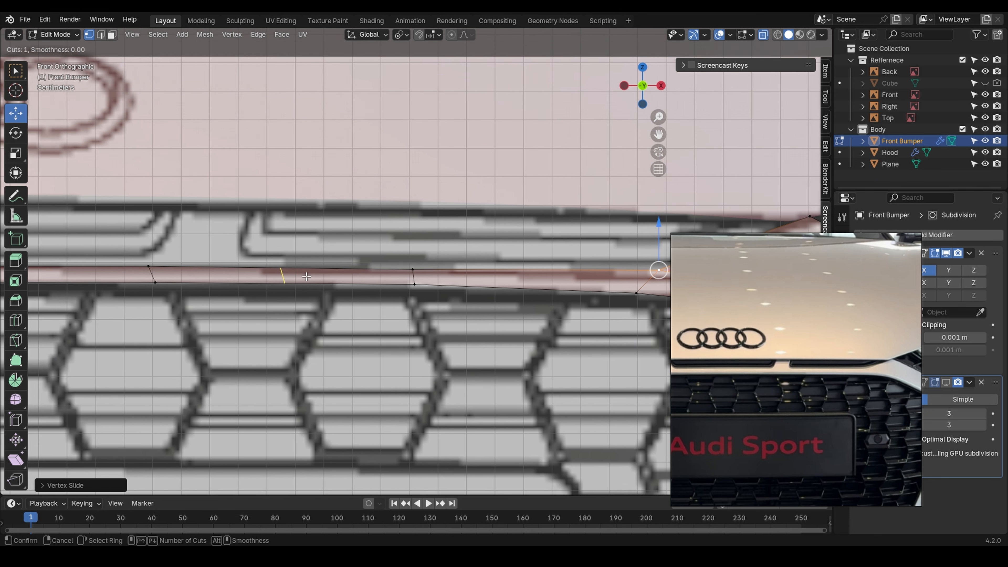
pyautogui.rightClick(326, 355)
pyautogui.press('g')
pyautogui.press('g')
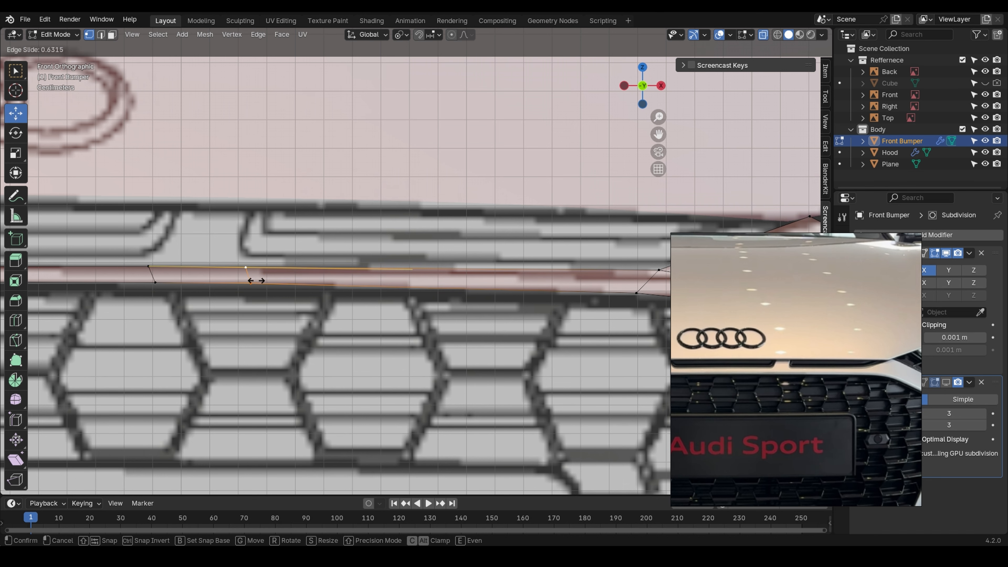
pyautogui.click(260, 279)
# - Fine-tune the crosswise edge by sliding it slightly toward the centre, level with the gap between the two vents
pyautogui.scroll(-3, 260, 289)
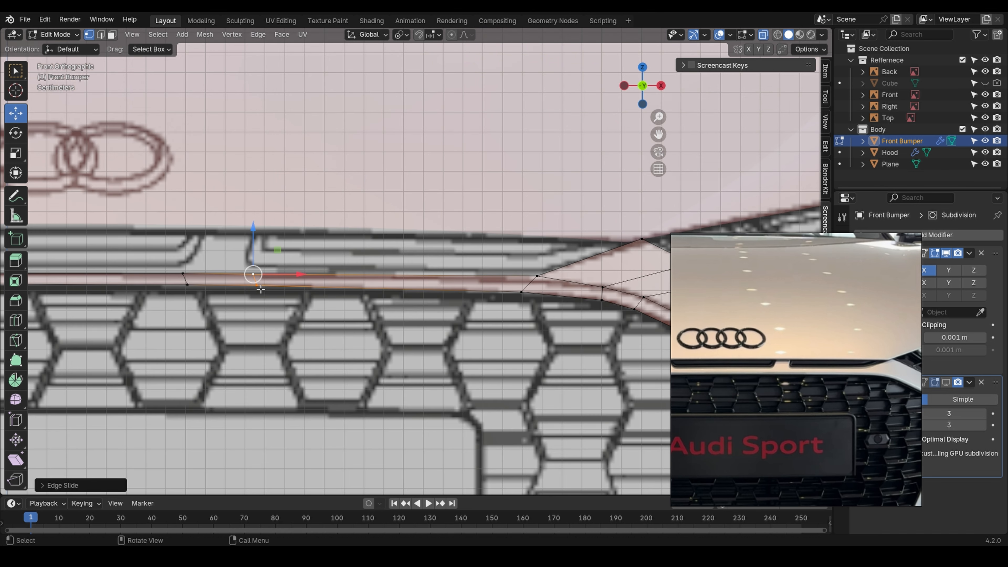
pyautogui.keyDown('shift'); pyautogui.moveTo(261, 289); pyautogui.dragTo(476, 292, button='middle'); pyautogui.keyUp('shift')
pyautogui.scroll(-2, 444, 292)
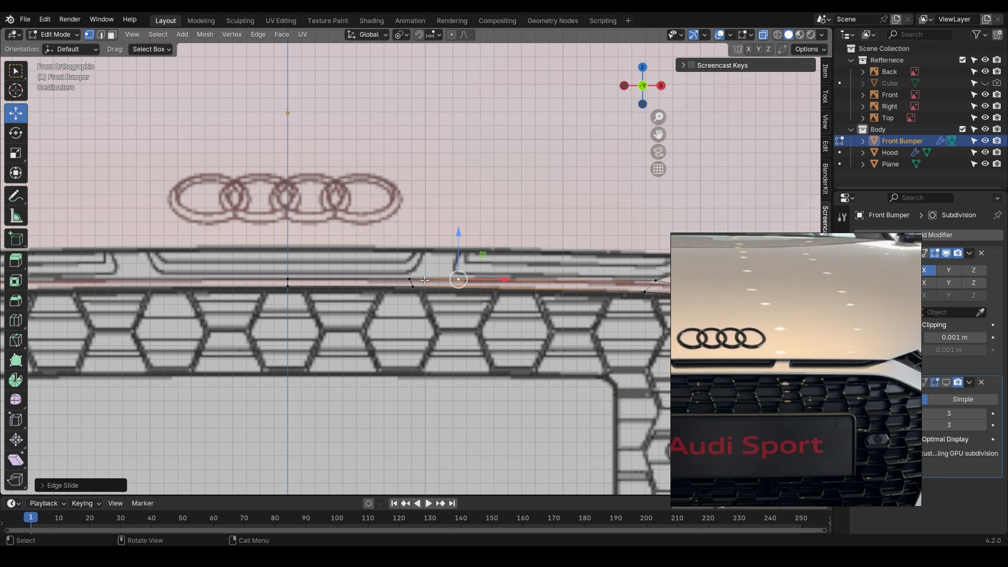
pyautogui.keyDown('shift'); pyautogui.moveTo(307, 281); pyautogui.dragTo(329, 282, button='middle'); pyautogui.keyUp('shift')
pyautogui.scroll(3, 415, 294)
pyautogui.keyDown('shift'); pyautogui.moveTo(480, 288); pyautogui.dragTo(394, 296, button='middle'); pyautogui.keyUp('shift')
pyautogui.hotkey('alt', 'z')
pyautogui.click(393, 295)
pyautogui.press('g')
pyautogui.press('g')
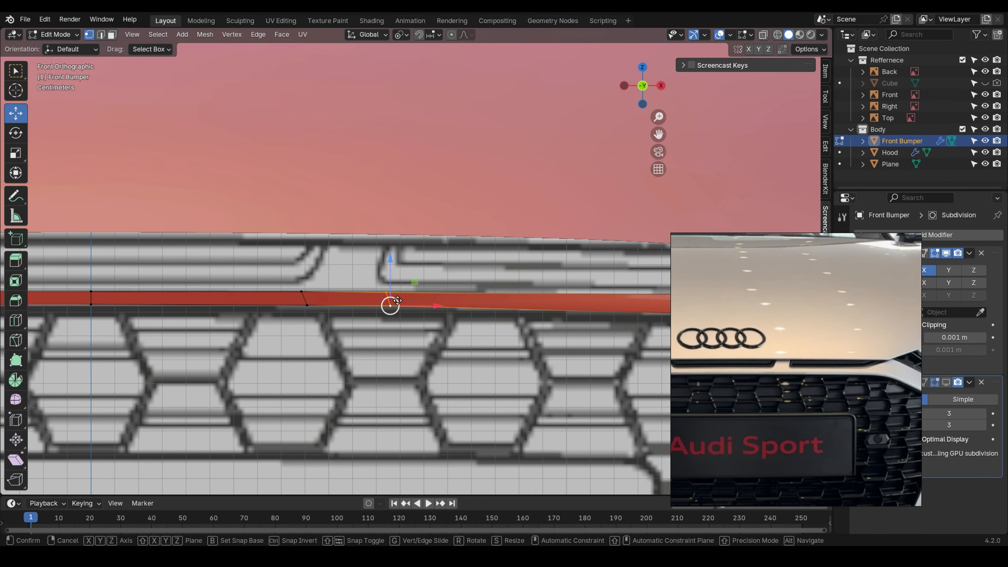
pyautogui.click(385, 304)
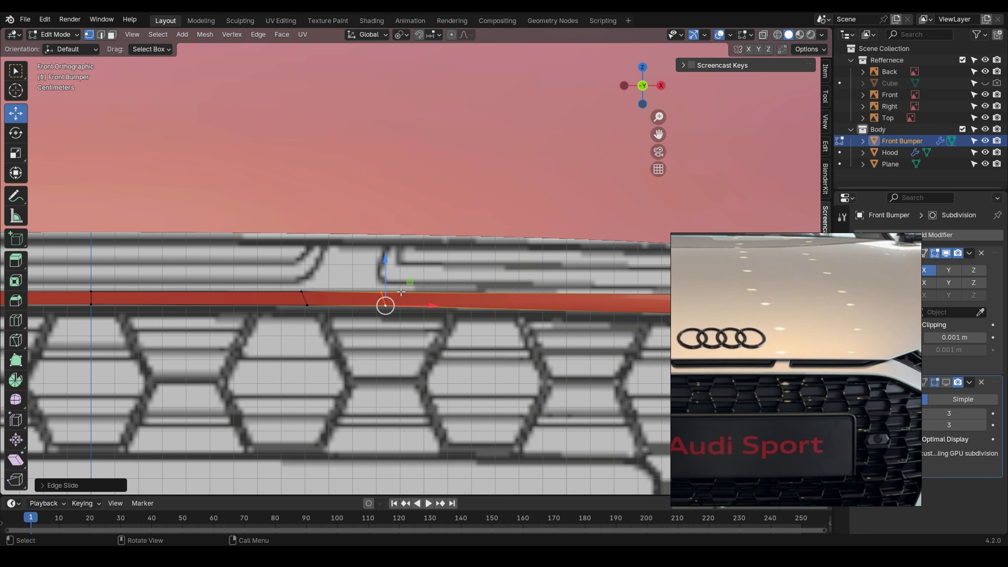
# - Scale the crosswise edge at the vent gap along Z by about 1.42
pyautogui.press('s')
pyautogui.press('z')
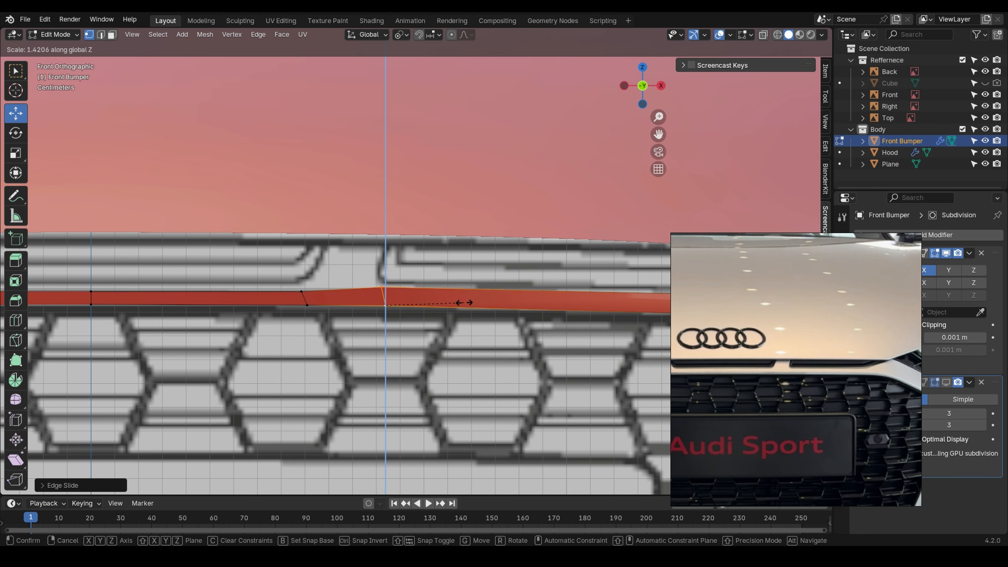
pyautogui.click(464, 303)
# - Scale the trim's short crosswise edge at the outer vent's far end along Z by about 1.26
pyautogui.keyDown('shift'); pyautogui.moveTo(565, 296); pyautogui.dragTo(307, 296, button='middle'); pyautogui.keyUp('shift')
pyautogui.click(469, 293)
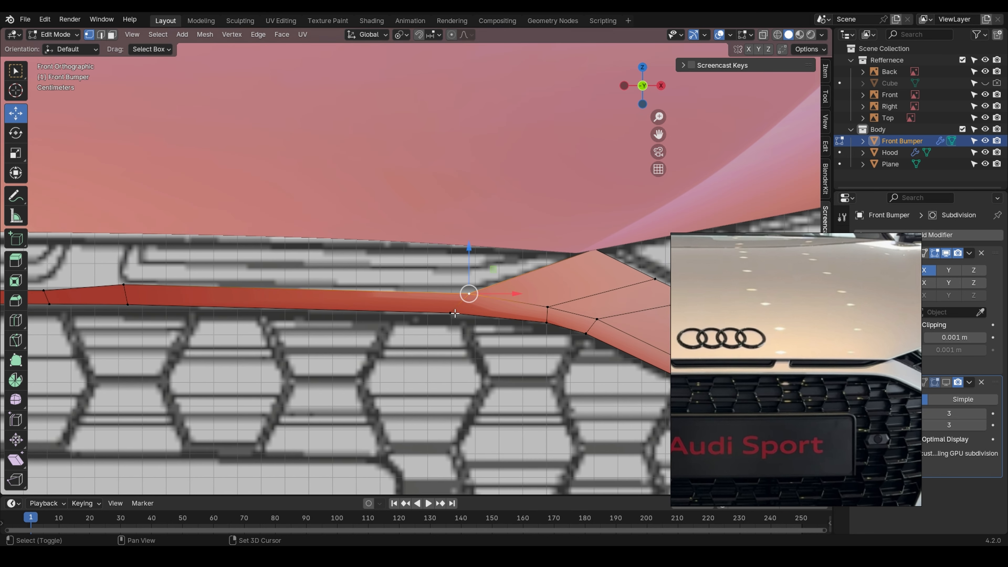
pyautogui.keyDown('shift'); pyautogui.click(451, 313); pyautogui.keyUp('shift')
pyautogui.press('s')
pyautogui.press('z')
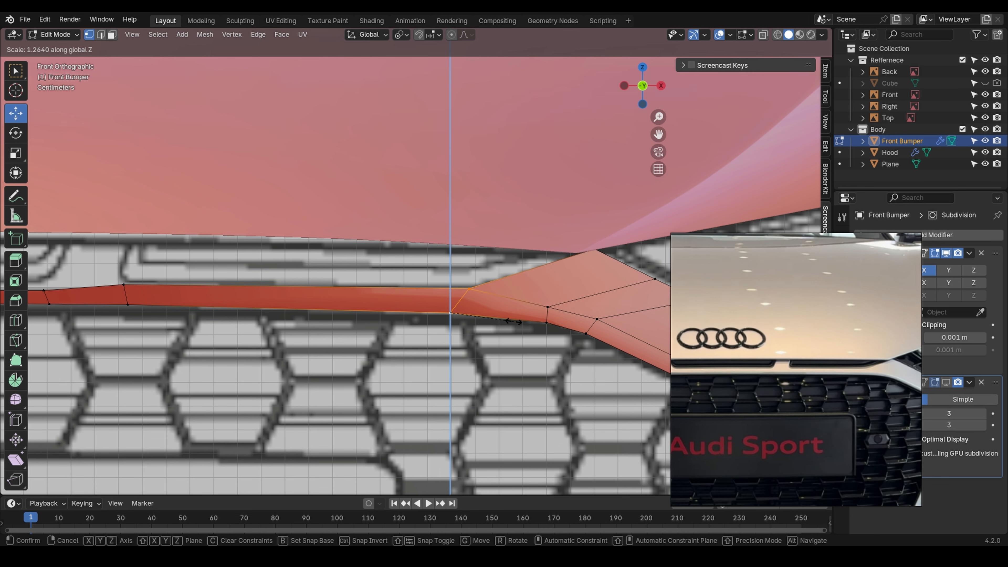
pyautogui.click(514, 321)
# - Extrude two vertices upward from the trim at the outer vent's inner corner, tracing the vent's end to the hood edge
pyautogui.keyDown('shift'); pyautogui.moveTo(450, 311); pyautogui.dragTo(551, 317, button='middle'); pyautogui.keyUp('shift')
pyautogui.click(225, 289)
pyautogui.press('g')
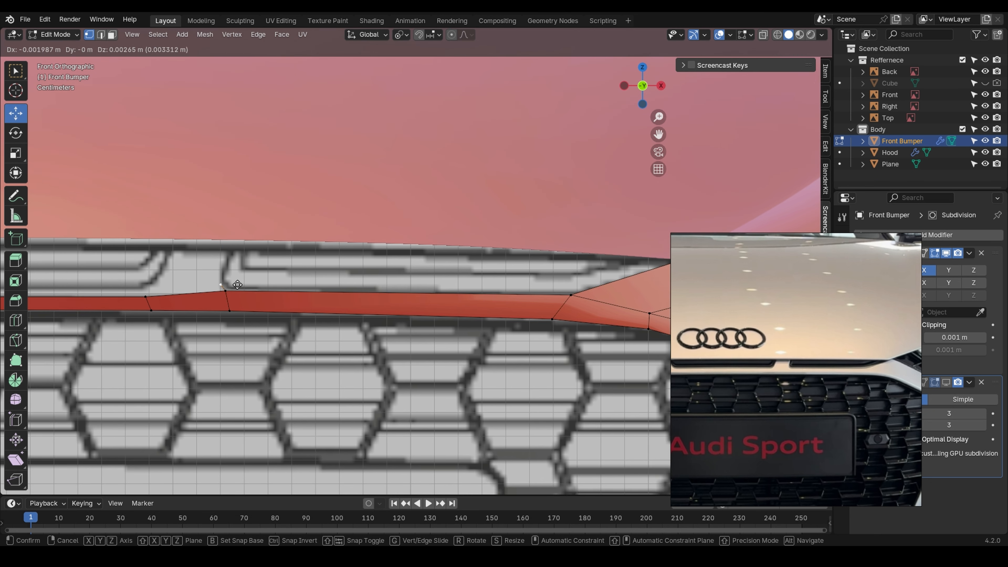
pyautogui.click(237, 280)
pyautogui.press('e')
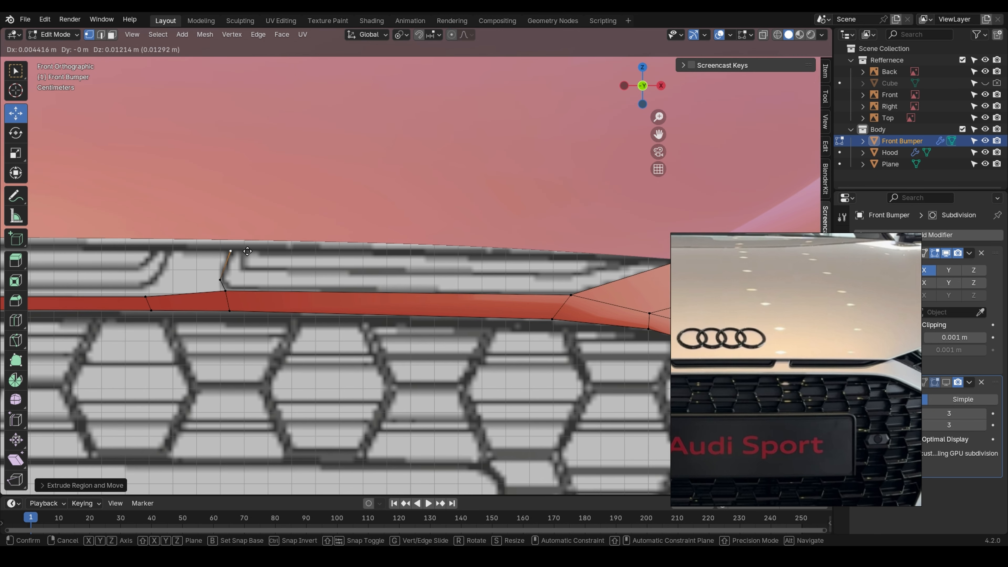
pyautogui.click(249, 249)
# - Move the two extruded vent-end vertices slightly back along Y to follow the blueprint's side profile
pyautogui.press('KP_3')
pyautogui.press('g')
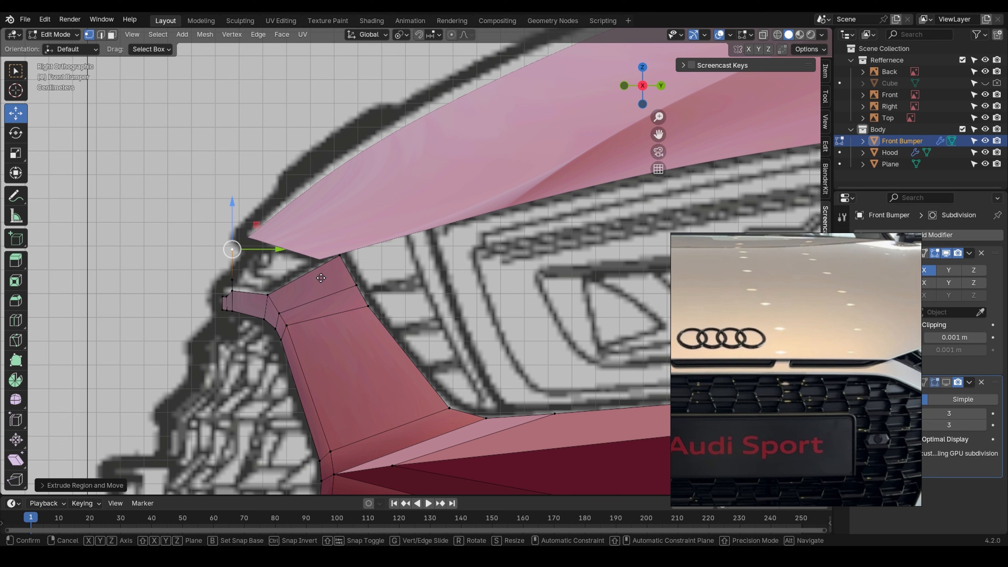
pyautogui.click(321, 278)
pyautogui.press('g')
pyautogui.press('y')
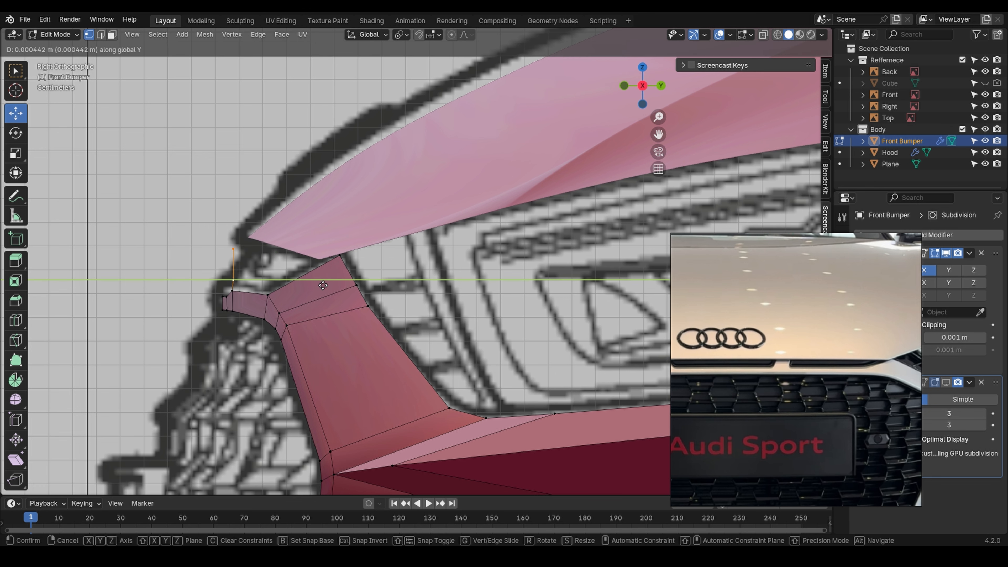
pyautogui.click(327, 285)
pyautogui.keyDown('ctrl'); pyautogui.moveTo(262, 297); pyautogui.dragTo(208, 272); pyautogui.keyUp('ctrl')
pyautogui.press('g')
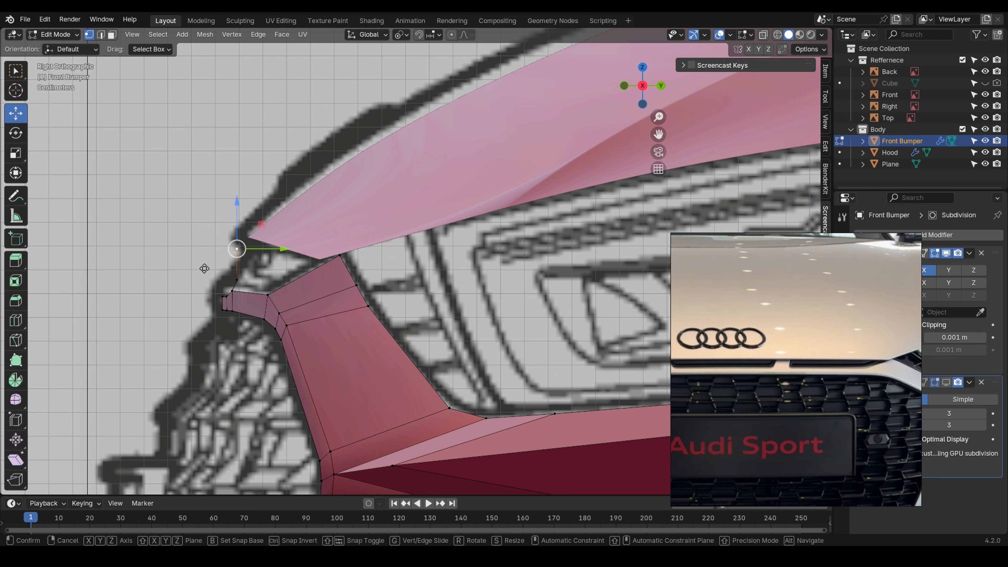
pyautogui.press('y')
pyautogui.click(227, 267)
# - Add a lengthwise loop cut through the flared panel and slide it close to the trim-side edge
pyautogui.moveTo(227, 267); pyautogui.dragTo(329, 301, button='middle')
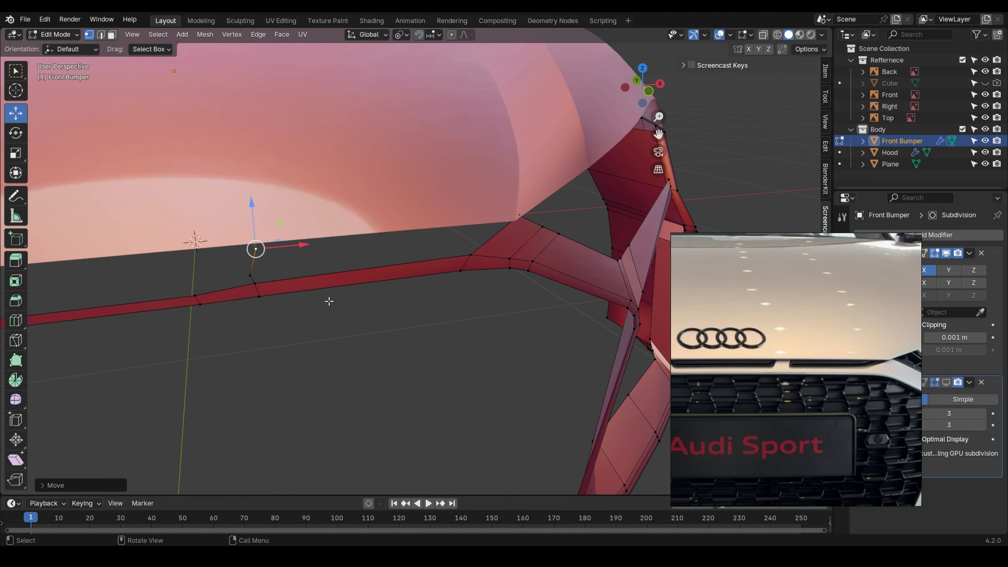
pyautogui.hotkey('ctrl', 'r')
pyautogui.click(488, 247)
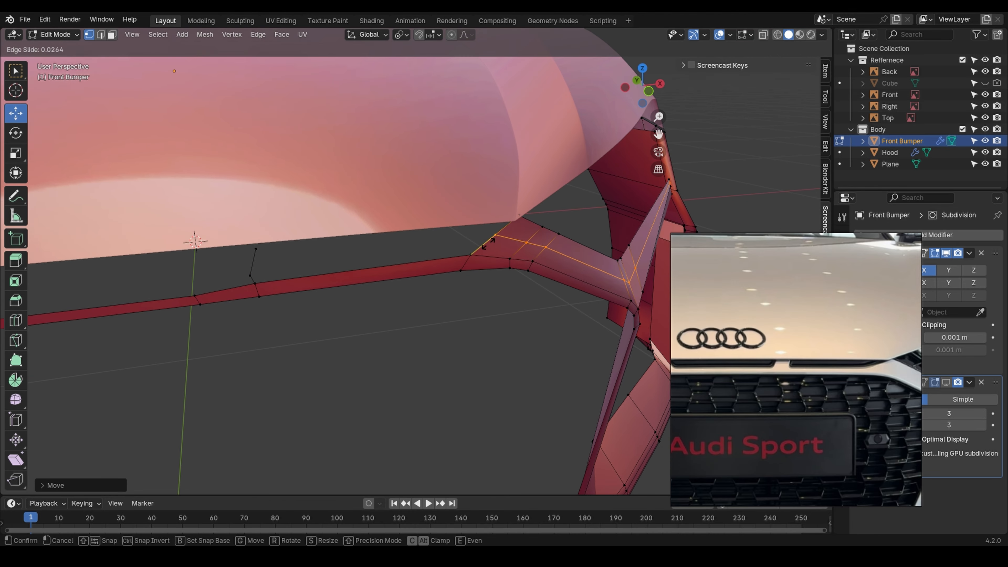
pyautogui.click(477, 261)
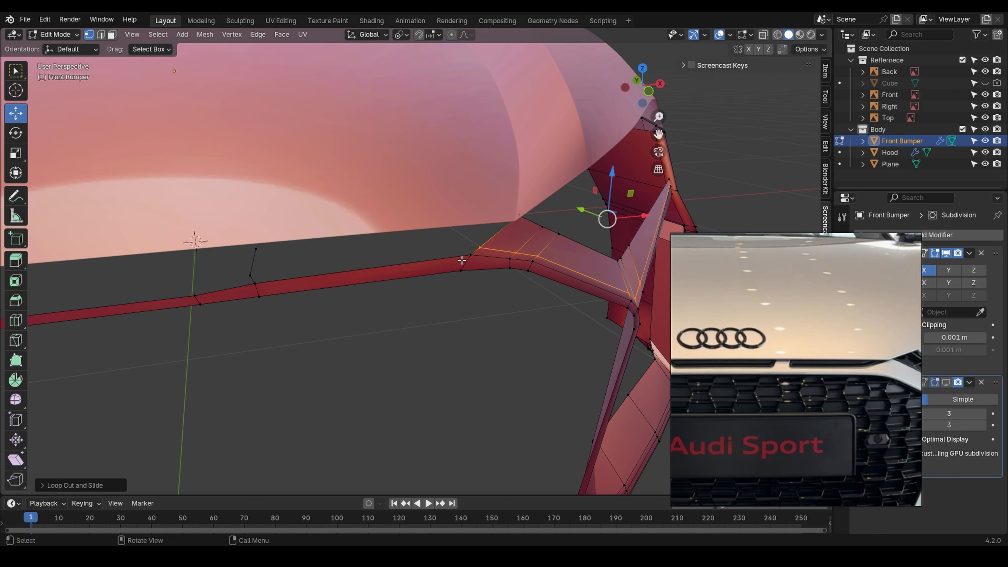
# - Try to extrude the trim's upper edge beneath the outer vent along Y, then undo it
pyautogui.moveTo(463, 258)
pyautogui.mouseDown(button='middle')
pyautogui.moveTo(443, 264)
pyautogui.moveTo(470, 265)
pyautogui.mouseUp(button='middle')
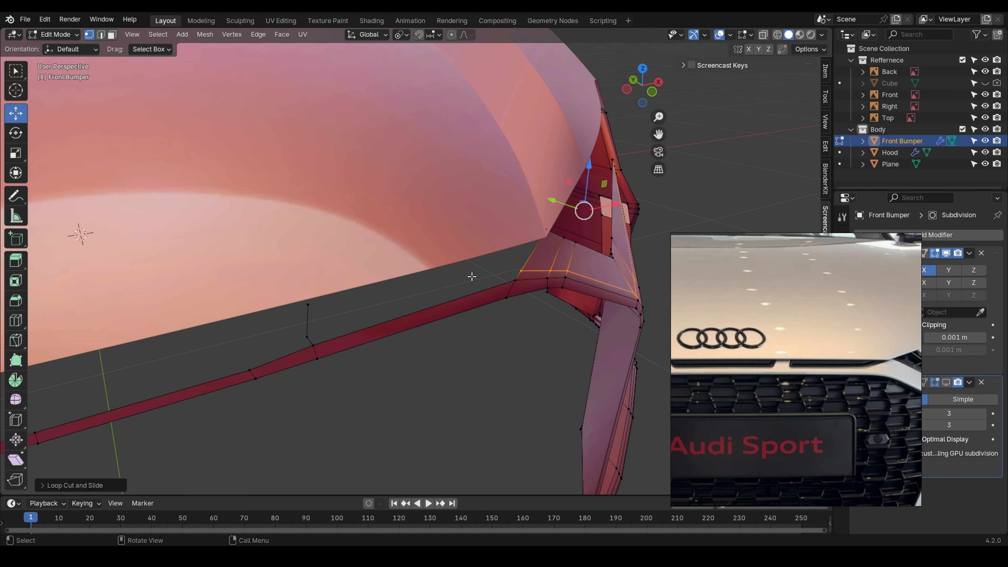
pyautogui.click(317, 345)
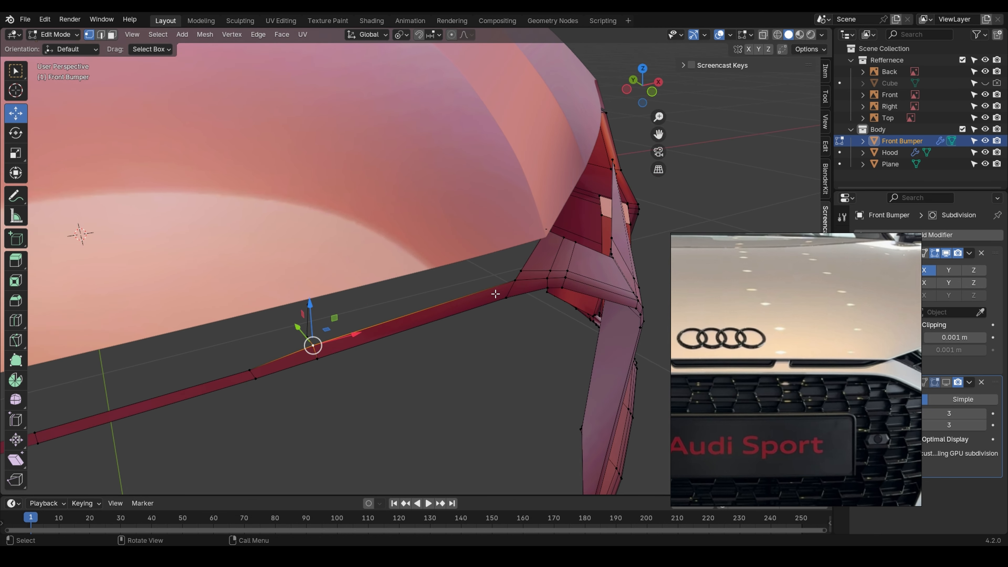
pyautogui.scroll(4, 496, 293)
pyautogui.keyDown('shift'); pyautogui.click(526, 276); pyautogui.keyUp('shift')
pyautogui.moveTo(507, 302); pyautogui.dragTo(360, 259, button='middle')
pyautogui.press('e')
pyautogui.press('y')
pyautogui.click(499, 294)
pyautogui.scroll(-1, 498, 294)
pyautogui.hotkey('ctrl', 'z')
pyautogui.scroll(-1, 263, 308)
# - Edge-slide the trim's crosswise edge below the central vent's outer end slightly toward the centre
pyautogui.press('KP_1')
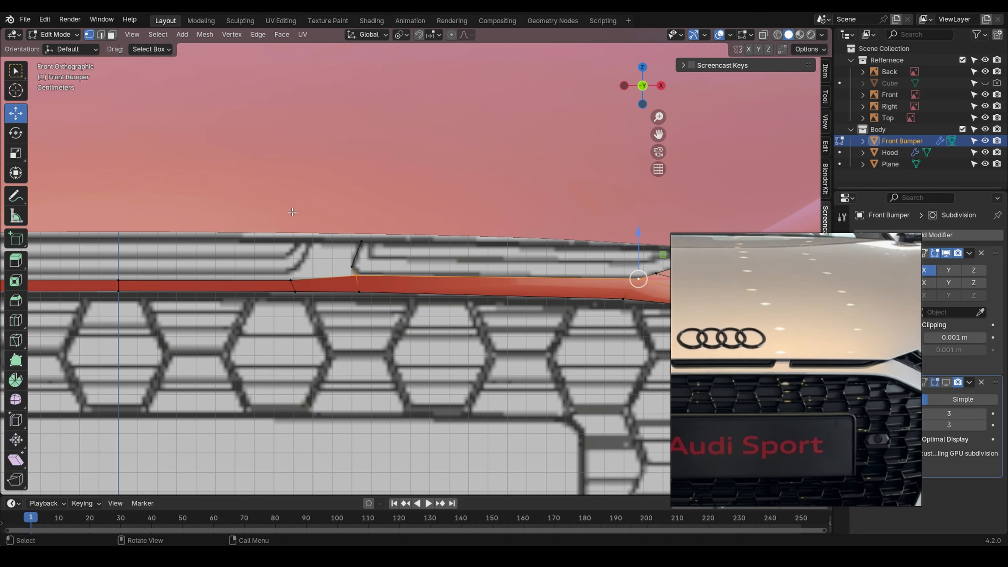
pyautogui.scroll(3, 278, 254)
pyautogui.click(309, 296)
pyautogui.press('g')
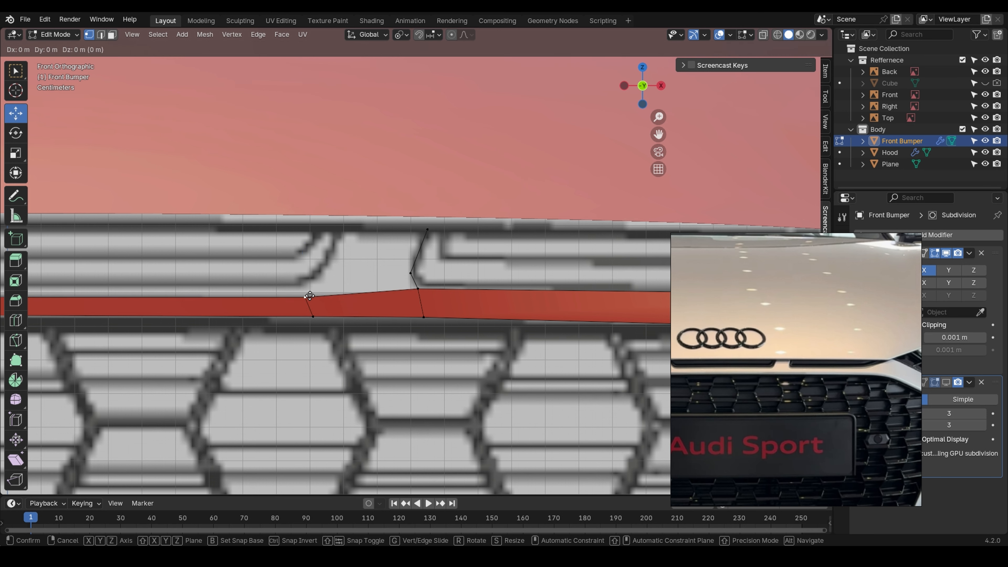
pyautogui.press('g')
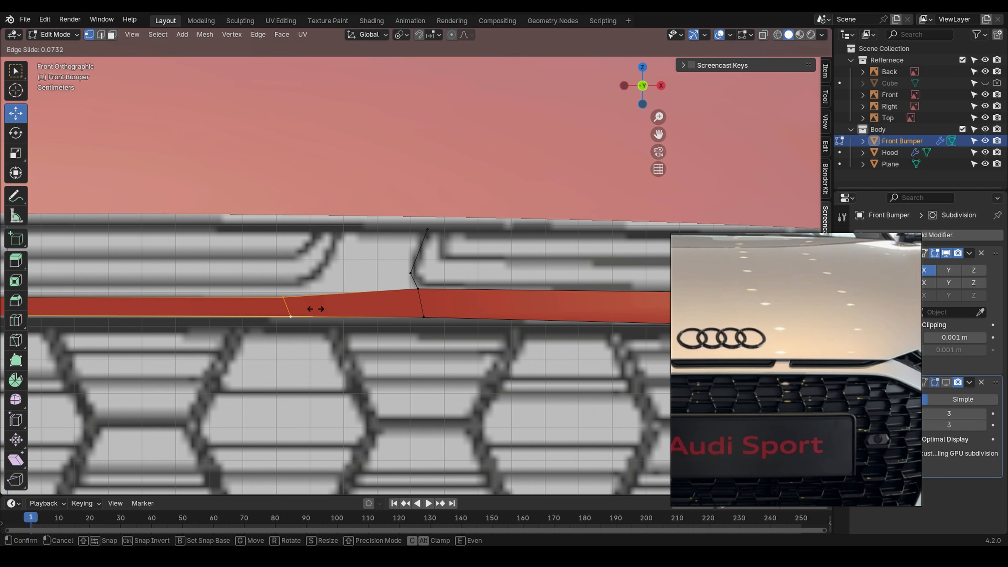
pyautogui.click(289, 315)
# - Scale this crosswise edge along Z by about 1.46 and slide its upper vertex outward to the central vent's lower corner
pyautogui.press('s')
pyautogui.press('z')
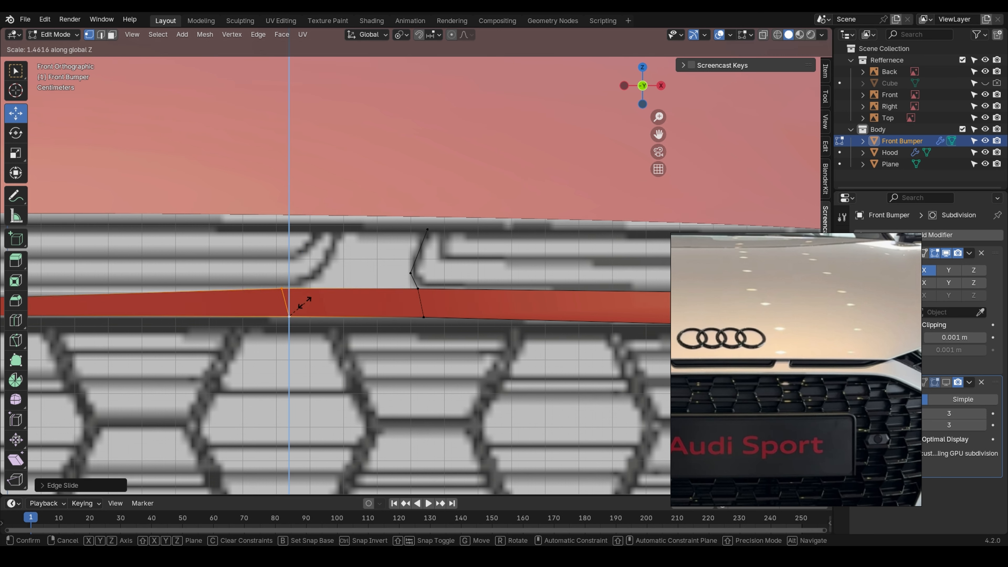
pyautogui.click(304, 302)
pyautogui.hotkey('shift', 'v')
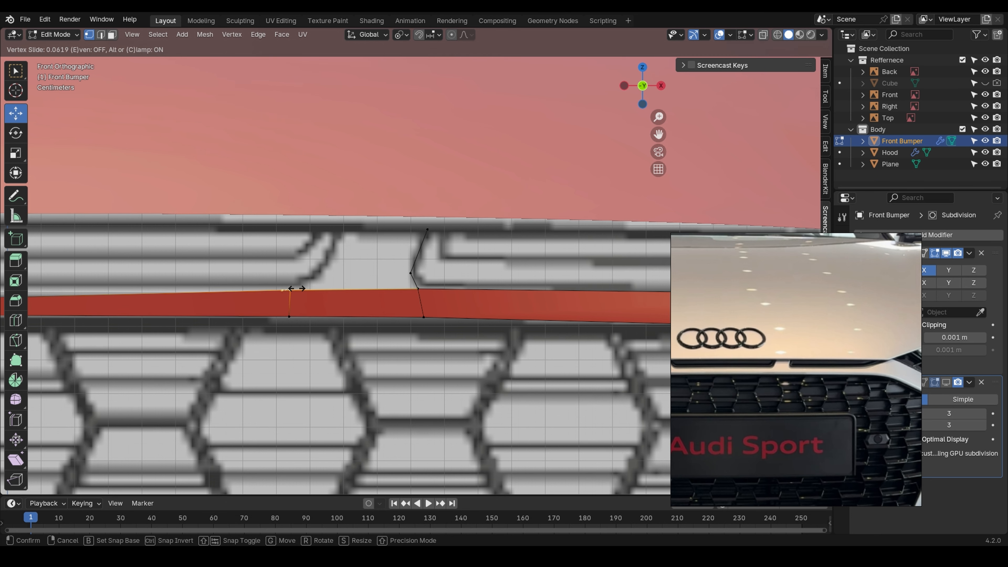
pyautogui.click(309, 288)
# - Extrude two vertices upward from the central vent's lower corner, following the vent's slanted end to the hood edge
pyautogui.press('e')
pyautogui.click(331, 267)
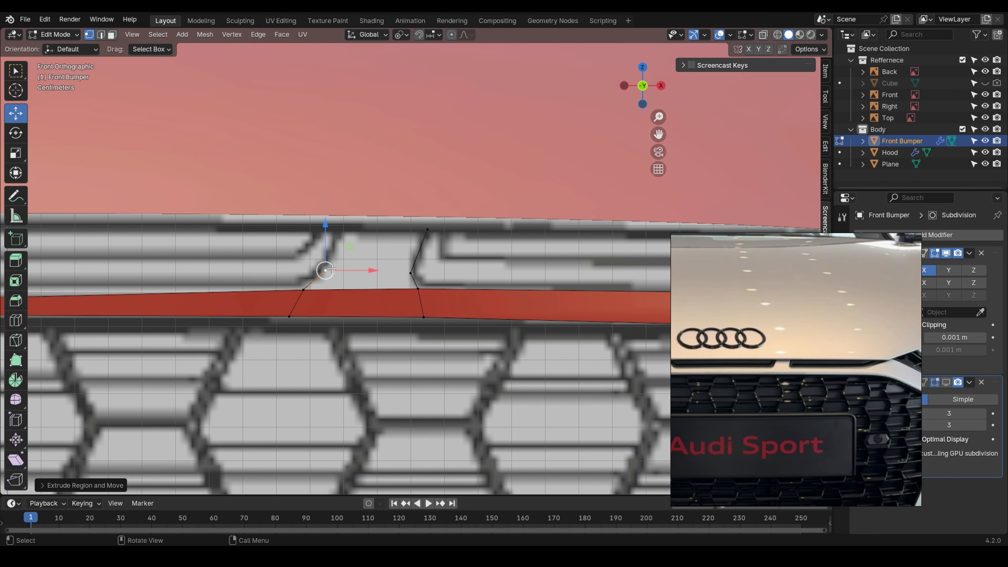
pyautogui.press('e')
pyautogui.click(358, 222)
pyautogui.scroll(-4, 357, 231)
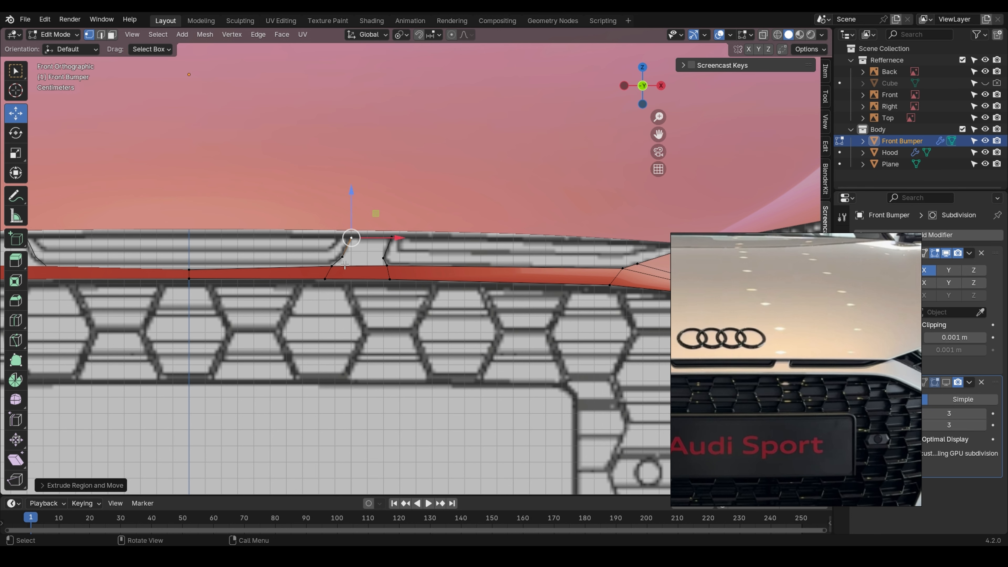
# - Level the trim's upper edge between the centre line and the central vent's corner by scaling its vertices to 0 along Z
pyautogui.click(334, 269)
pyautogui.scroll(2, 336, 267)
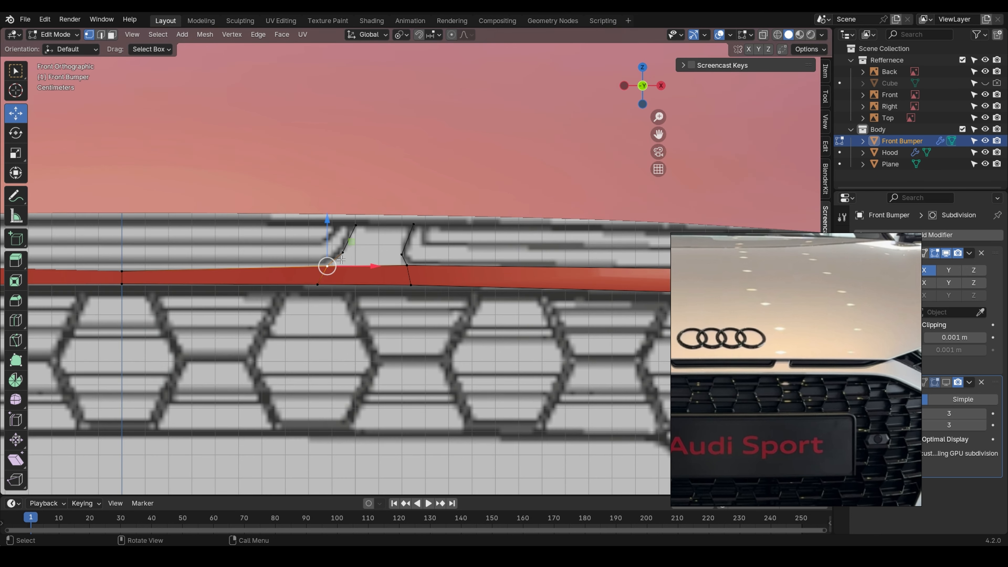
pyautogui.scroll(-3, 347, 263)
pyautogui.keyDown('shift'); pyautogui.moveTo(344, 259); pyautogui.dragTo(367, 316, button='middle'); pyautogui.keyUp('shift')
pyautogui.scroll(1, 341, 283)
pyautogui.click(179, 308)
pyautogui.press('KP_1')
pyautogui.scroll(1, 186, 291)
pyautogui.scroll(3, 200, 294)
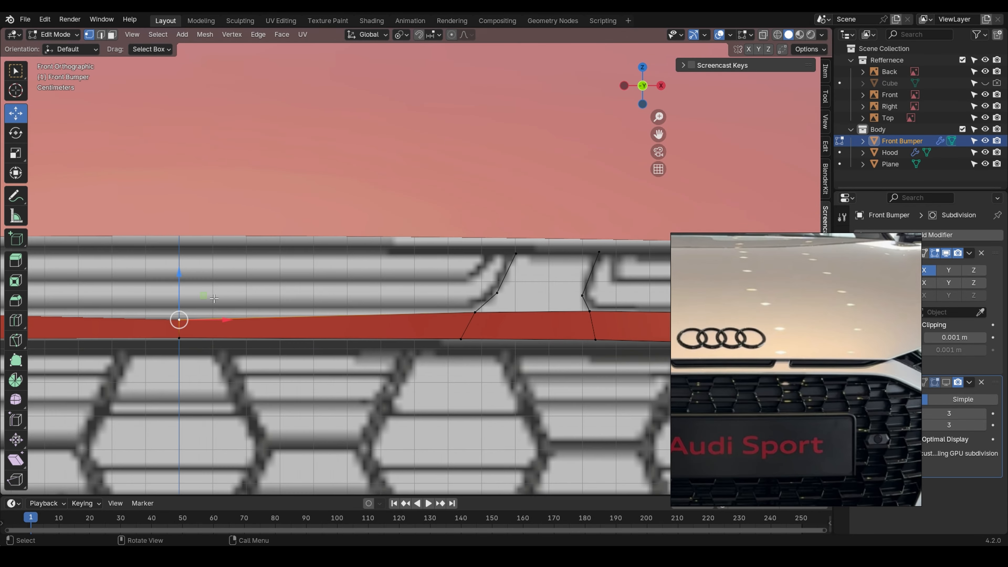
pyautogui.press('s')
pyautogui.press('z')
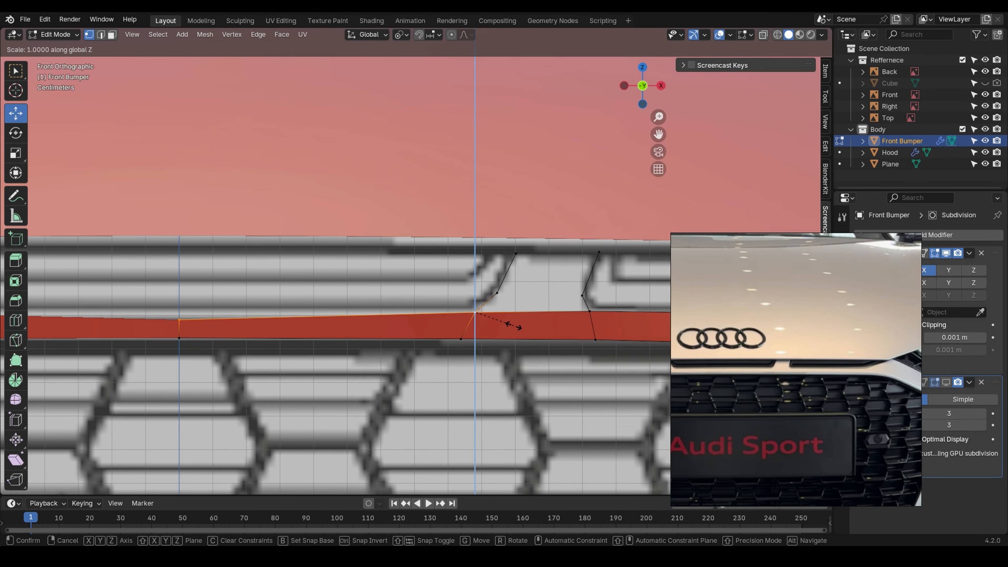
pyautogui.press('0')
pyautogui.press('Return')
# - Extrude the trim's upper edge from the centre line to the flared panel backward along Y
pyautogui.scroll(-3, 479, 314)
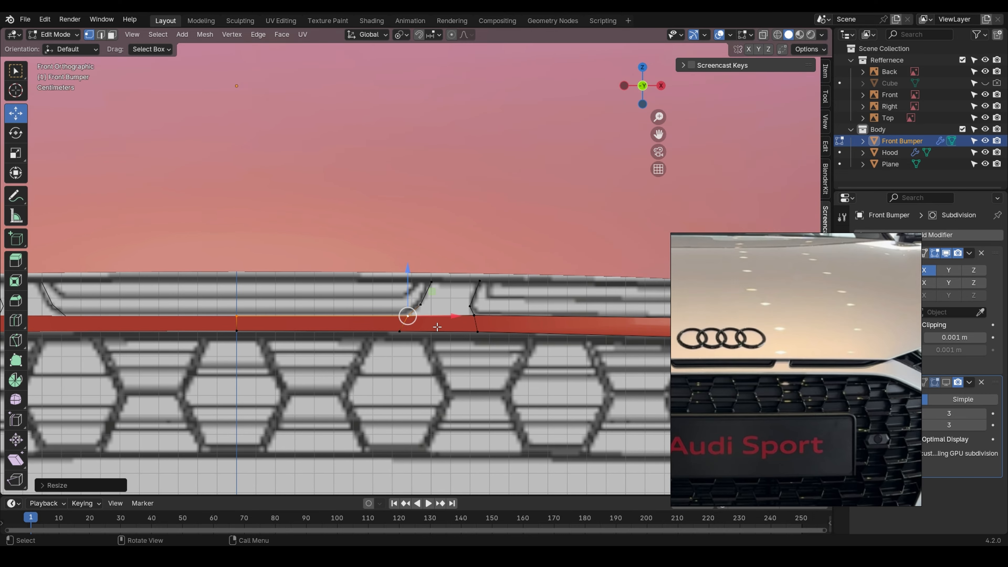
pyautogui.keyDown('shift'); pyautogui.moveTo(410, 306); pyautogui.dragTo(345, 322, button='middle'); pyautogui.keyUp('shift')
pyautogui.scroll(-1, 358, 302)
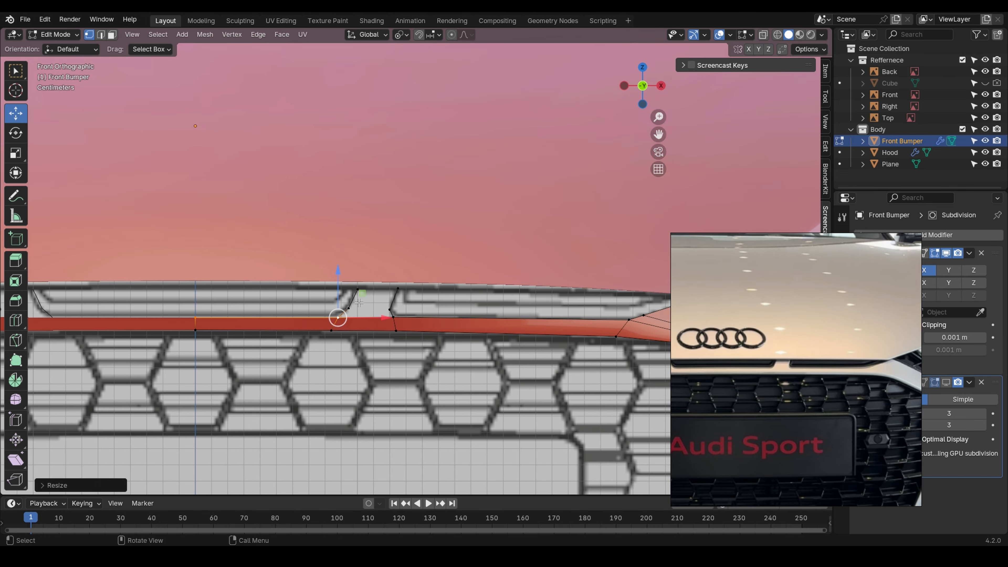
pyautogui.keyDown('shift'); pyautogui.click(393, 317); pyautogui.keyUp('shift')
pyautogui.keyDown('shift'); pyautogui.click(629, 320); pyautogui.keyUp('shift')
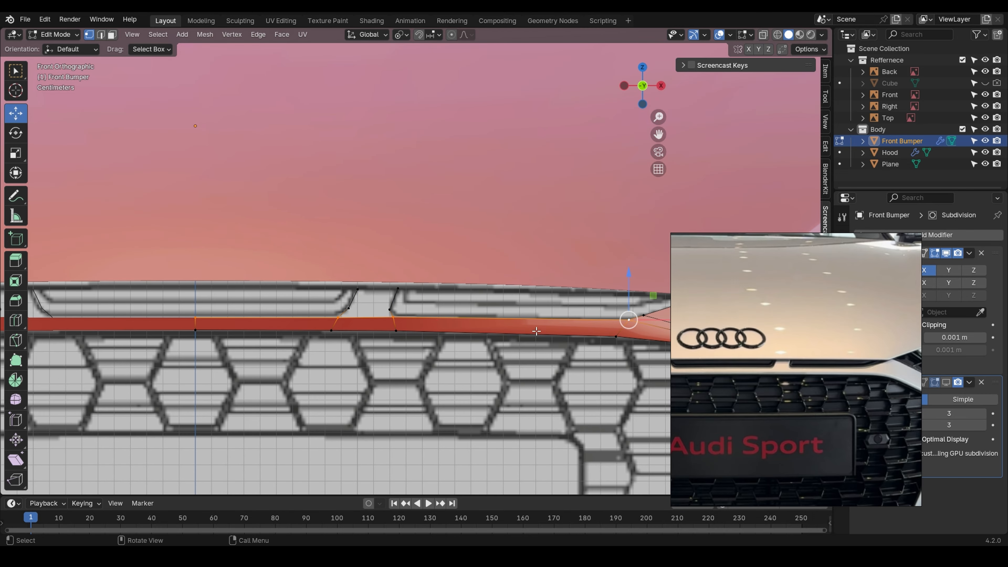
pyautogui.moveTo(629, 320); pyautogui.dragTo(558, 387, button='middle')
pyautogui.press('e')
pyautogui.press('y')
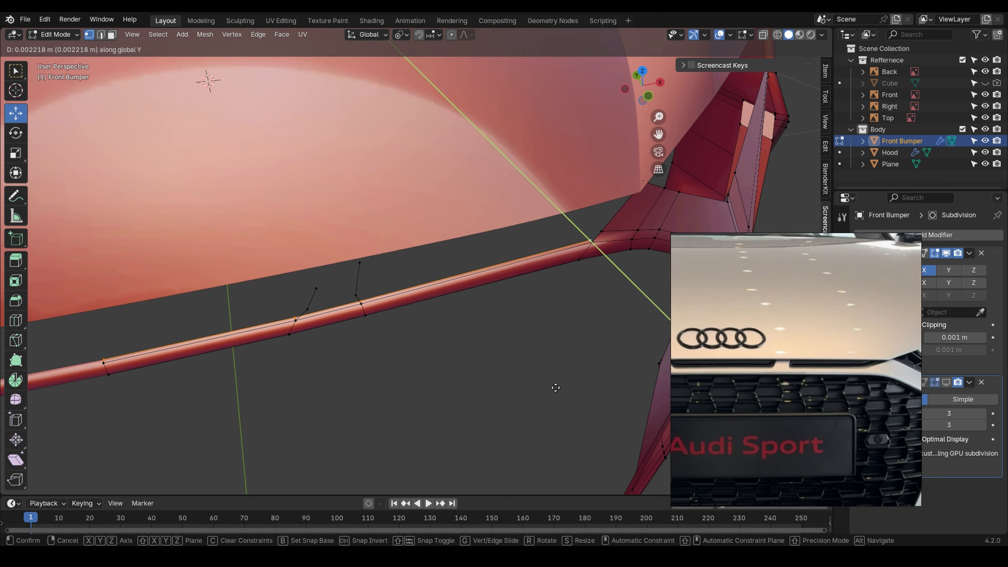
pyautogui.click(548, 373)
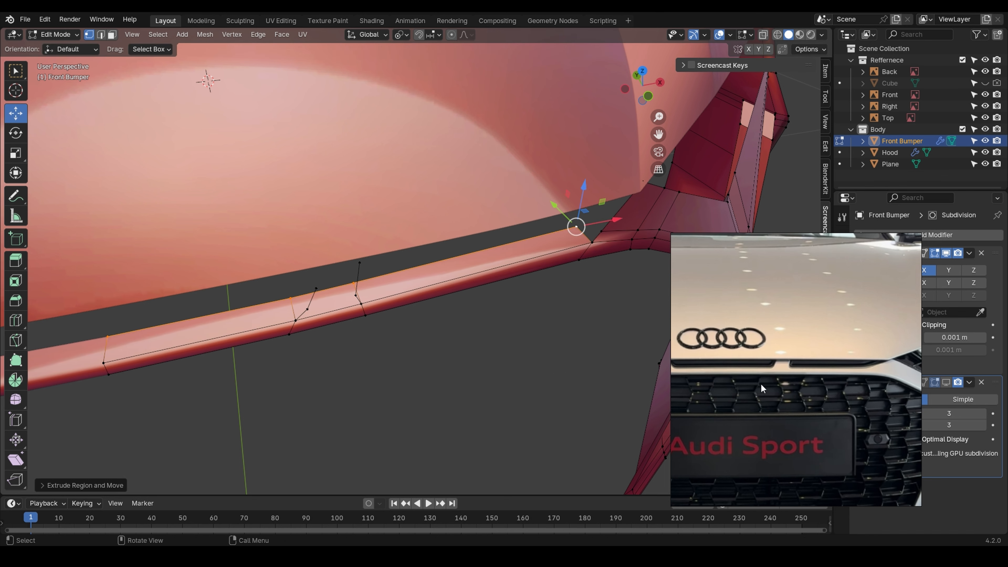
# - Examine the reference photos for how the bumper meets the hood and headlight at the grille's upper corner
pyautogui.scroll(-10, 760, 382)
pyautogui.moveTo(762, 384); pyautogui.dragTo(773, 300, button='middle')
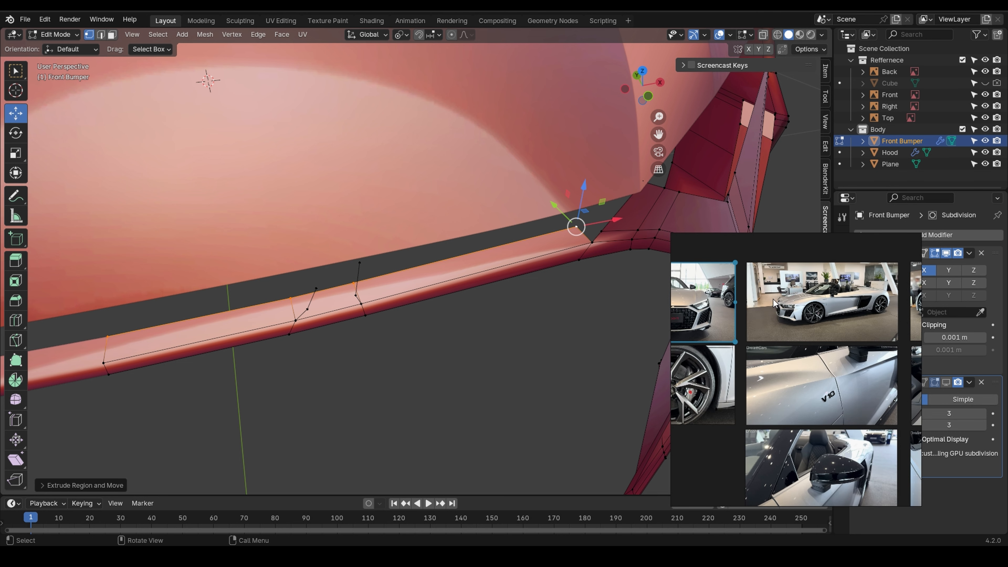
pyautogui.scroll(10, 773, 299)
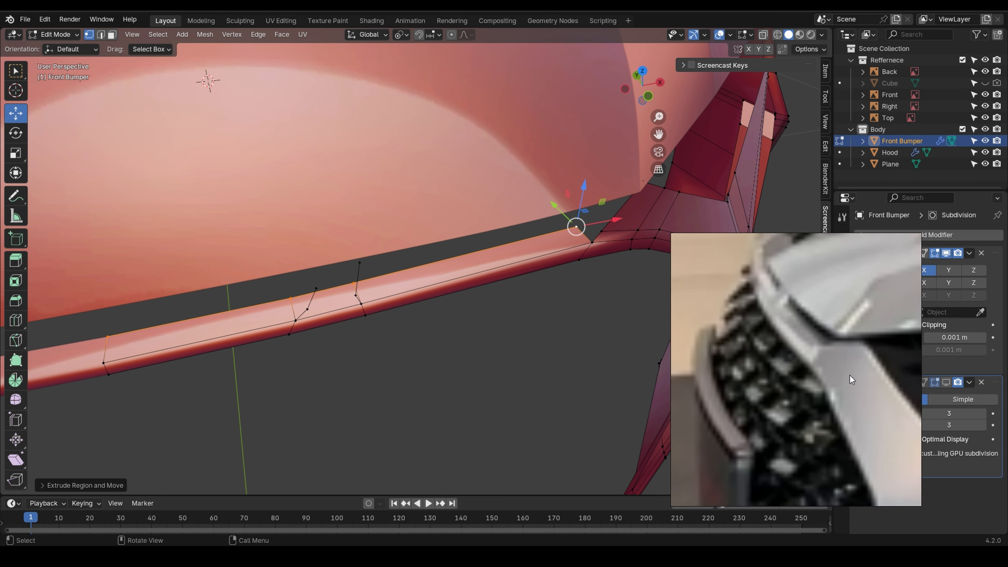
pyautogui.moveTo(816, 381); pyautogui.dragTo(709, 342, button='middle')
# - Move the flared panel's top corner vertex slightly down and outward beneath the hood's corner
pyautogui.moveTo(579, 318); pyautogui.dragTo(276, 246, button='middle')
pyautogui.scroll(-2, 499, 300)
pyautogui.click(383, 299)
pyautogui.moveTo(384, 234); pyautogui.dragTo(380, 266, button='middle')
pyautogui.press('KP_1')
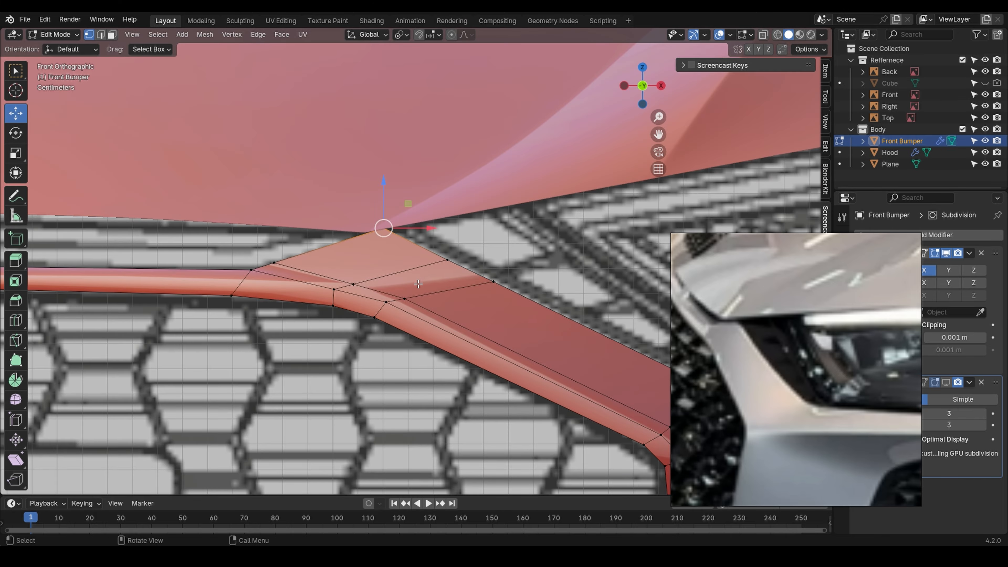
pyautogui.press('g')
pyautogui.press('z')
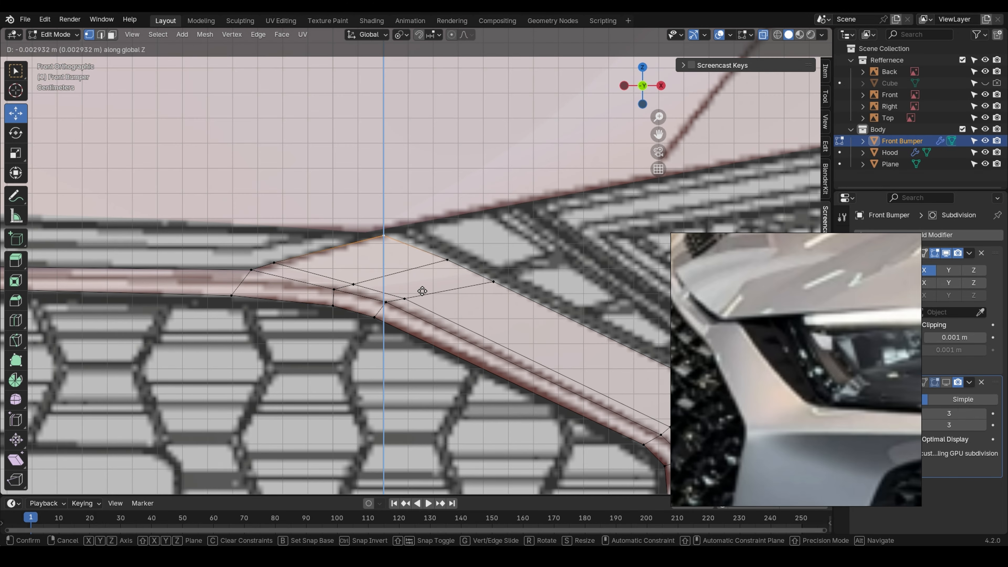
pyautogui.click(426, 288)
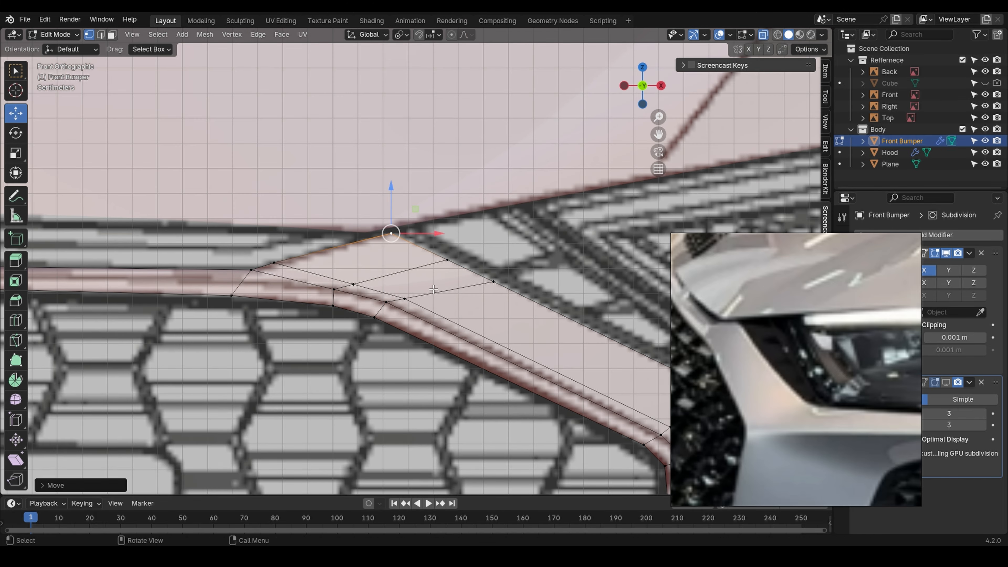
pyautogui.press('KP_3')
pyautogui.moveTo(447, 285); pyautogui.dragTo(772, 329, button='middle')
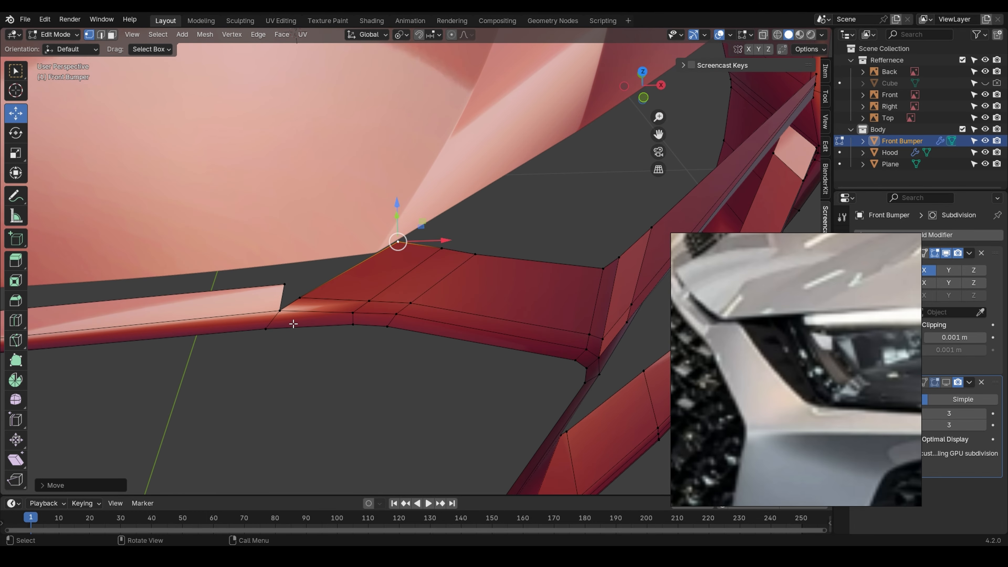
# - Dissolve the lengthwise edge loop running through the flared panel near the trim
pyautogui.moveTo(293, 324); pyautogui.dragTo(383, 315, button='middle')
pyautogui.click(302, 317)
pyautogui.scroll(2, 302, 318)
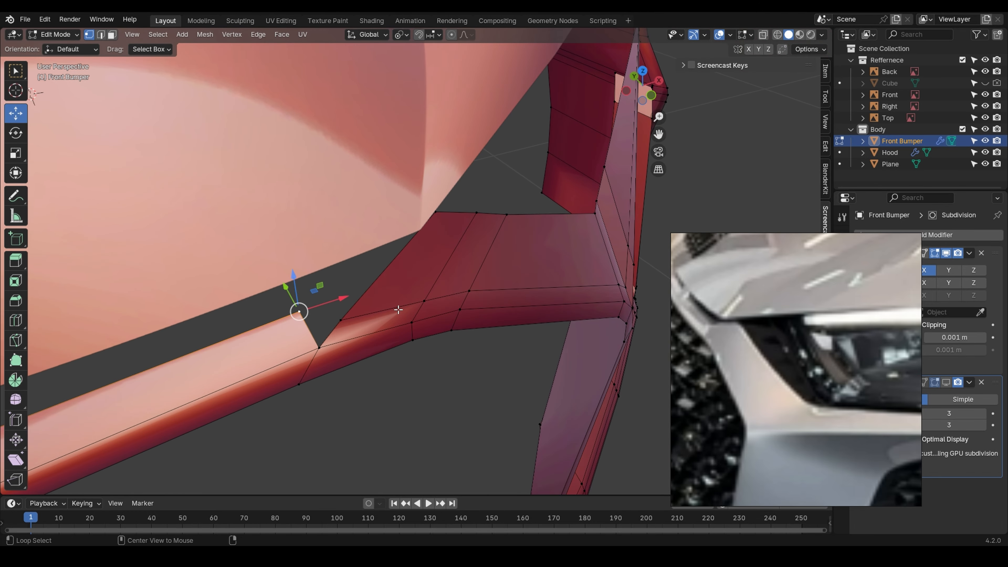
pyautogui.keyDown('alt'); pyautogui.click(398, 309); pyautogui.keyUp('alt')
pyautogui.press('x')
pyautogui.click(373, 388)
pyautogui.click(298, 312)
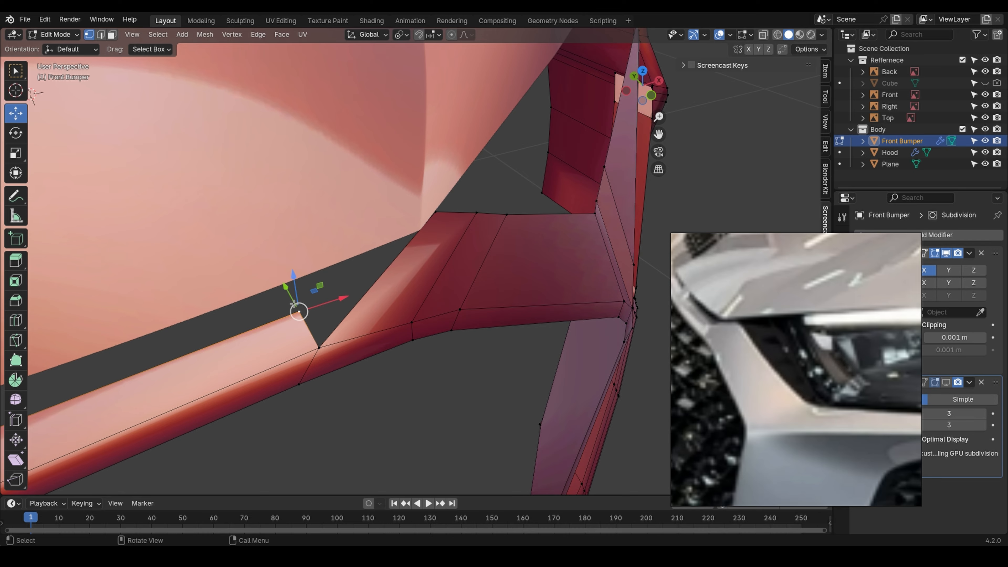
# - Select the vertices bordering the triangular gap between the trim's extruded upper edge and the flared panel
pyautogui.keyDown('shift'); pyautogui.click(318, 345); pyautogui.keyUp('shift')
pyautogui.moveTo(392, 295); pyautogui.dragTo(428, 266, button='middle')
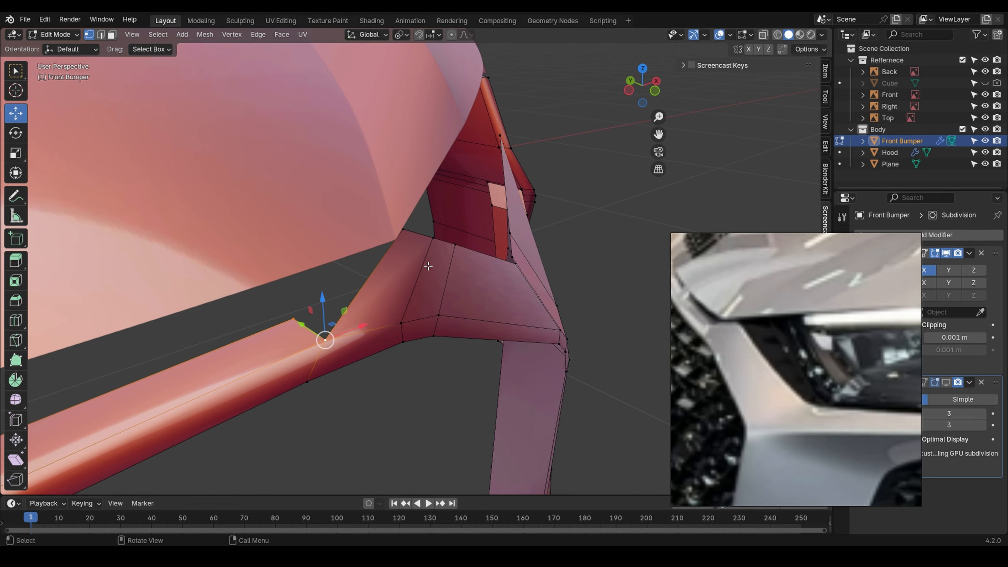
pyautogui.keyDown('shift'); pyautogui.click(407, 243); pyautogui.keyUp('shift')
pyautogui.moveTo(292, 311); pyautogui.dragTo(160, 316, button='middle')
pyautogui.moveTo(247, 323); pyautogui.dragTo(387, 311, button='middle')
# - Extrude edges up from the trim tracing both sides of the vent divider in front view, and shift them along Y to suit the side reference
pyautogui.press('`')
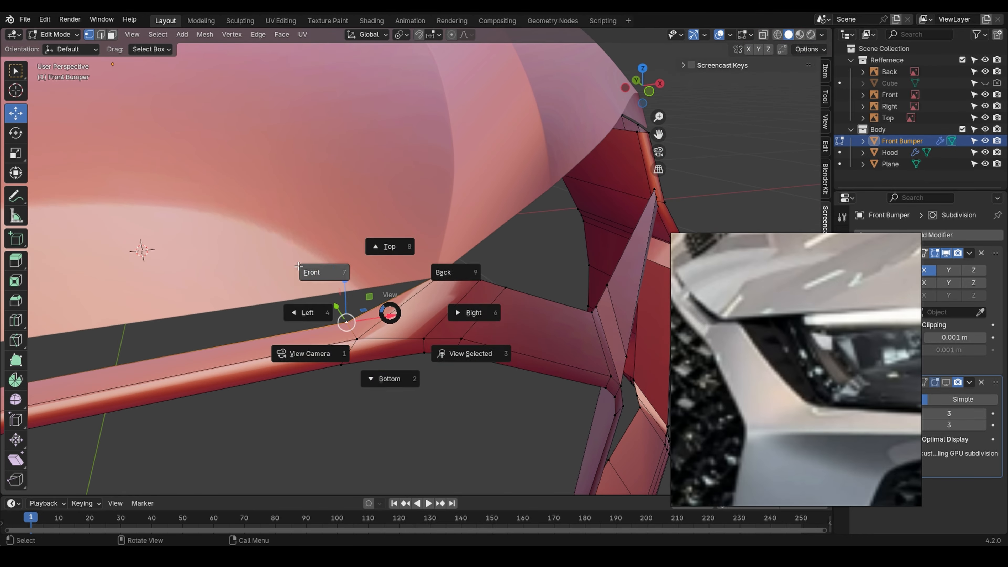
pyautogui.click(322, 270)
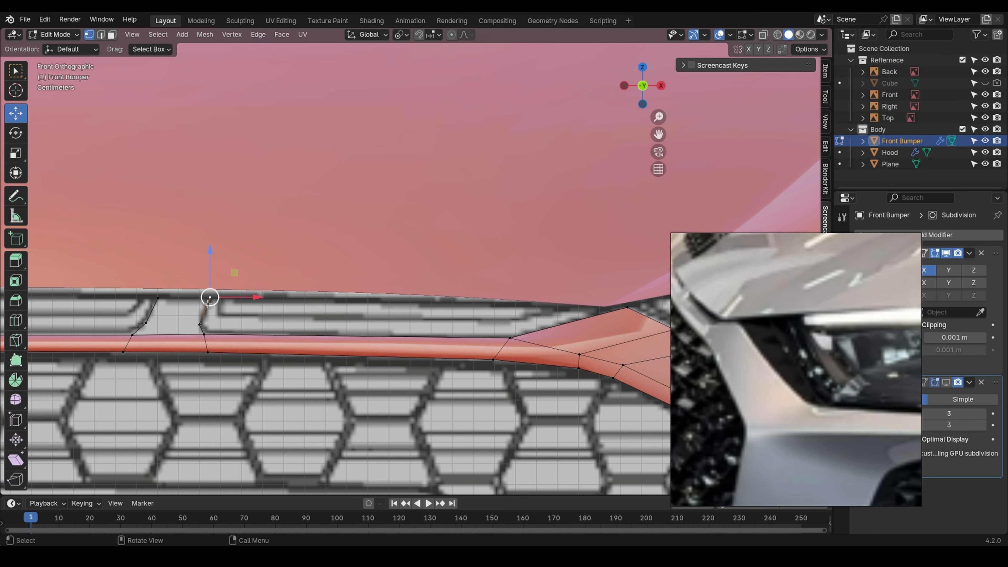
pyautogui.moveTo(208, 304); pyautogui.dragTo(206, 337, button='middle')
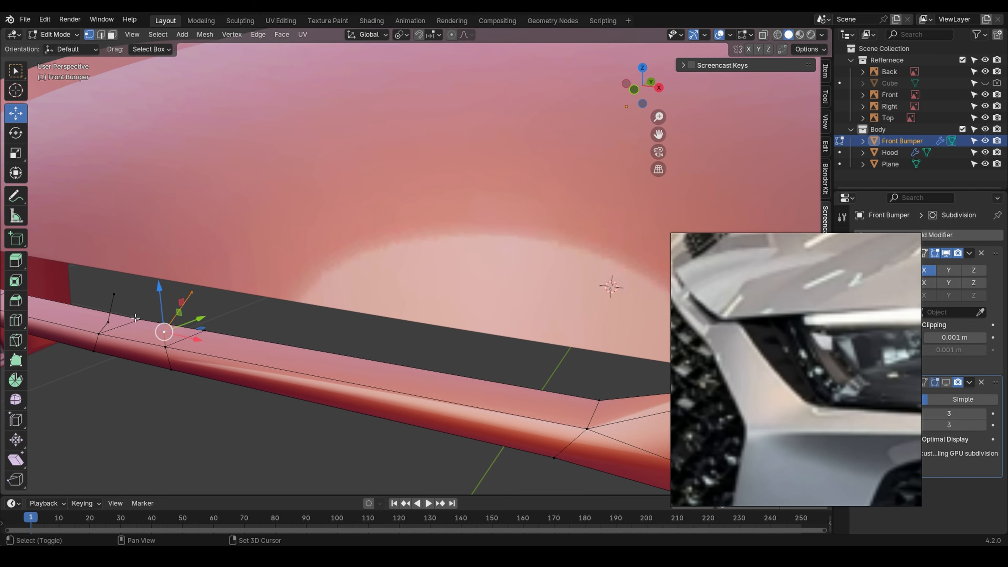
pyautogui.moveTo(108, 316); pyautogui.dragTo(150, 301, button='middle')
pyautogui.press('g')
pyautogui.press('y')
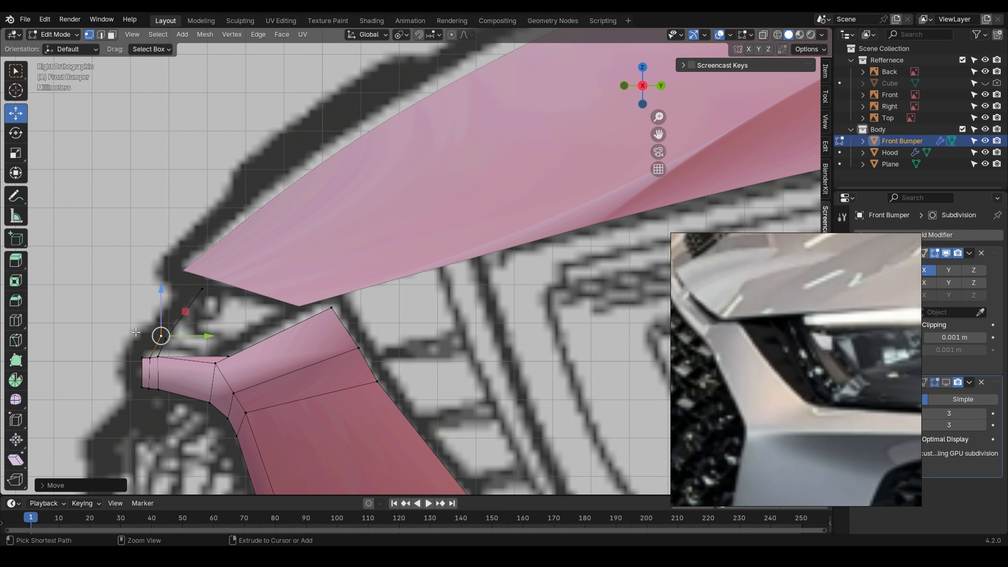
pyautogui.click(215, 352)
# - Fill the lower and upper faces between the two traced sides of the vent divider
pyautogui.moveTo(215, 352); pyautogui.dragTo(353, 304, button='middle')
pyautogui.scroll(-2, 353, 305)
pyautogui.keyDown('shift'); pyautogui.moveTo(318, 334); pyautogui.dragTo(353, 346, button='middle'); pyautogui.keyUp('shift')
pyautogui.scroll(1, 353, 347)
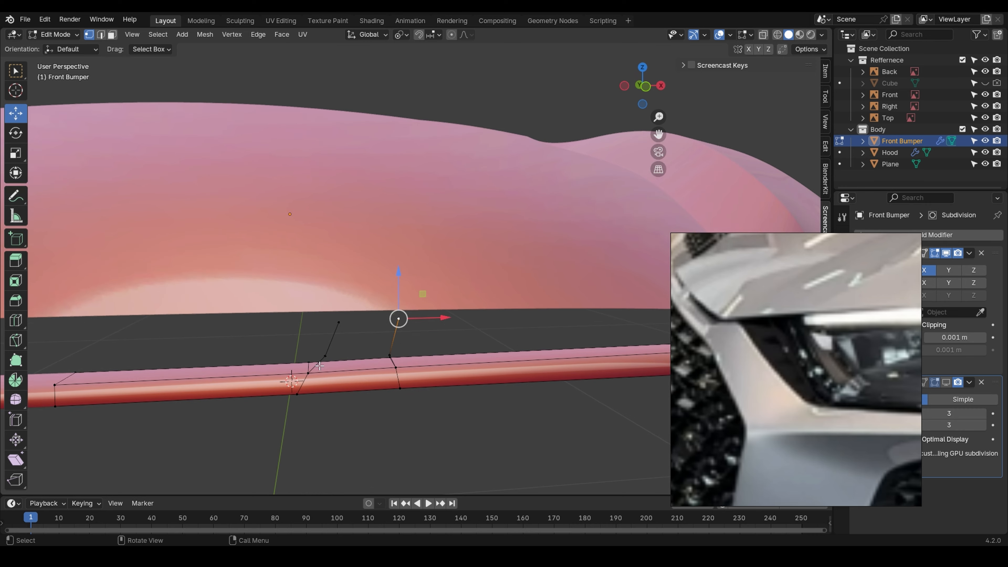
pyautogui.click(313, 375)
pyautogui.keyDown('shift'); pyautogui.click(395, 364); pyautogui.keyUp('shift')
pyautogui.press('f')
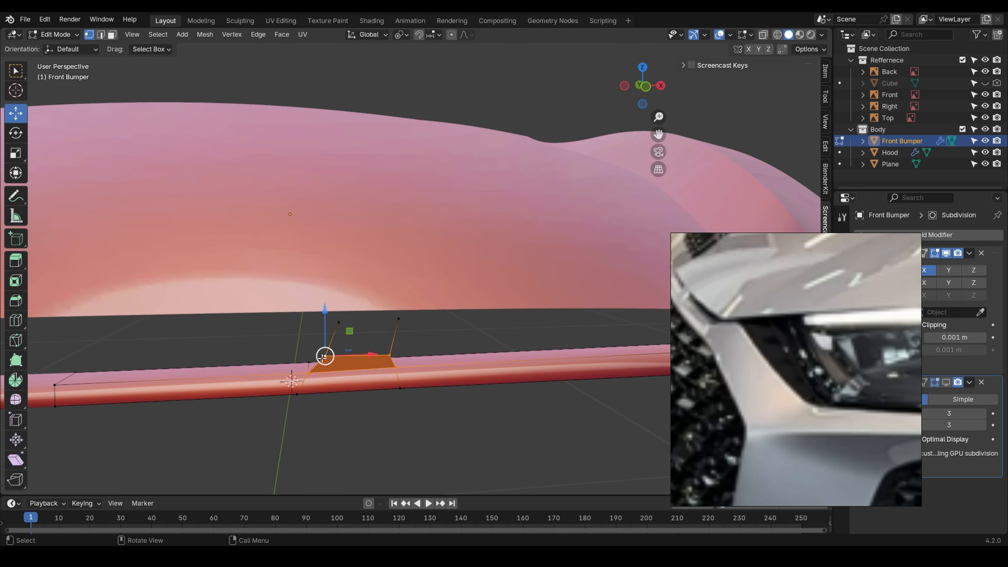
pyautogui.press('f')
# - Slide the vent divider's outer middle vertex along its edge to follow the front reference outline
pyautogui.press('KP_1')
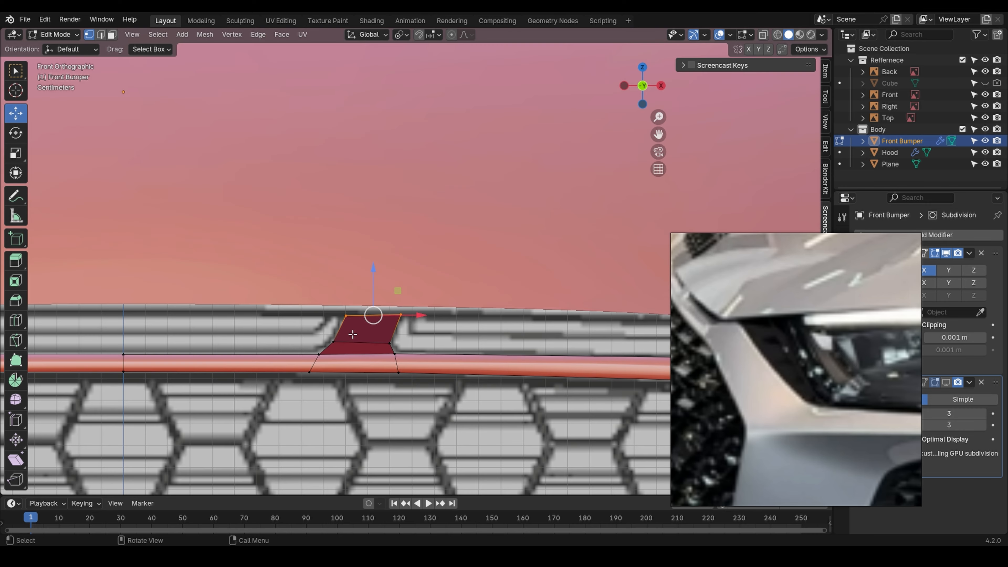
pyautogui.scroll(3, 351, 337)
pyautogui.click(412, 348)
pyautogui.hotkey('shift', 'v')
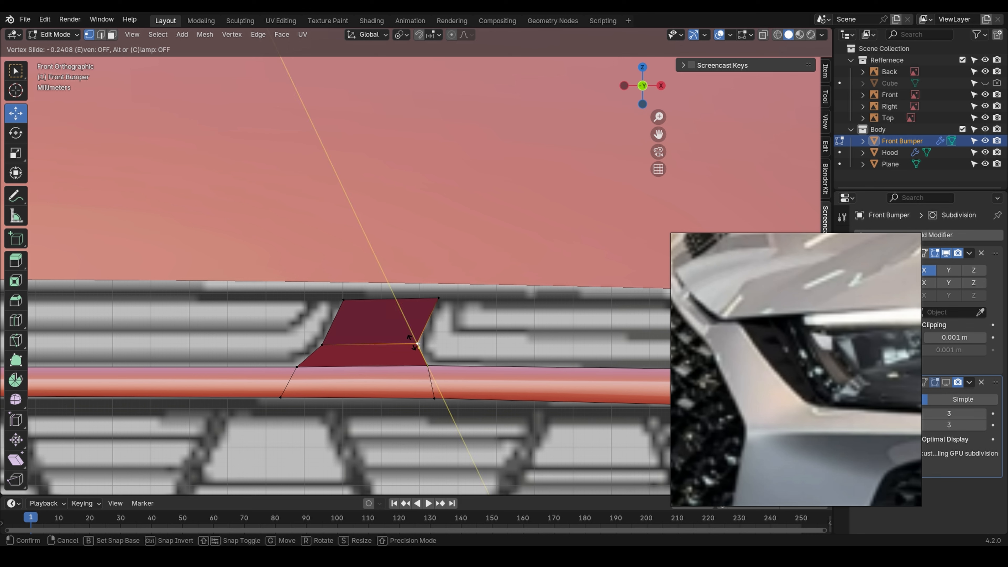
pyautogui.click(415, 343)
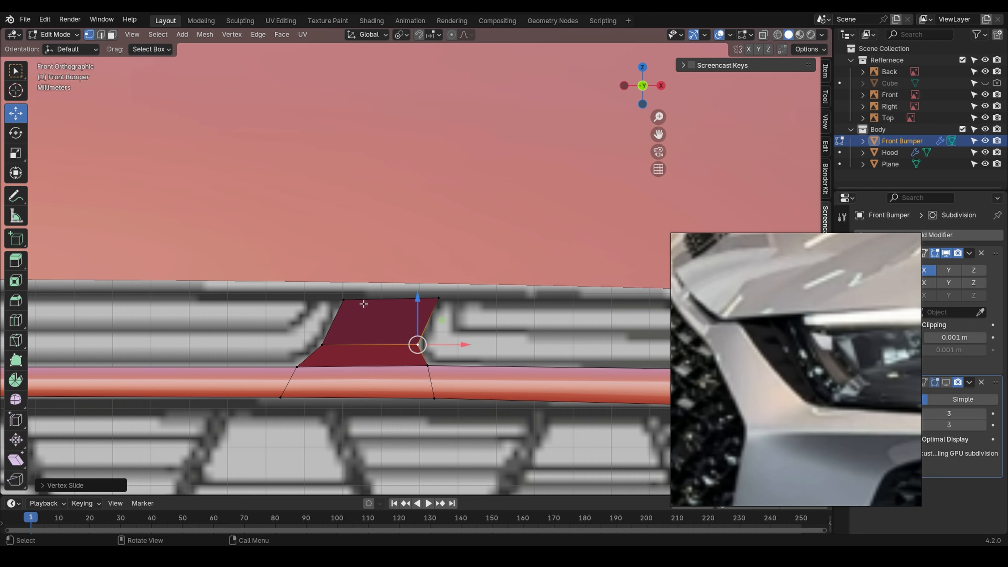
# - Level the vent divider's top edge by scaling its two top vertices along Z
pyautogui.click(343, 300)
pyautogui.click(439, 298)
pyautogui.press('s')
pyautogui.press('z')
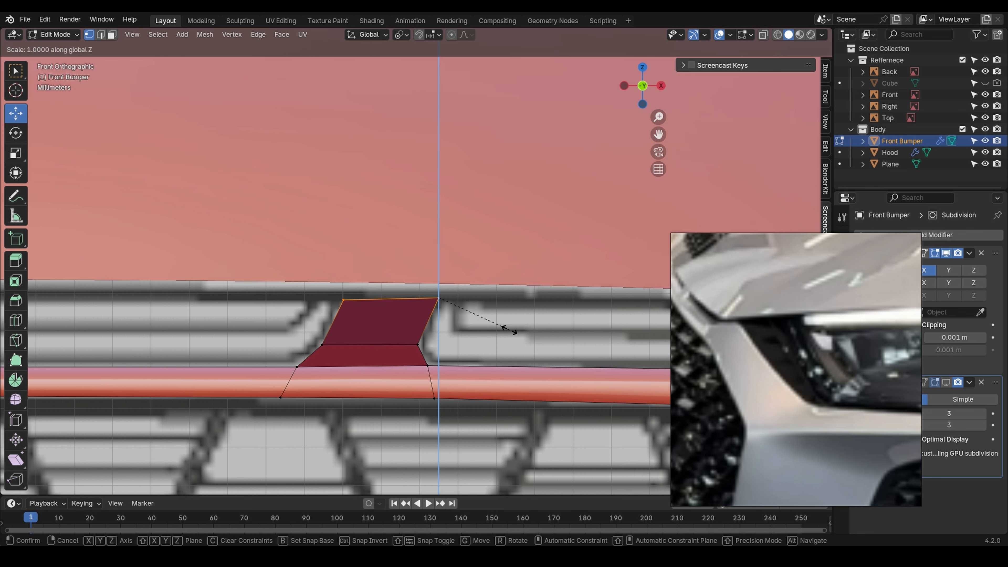
pyautogui.press('Return')
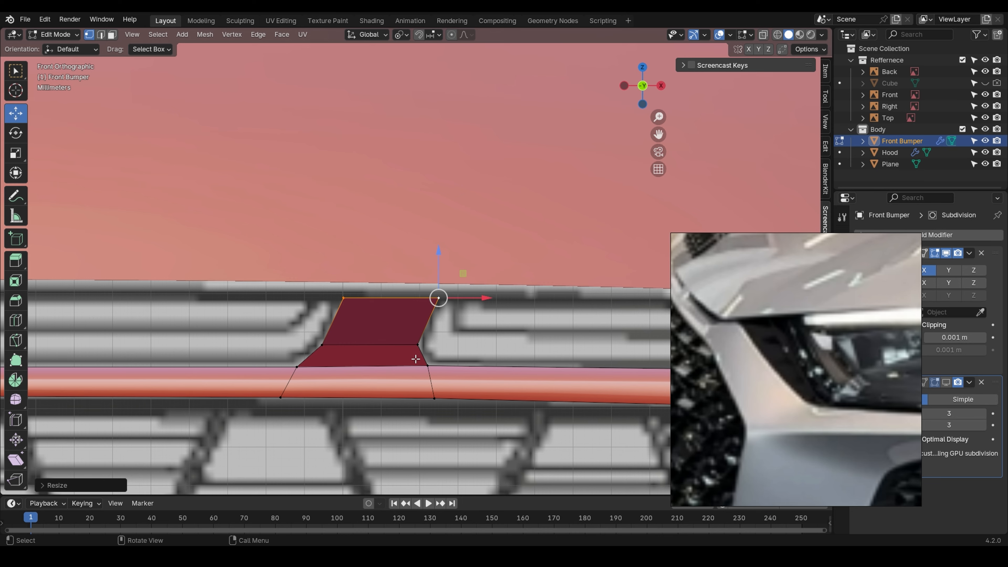
pyautogui.click(418, 344)
pyautogui.scroll(-2, 381, 346)
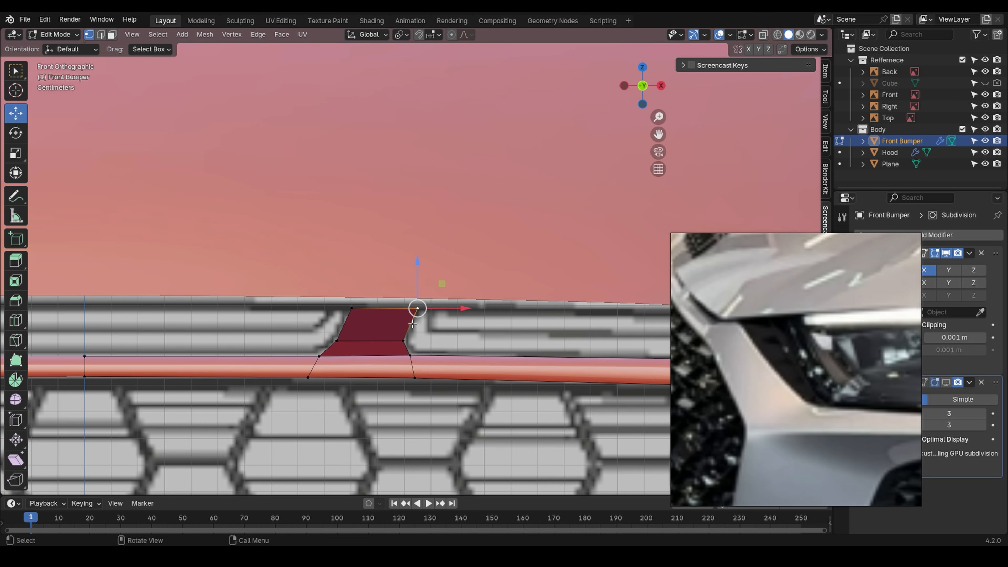
# - Try to extrude the vent divider's upper face backward along Y
pyautogui.moveTo(413, 324); pyautogui.dragTo(389, 331, button='middle')
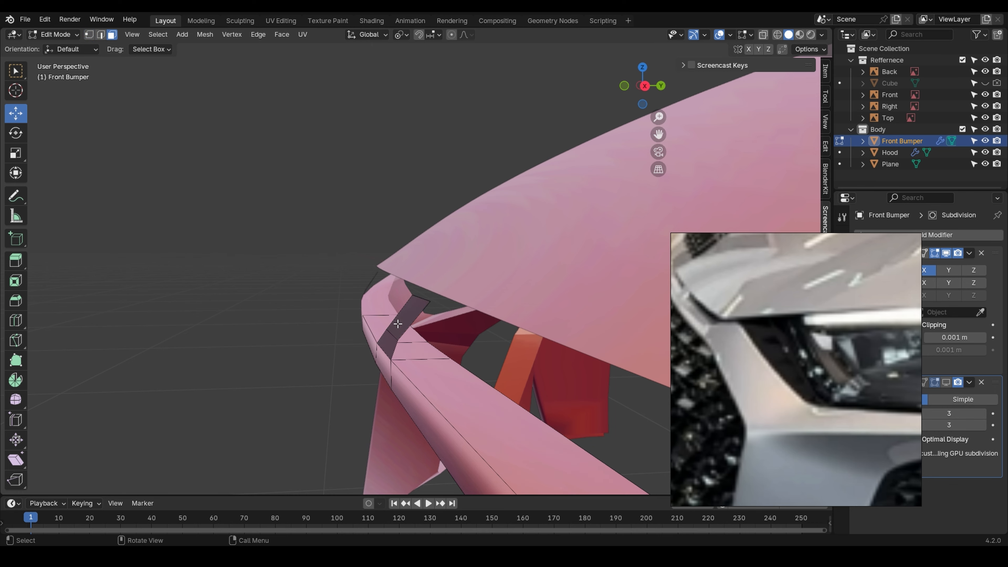
pyautogui.click(398, 324)
pyautogui.scroll(1, 430, 352)
pyautogui.press('e')
pyautogui.press('y')
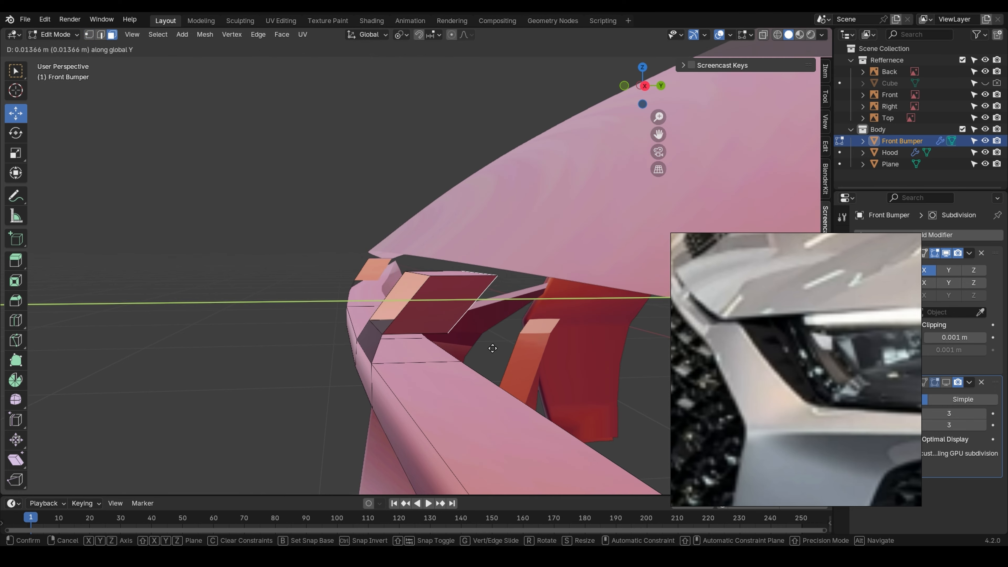
pyautogui.click(494, 348)
# - Try to extrude the vent divider's upper face using Extrude Faces Along Normals
pyautogui.moveTo(495, 348); pyautogui.dragTo(510, 365, button='middle')
pyautogui.hotkey('alt', 'e')
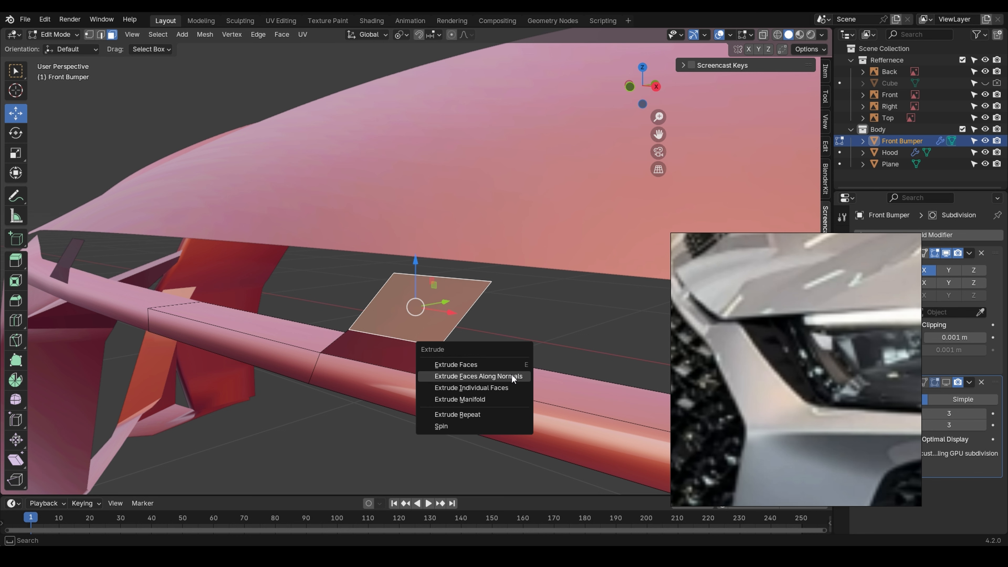
pyautogui.click(512, 375)
pyautogui.click(532, 354)
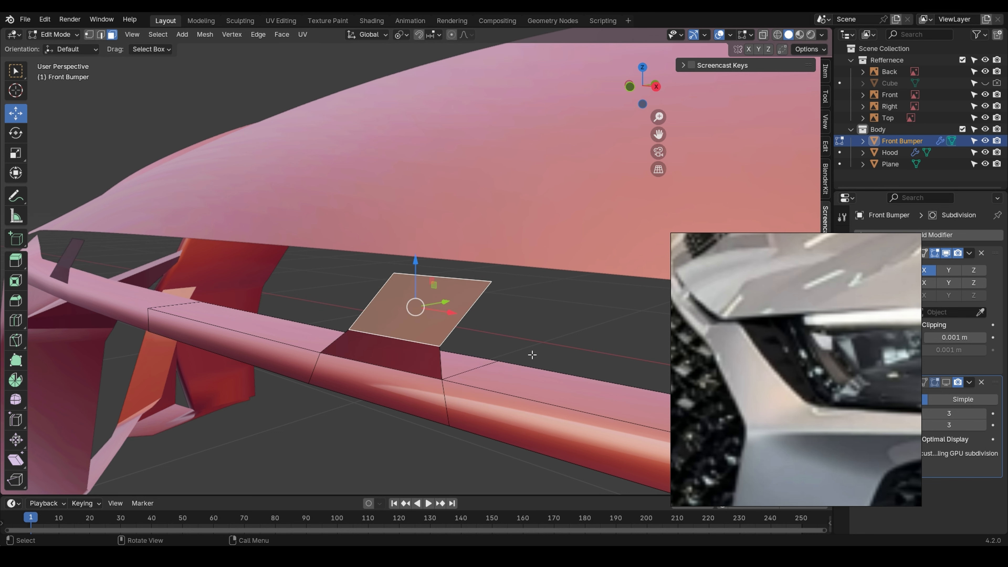
pyautogui.moveTo(503, 359); pyautogui.dragTo(370, 292, button='middle')
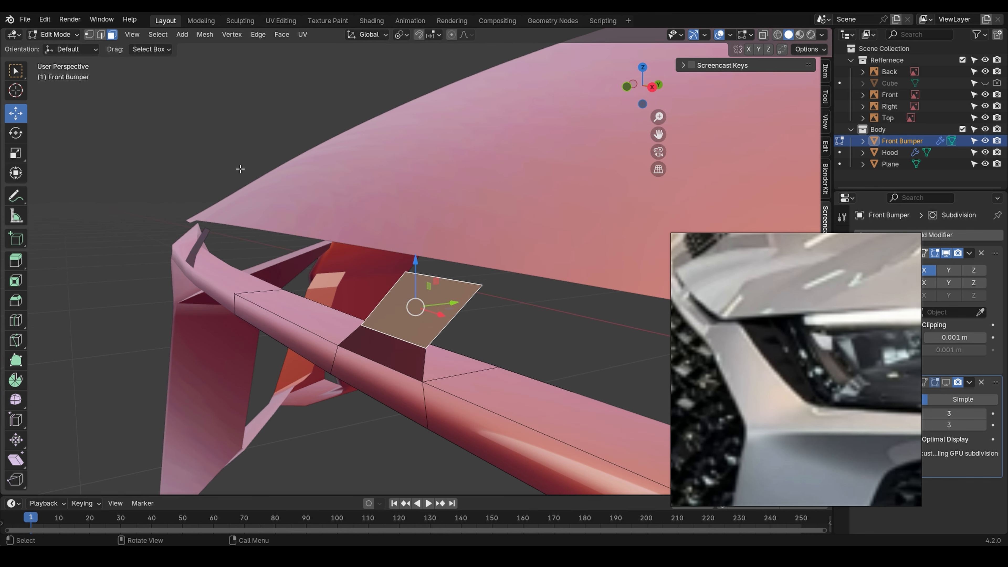
# - Switch to vertex selection and try extruding the divider's upper face along Y once more
pyautogui.click(89, 35)
pyautogui.press('e')
pyautogui.press('y')
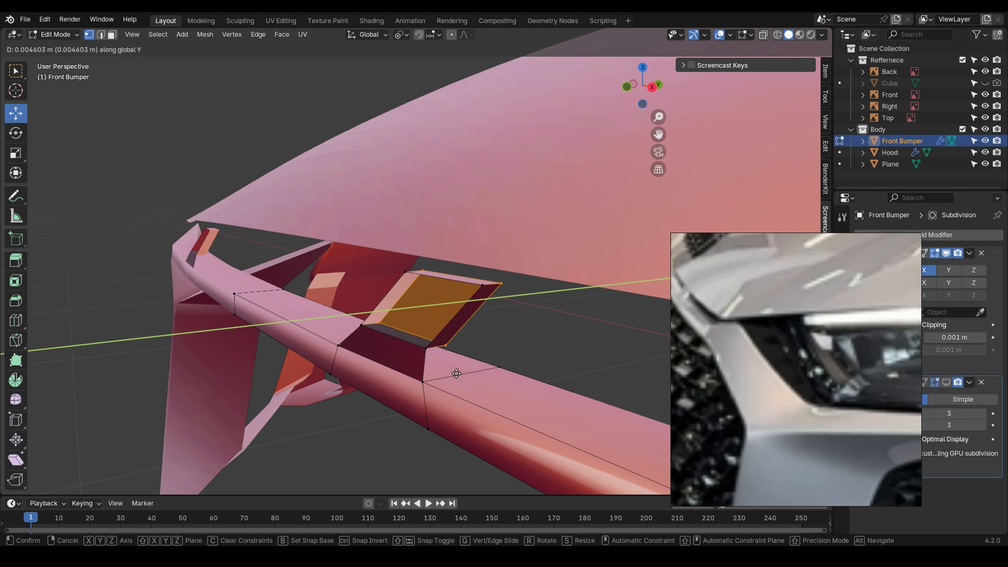
pyautogui.press('Escape')
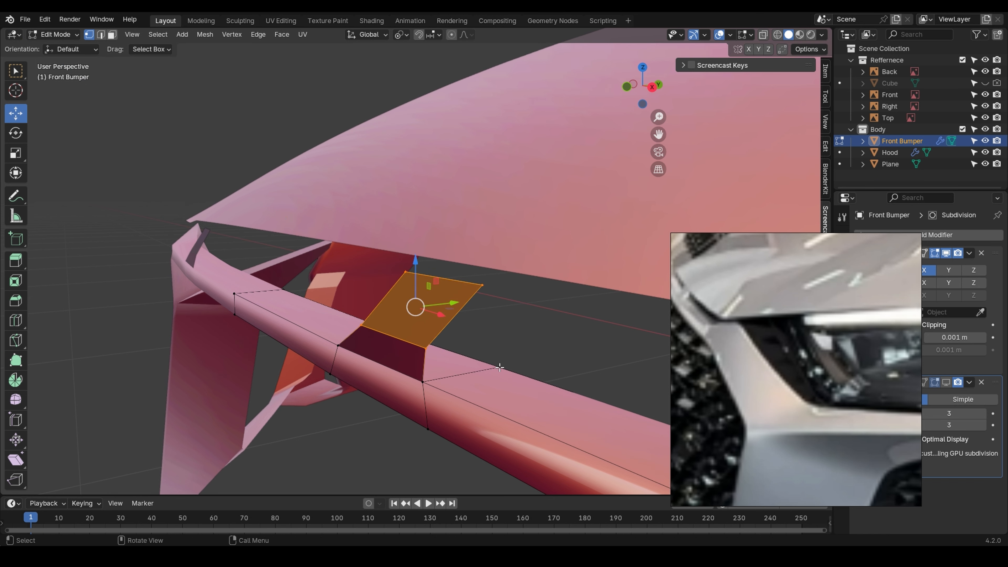
# - Try the Extrude Faces Along Normals and Extrude Individual Faces options on the vent divider's upper face
pyautogui.hotkey('alt', 'e')
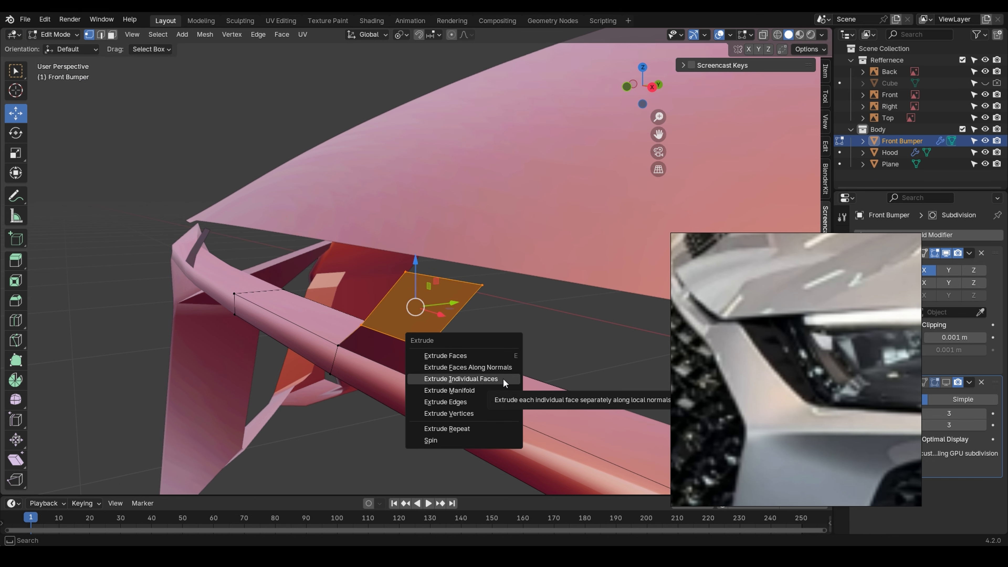
pyautogui.click(488, 369)
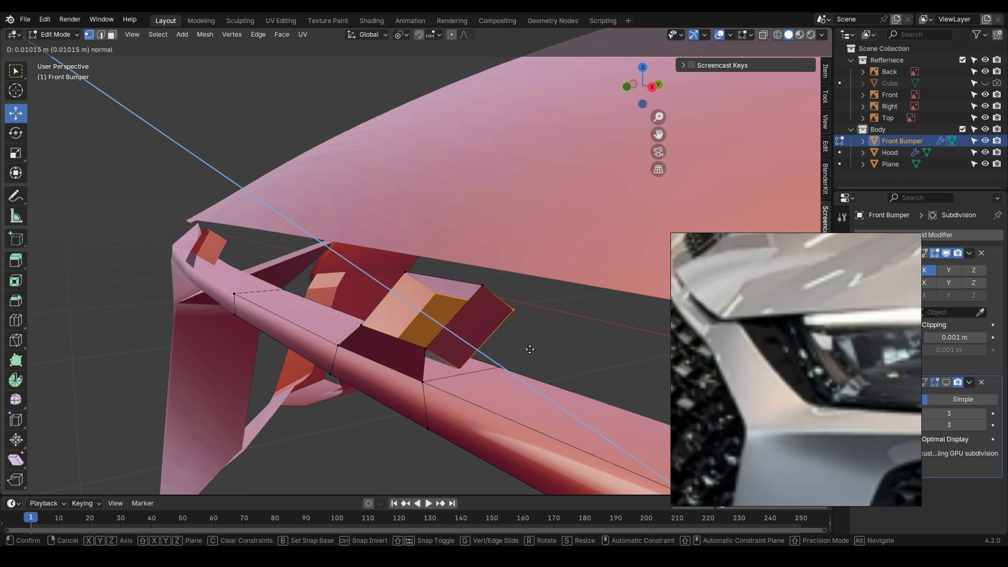
pyautogui.press('Escape')
pyautogui.moveTo(531, 374); pyautogui.dragTo(510, 372, button='middle')
pyautogui.hotkey('alt', 'e')
pyautogui.click(504, 379)
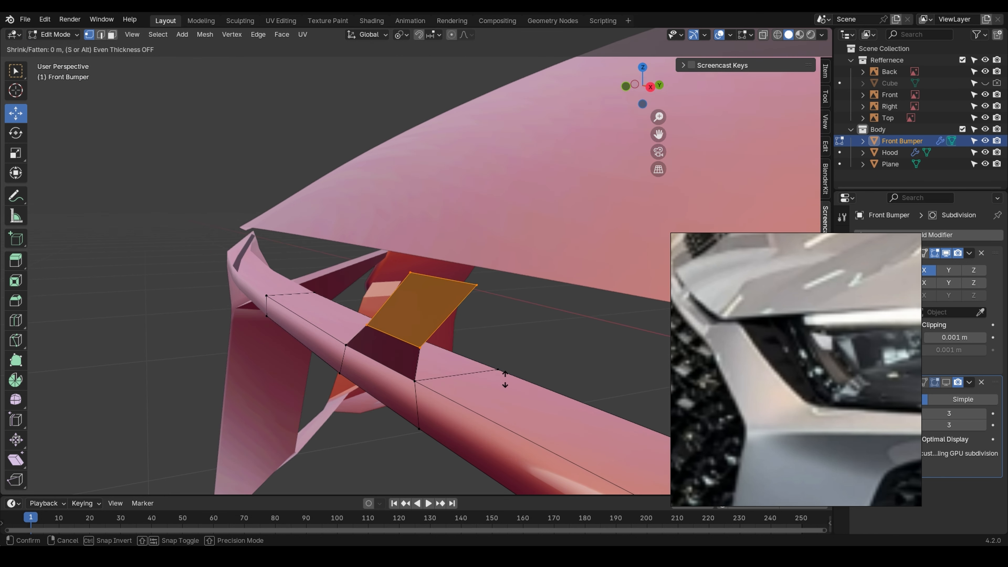
pyautogui.press('Escape')
pyautogui.hotkey('alt', 'e')
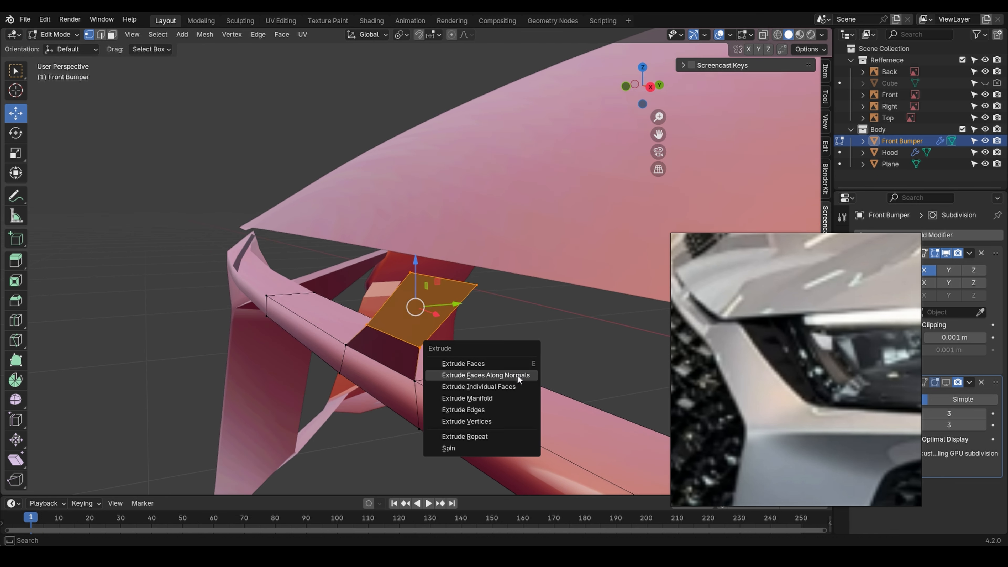
pyautogui.click(517, 374)
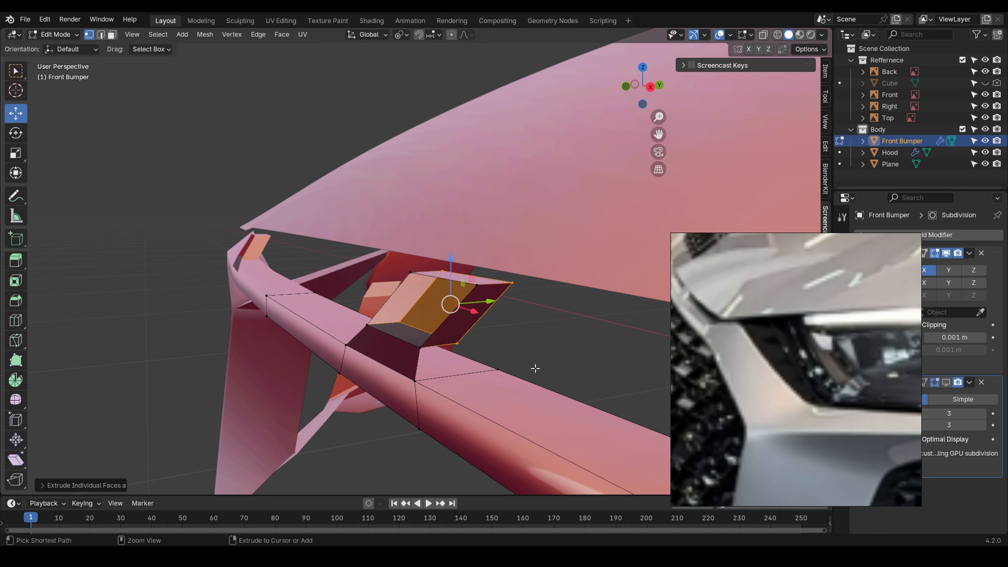
pyautogui.hotkey('alt', 'e')
pyautogui.click(524, 378)
pyautogui.click(568, 362)
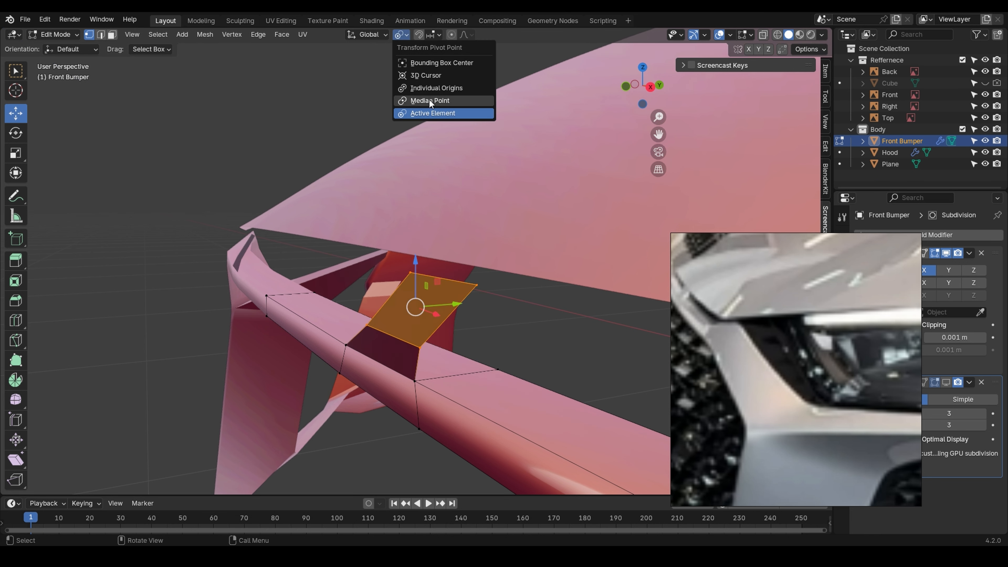
# - Set the transform pivot point to Median Point and try moving the divider's upper face along Z
pyautogui.click(429, 100)
pyautogui.press('g')
pyautogui.press('z')
pyautogui.press('z')
pyautogui.click(440, 295)
pyautogui.moveTo(441, 296); pyautogui.dragTo(472, 330, button='middle')
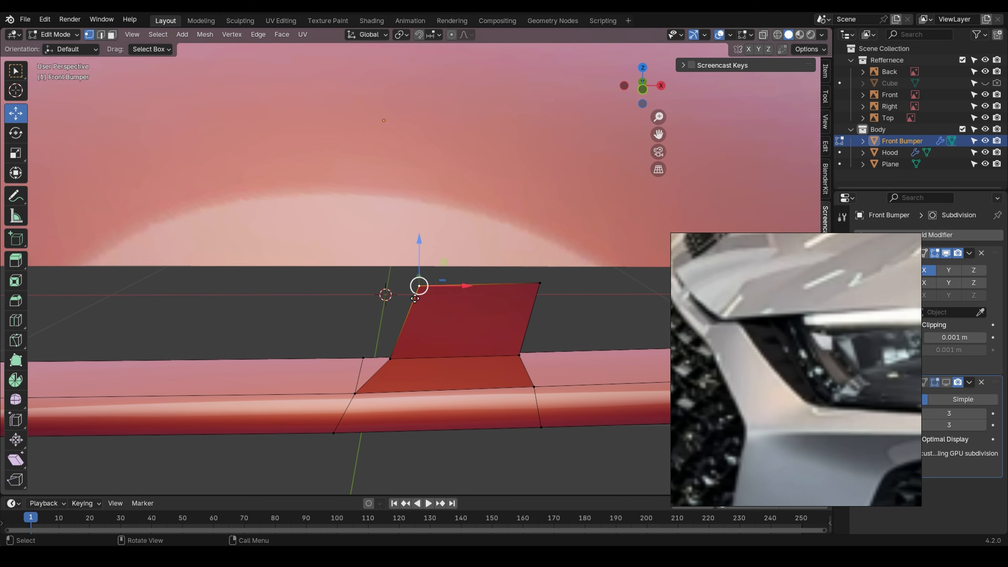
# - Select the four corner vertices of the divider's upper face and try a plain extrusion along its normal
pyautogui.moveTo(415, 298); pyautogui.dragTo(384, 297)
pyautogui.moveTo(433, 333); pyautogui.dragTo(346, 320, button='middle')
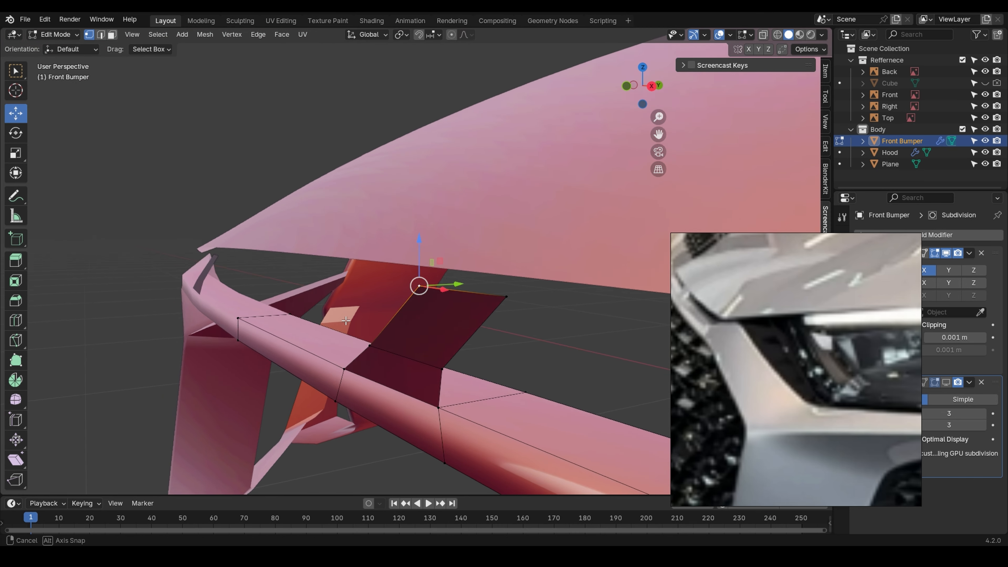
pyautogui.keyDown('shift'); pyautogui.click(489, 308); pyautogui.keyUp('shift')
pyautogui.keyDown('shift'); pyautogui.click(435, 362); pyautogui.keyUp('shift')
pyautogui.moveTo(455, 358); pyautogui.dragTo(428, 359, button='middle')
pyautogui.press('e')
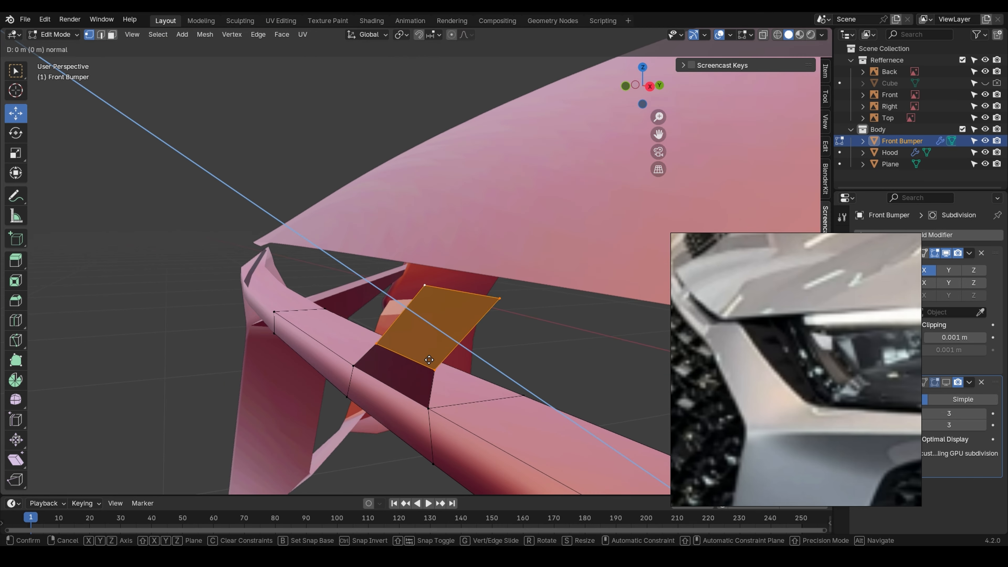
pyautogui.click(512, 351)
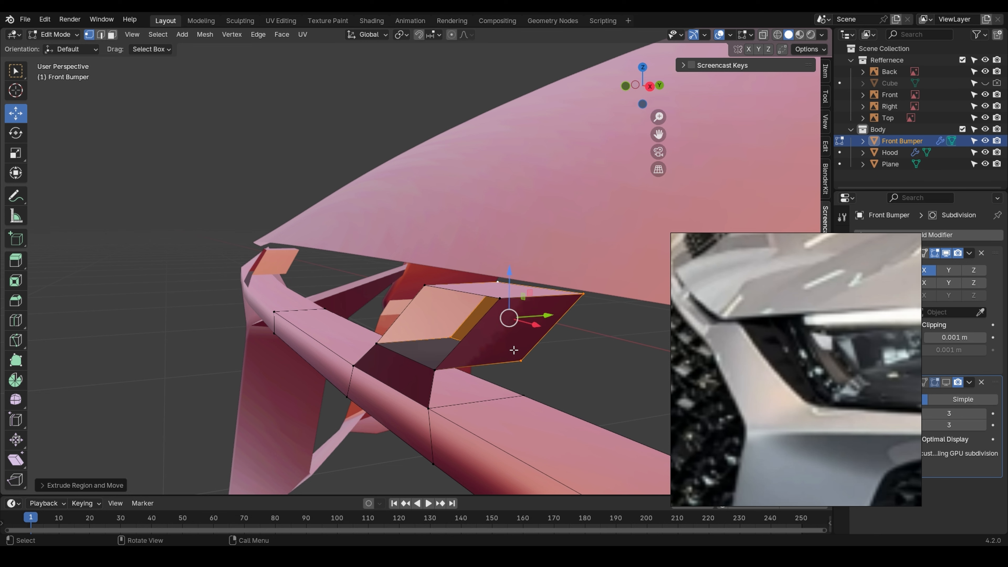
pyautogui.moveTo(513, 350); pyautogui.dragTo(504, 341, button='middle')
pyautogui.hotkey('ctrl', 'z')
# - Extrude the divider's outer upper edge backward about 0.0195 m along Y and fill the gap beneath it down to the trim
pyautogui.keyDown('shift'); pyautogui.moveTo(462, 369); pyautogui.dragTo(409, 373, button='middle'); pyautogui.keyUp('shift')
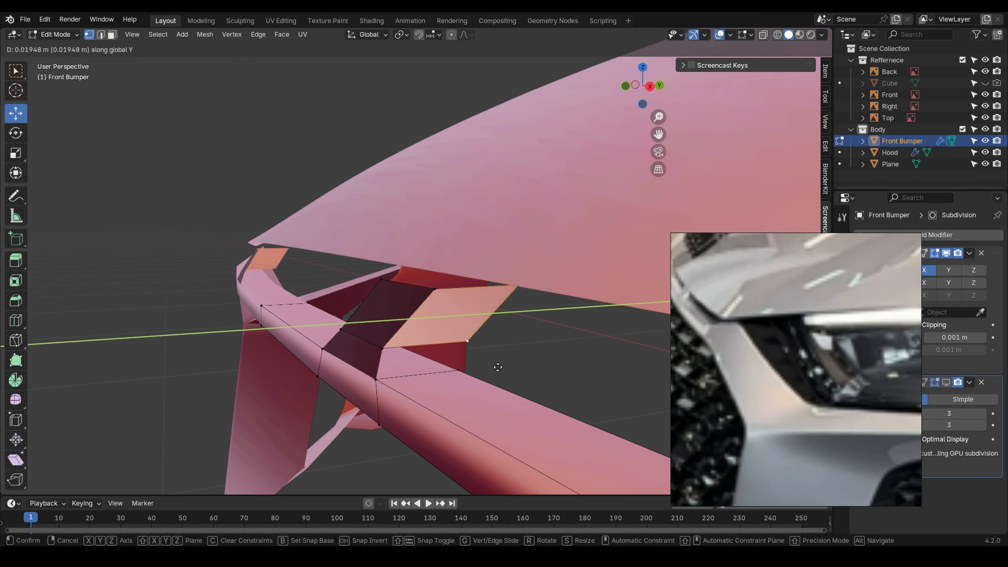
pyautogui.click(498, 367)
pyautogui.moveTo(409, 432); pyautogui.dragTo(332, 349, button='middle')
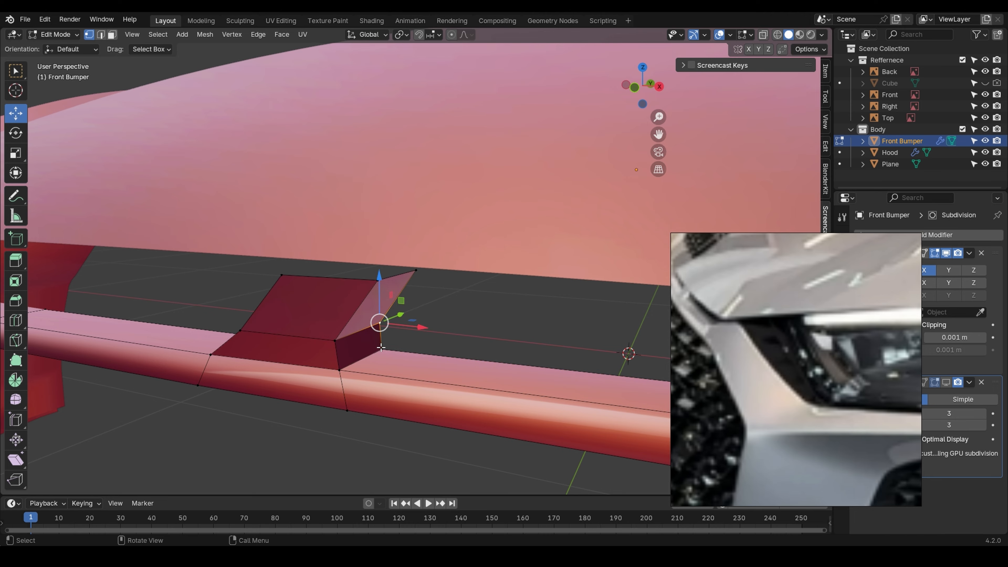
pyautogui.moveTo(381, 347); pyautogui.dragTo(491, 396, button='middle')
# - Extrude the divider's inner upper edge backward along Y and fill the gap beneath it down to the trim
pyautogui.moveTo(217, 387); pyautogui.dragTo(247, 356, button='middle')
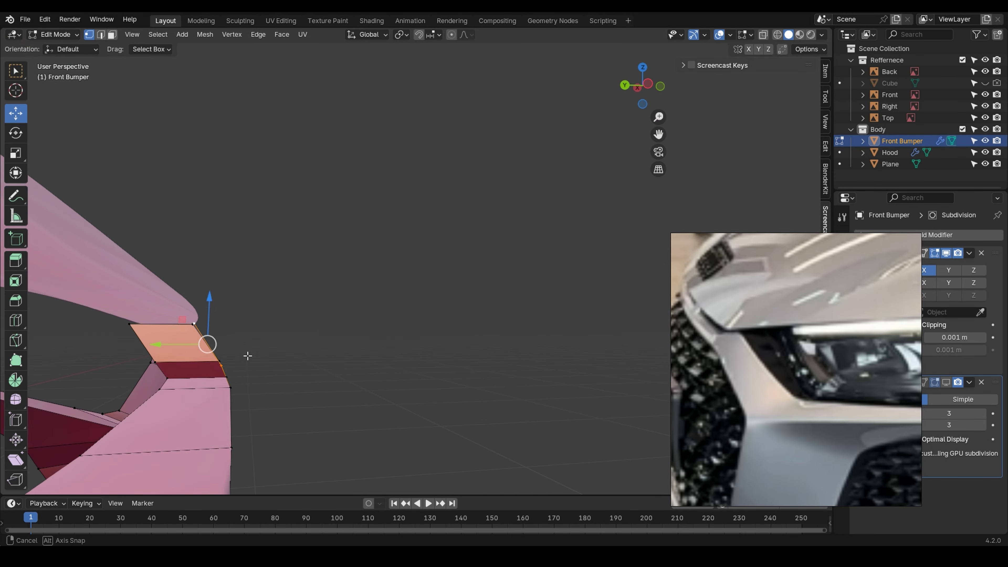
pyautogui.click(183, 360)
pyautogui.moveTo(184, 360); pyautogui.dragTo(144, 401, button='middle')
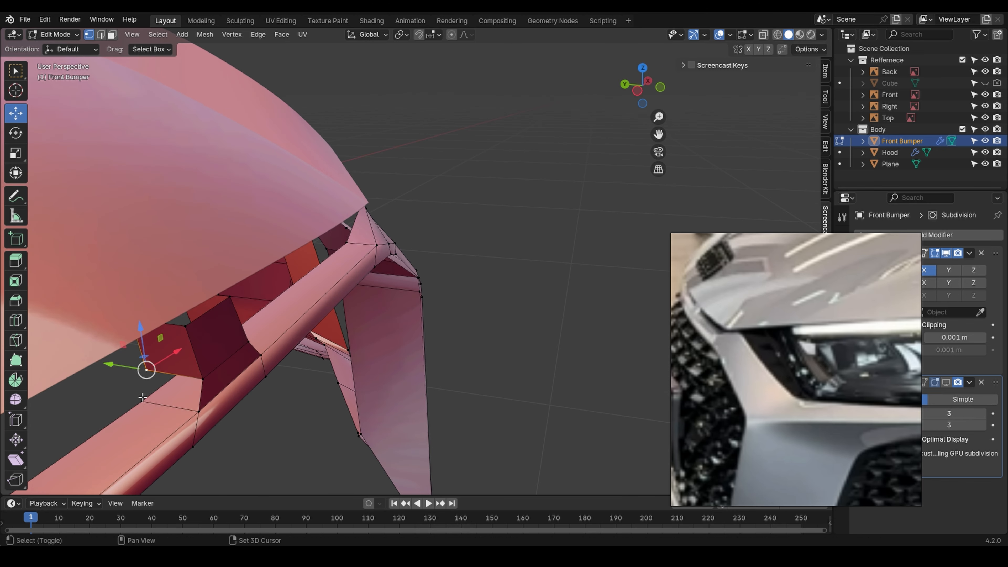
pyautogui.keyDown('shift'); pyautogui.click(142, 401); pyautogui.keyUp('shift')
pyautogui.keyDown('shift'); pyautogui.click(198, 412); pyautogui.keyUp('shift')
pyautogui.moveTo(251, 417); pyautogui.dragTo(359, 382, button='middle')
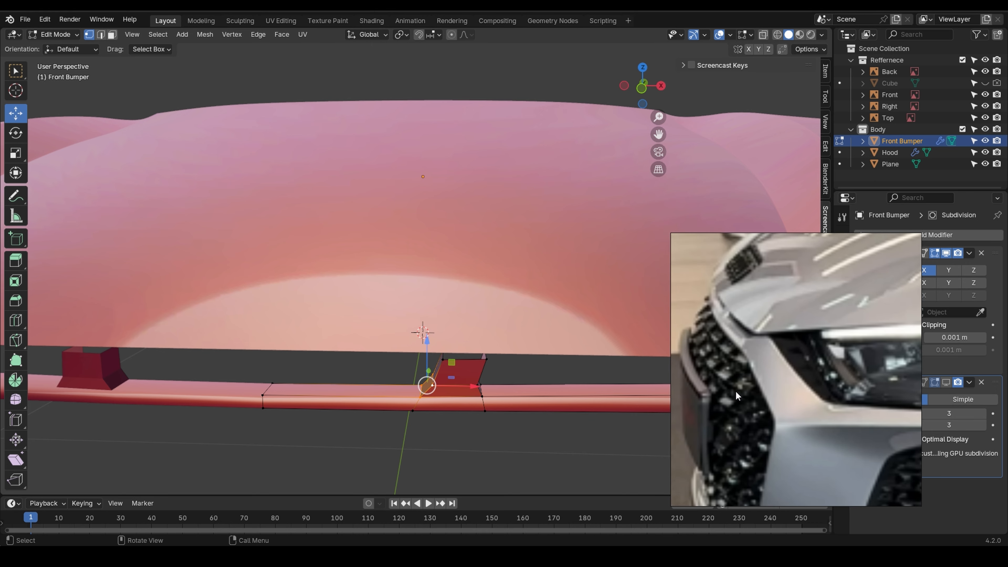
# - Isolate the front bumper in local view and fill the open face between the divider's two backward-extruded sides
pyautogui.moveTo(466, 405); pyautogui.dragTo(450, 300, button='middle')
pyautogui.press('/')
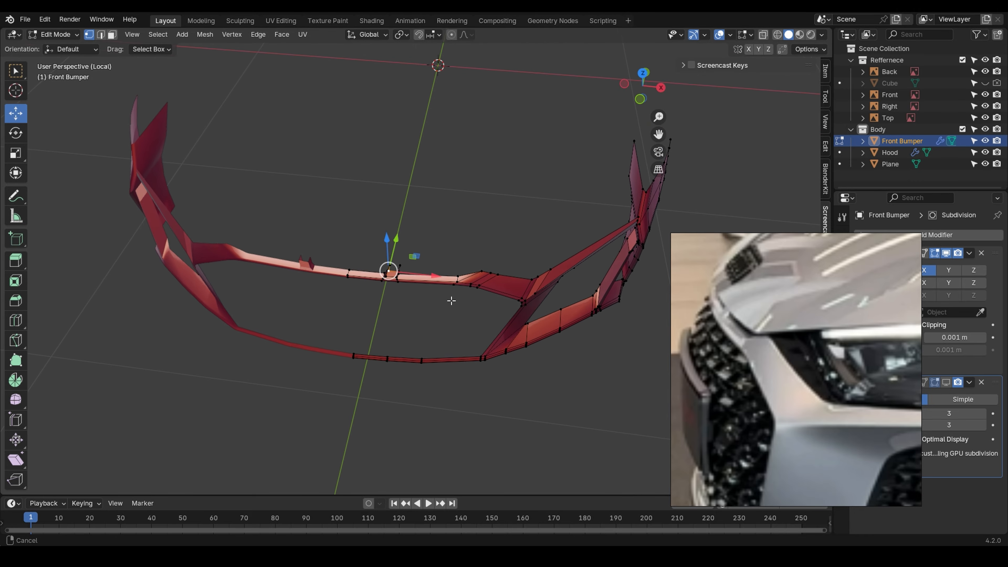
pyautogui.scroll(5, 376, 281)
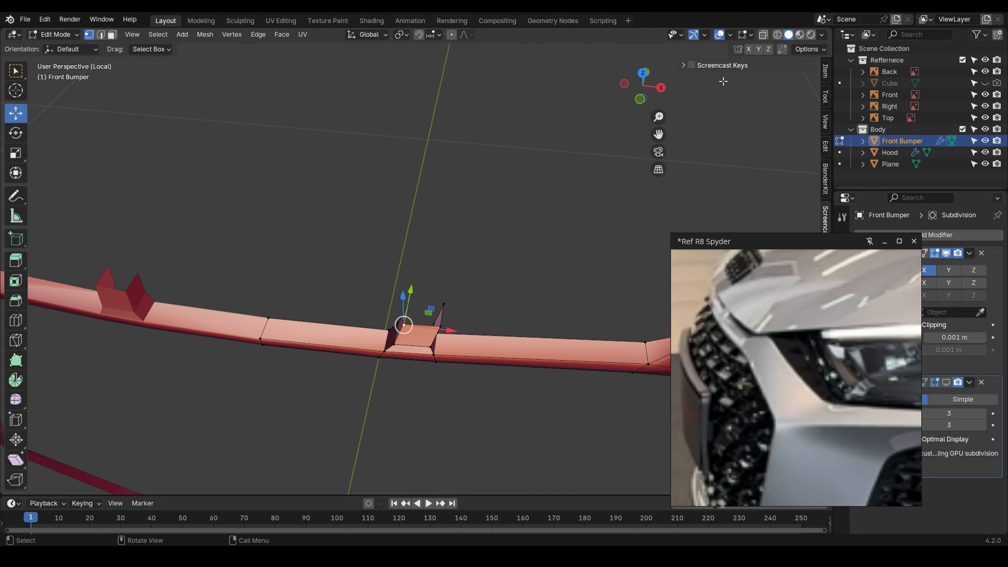
pyautogui.moveTo(396, 360); pyautogui.dragTo(468, 286, button='middle')
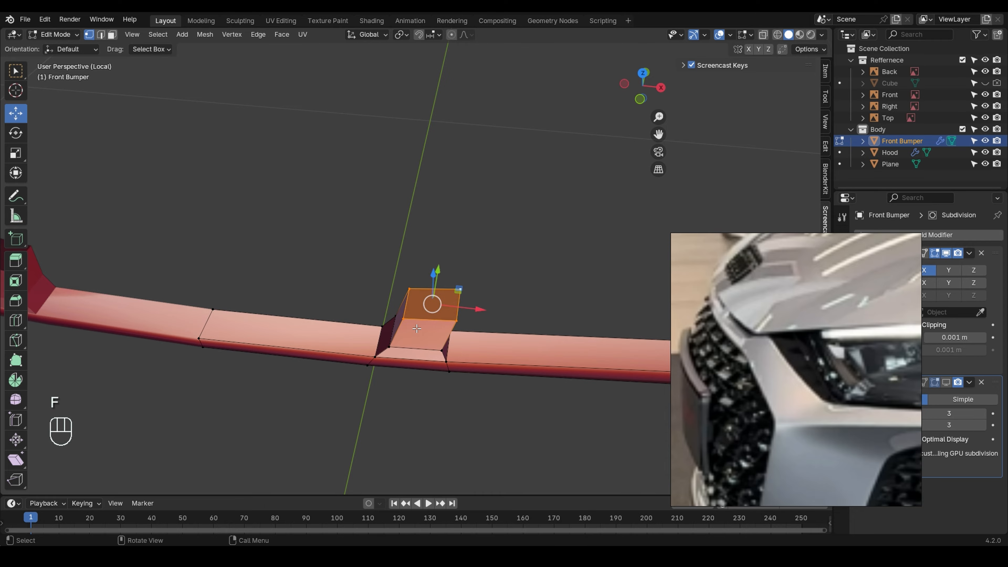
pyautogui.moveTo(416, 328); pyautogui.dragTo(405, 371, button='middle')
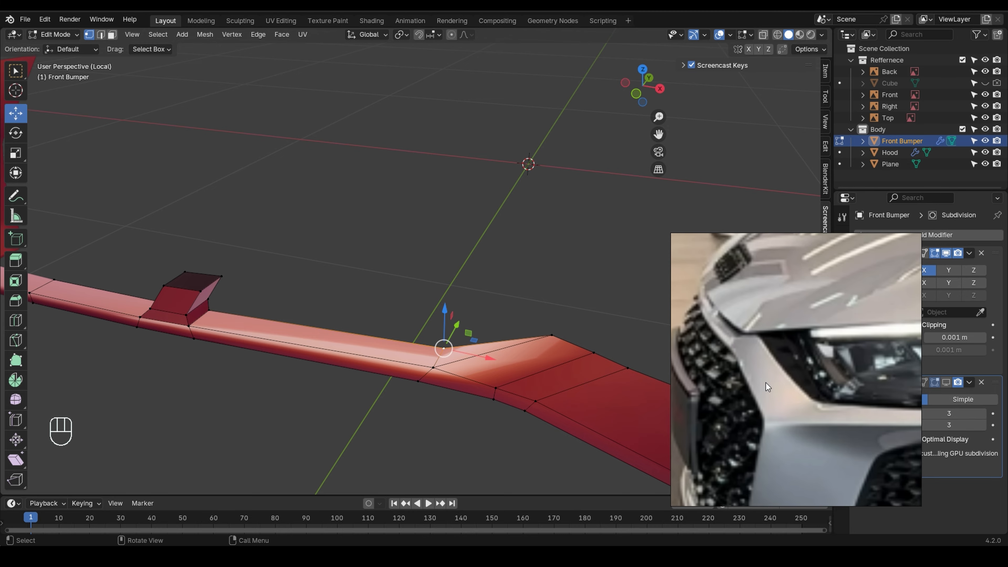
# - Return the front bumper to Object Mode and leave local view, showing the dividers against the front reference in front view
pyautogui.moveTo(559, 419); pyautogui.dragTo(529, 407, button='middle')
pyautogui.scroll(-4, 554, 384)
pyautogui.keyDown('shift'); pyautogui.moveTo(529, 406); pyautogui.dragTo(482, 361, button='middle'); pyautogui.keyUp('shift')
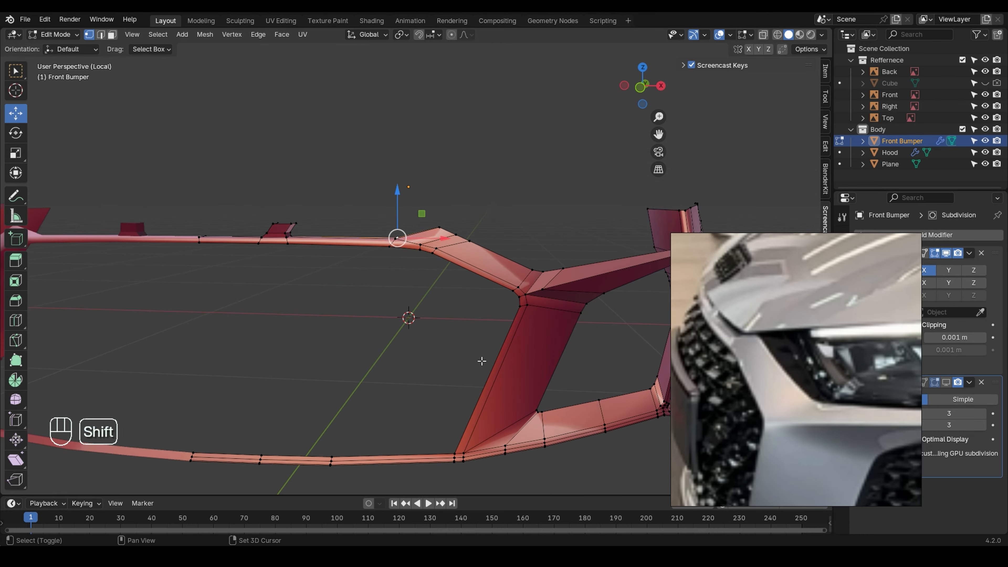
pyautogui.keyDown('shift'); pyautogui.moveTo(464, 441); pyautogui.dragTo(473, 422, button='middle'); pyautogui.keyUp('shift')
pyautogui.scroll(-4, 473, 422)
pyautogui.moveTo(572, 426); pyautogui.dragTo(557, 420, button='middle')
pyautogui.press('Tab')
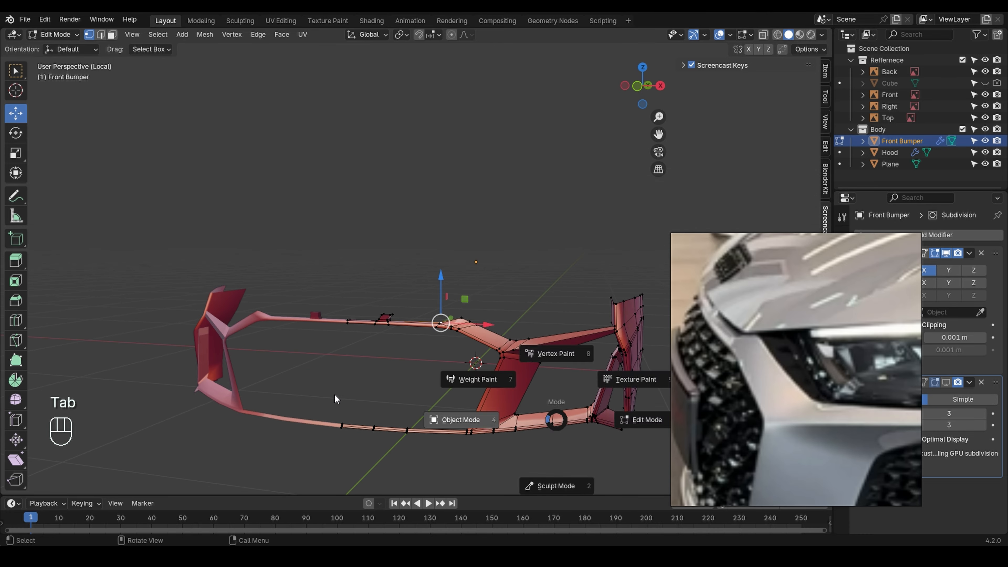
pyautogui.keyDown('shift'); pyautogui.moveTo(461, 438); pyautogui.dragTo(415, 420, button='middle'); pyautogui.keyUp('shift')
pyautogui.press('KP_Divide')
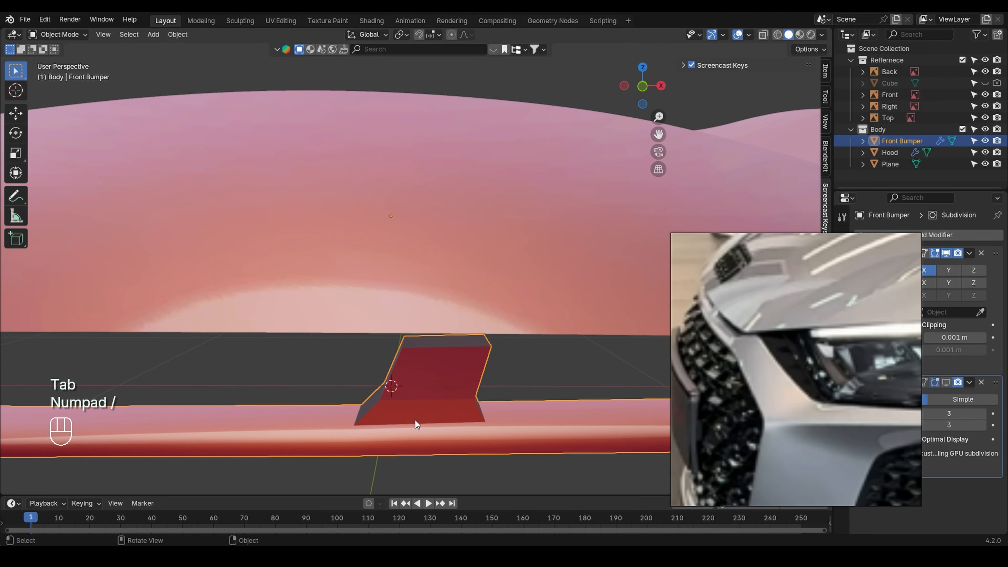
pyautogui.scroll(-5, 416, 421)
pyautogui.press('`')
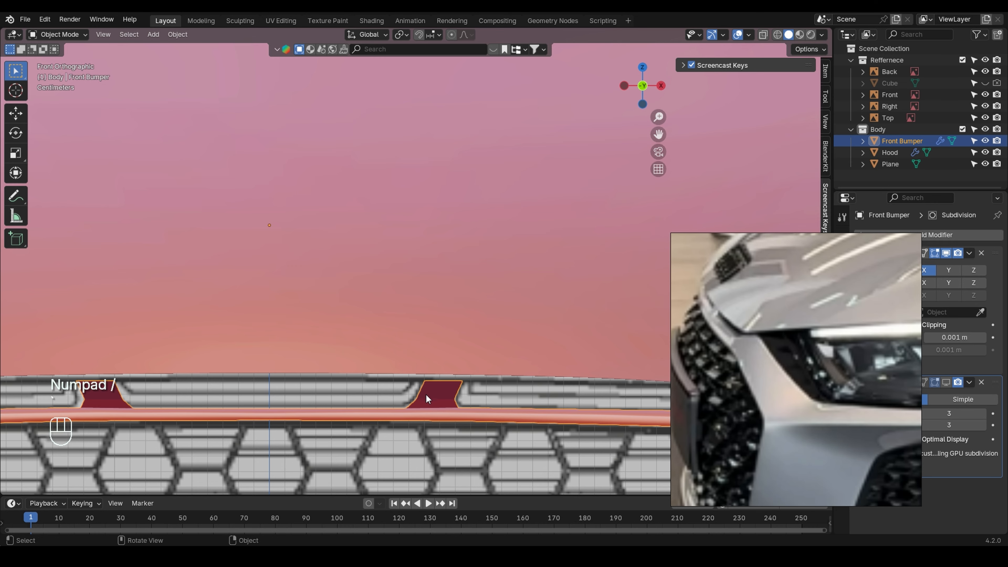
# - Examine the hood's front edge mesh in Edit Mode against the dividers and reselect the front bumper
pyautogui.scroll(2, 425, 394)
pyautogui.press('Tab')
pyautogui.scroll(-3, 474, 393)
pyautogui.press('Tab')
pyautogui.click(325, 315)
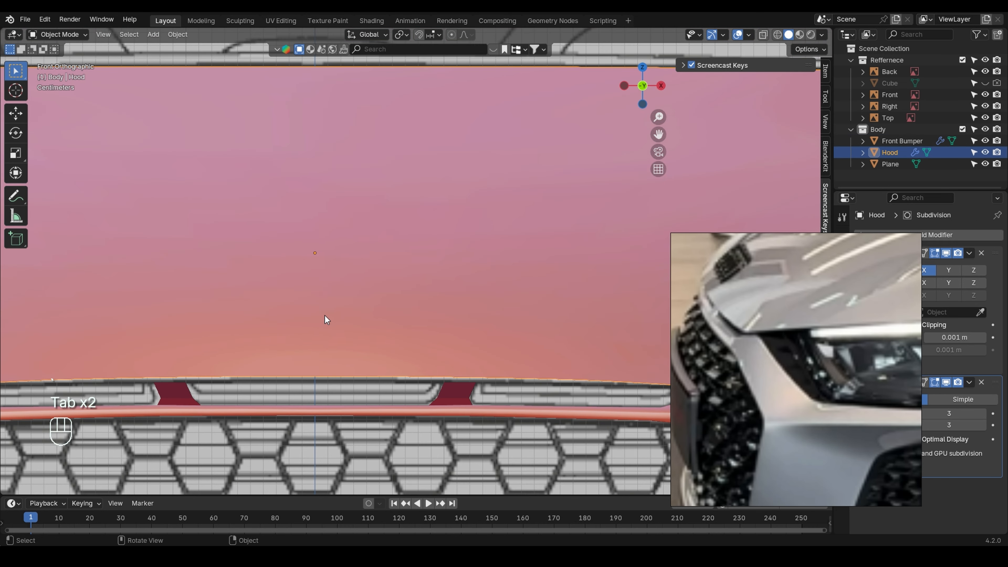
pyautogui.press('Tab')
pyautogui.keyDown('shift'); pyautogui.moveTo(302, 384); pyautogui.dragTo(305, 379, button='middle'); pyautogui.keyUp('shift')
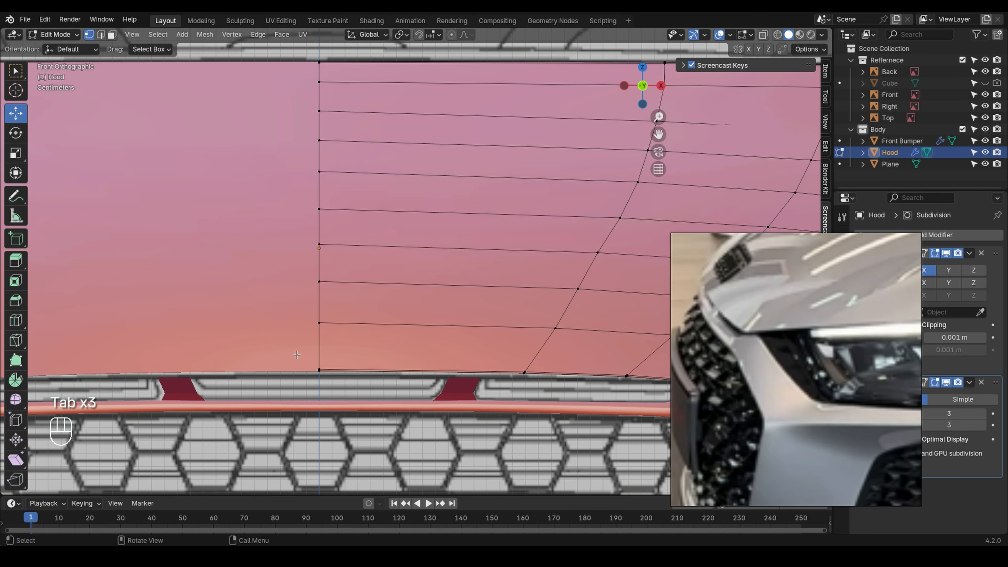
pyautogui.keyDown('shift'); pyautogui.moveTo(511, 379); pyautogui.dragTo(507, 379, button='middle'); pyautogui.keyUp('shift')
pyautogui.press('Tab')
pyautogui.click(449, 392)
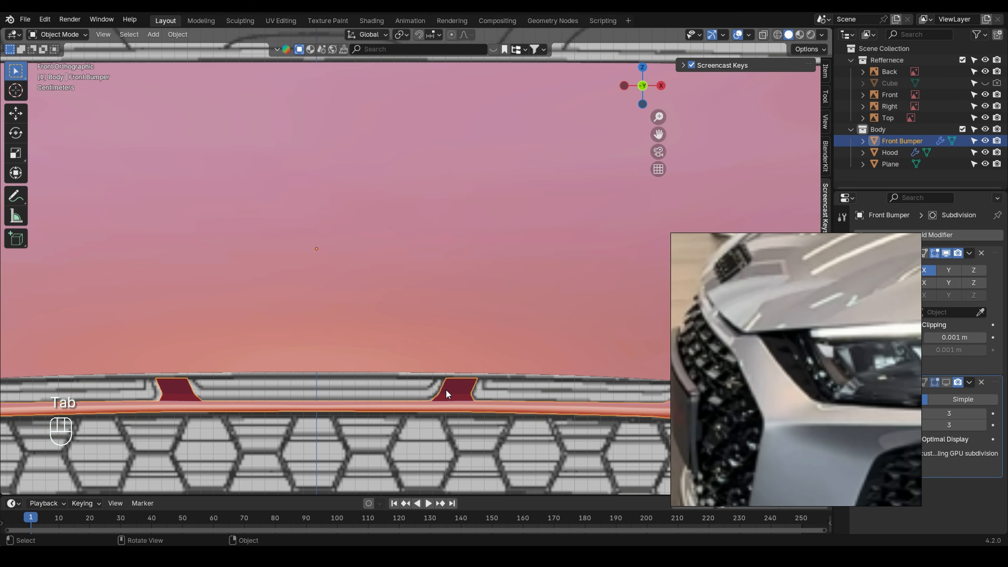
# - Edge-slide the divider's upper edge unclamped along its slanted sides up to the hood's front edge
pyautogui.press('Tab')
pyautogui.scroll(3, 466, 387)
pyautogui.hotkey('alt', 'z')
pyautogui.hotkey('alt', 'z')
pyautogui.press('g')
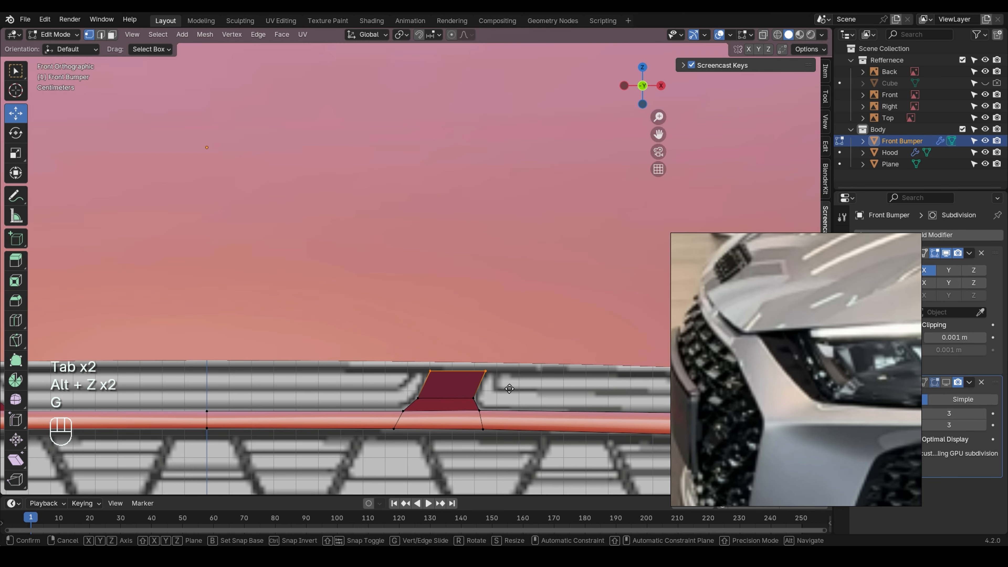
pyautogui.press('z')
pyautogui.press('g')
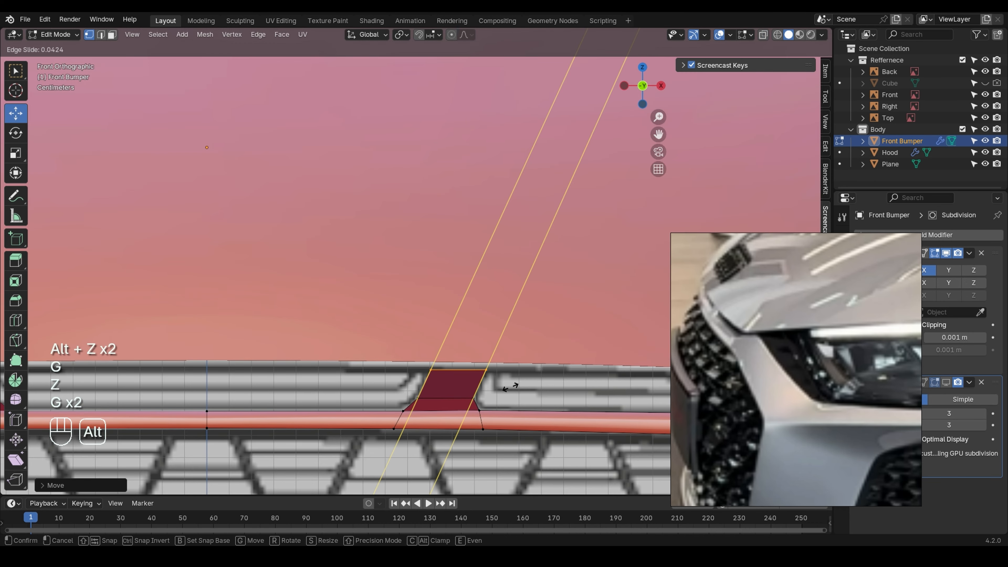
pyautogui.keyDown('alt'); pyautogui.click(519, 379); pyautogui.keyUp('alt')
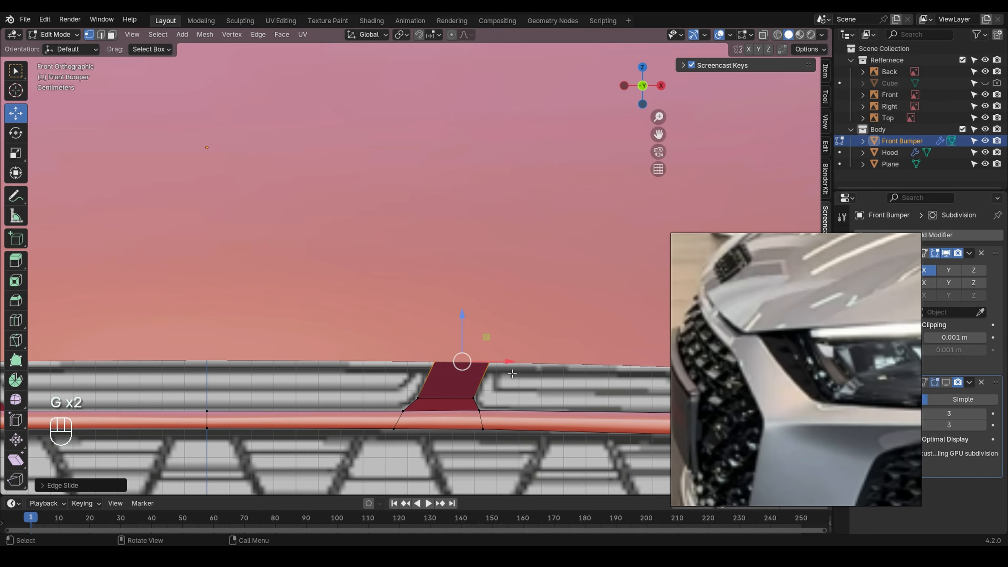
# - Select the entire front bumper mesh and recalculate its normals to face outside
pyautogui.scroll(-2, 519, 373)
pyautogui.keyDown('shift'); pyautogui.moveTo(519, 377); pyautogui.dragTo(203, 359, button='middle'); pyautogui.keyUp('shift')
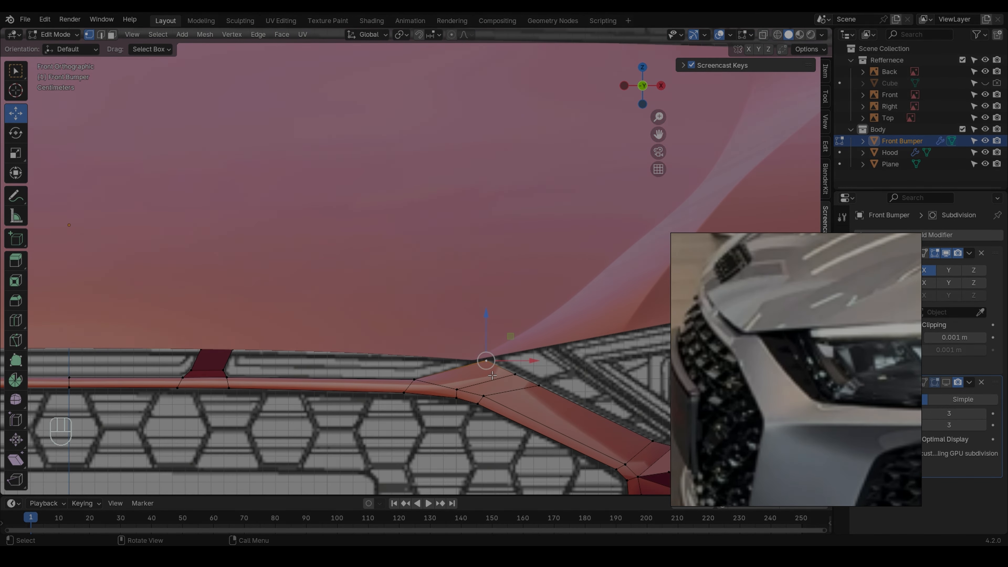
pyautogui.press('a')
pyautogui.hotkey('shift', 'n')
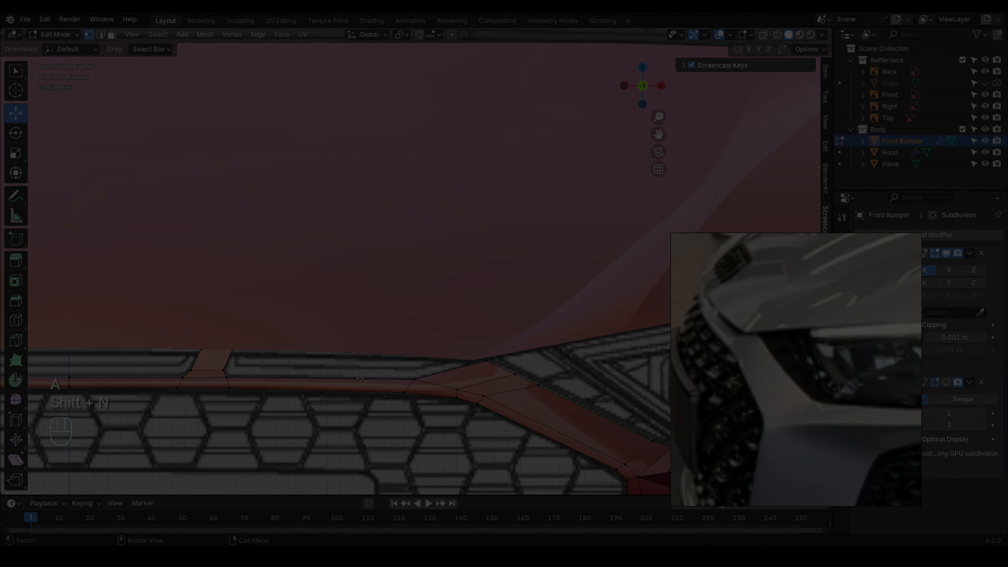